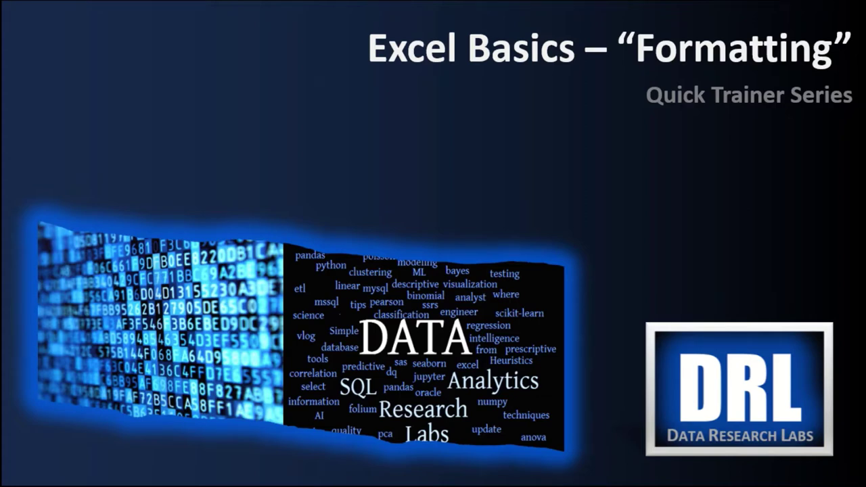
Step: Advance past the title slide to the Book1 worksheet showing Hello World in B2
key("Right")
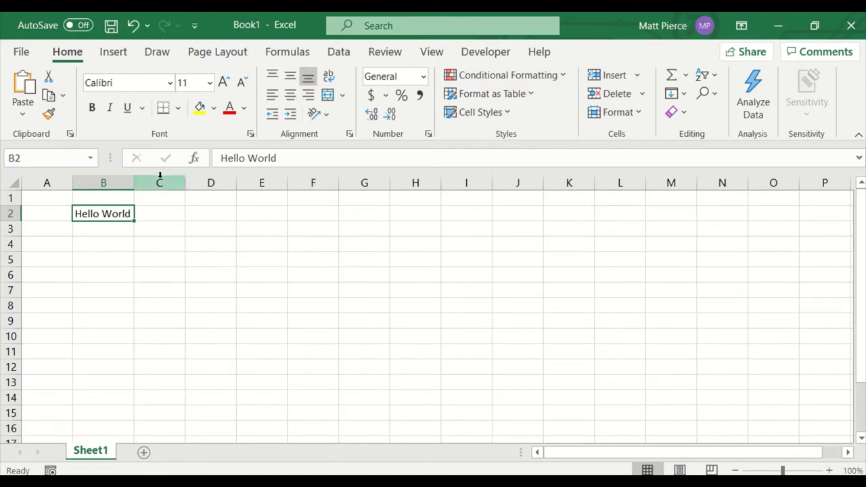
left_click(94, 114)
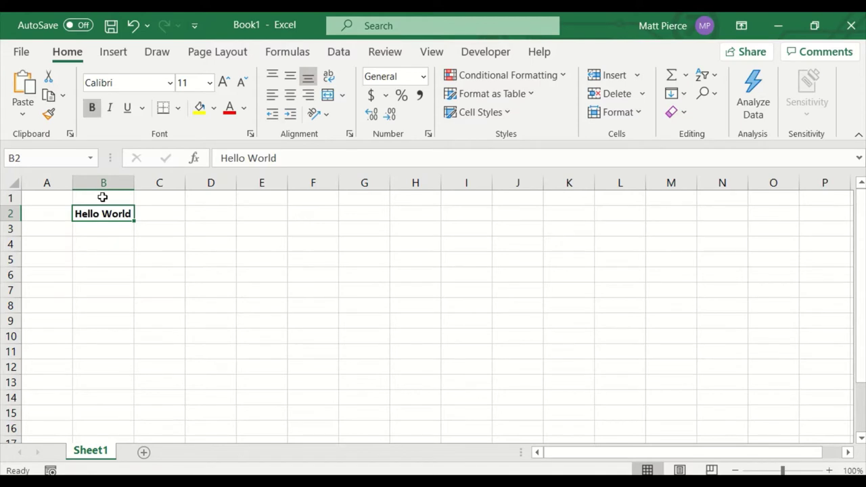
left_click(92, 108)
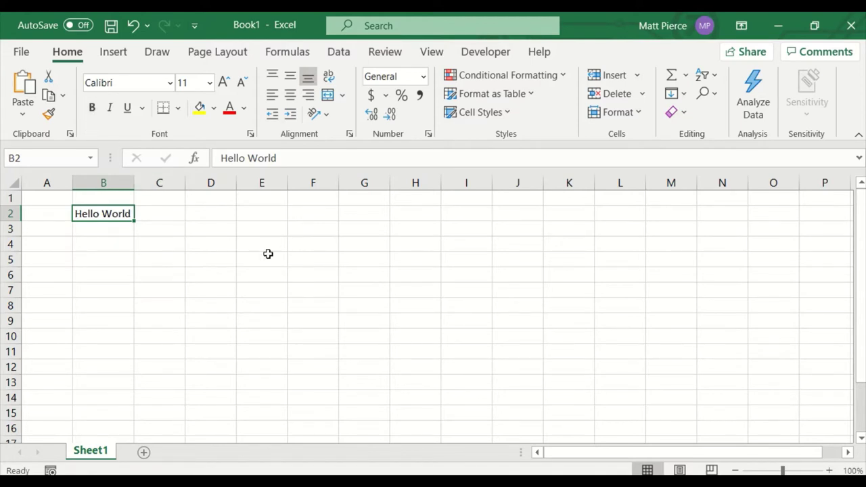
left_click(110, 108)
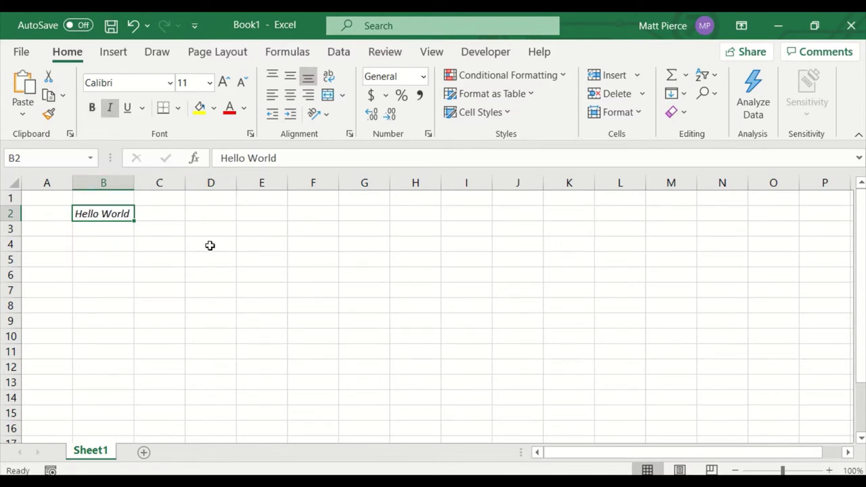
left_click(110, 108)
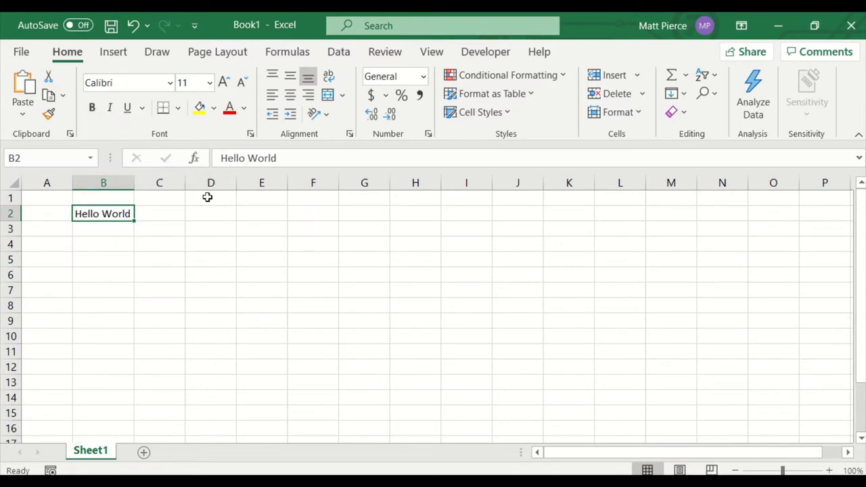
left_click(127, 108)
left_click(127, 114)
left_click(141, 109)
left_click(171, 155)
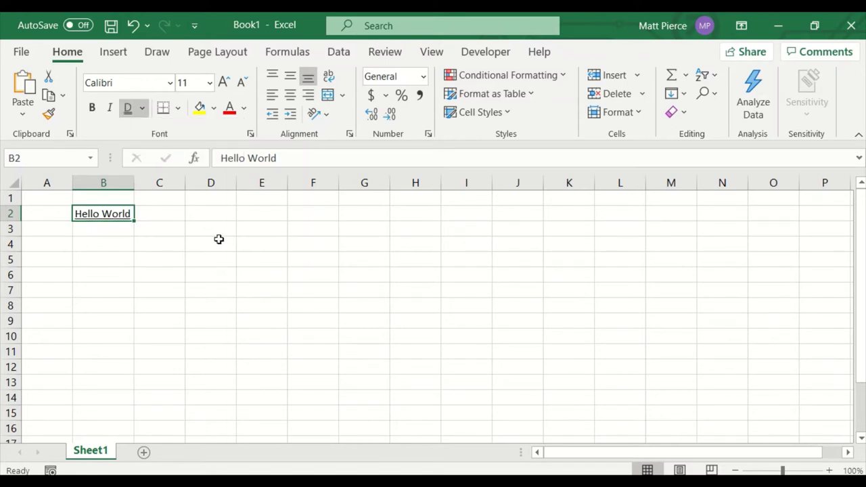
left_click(211, 276)
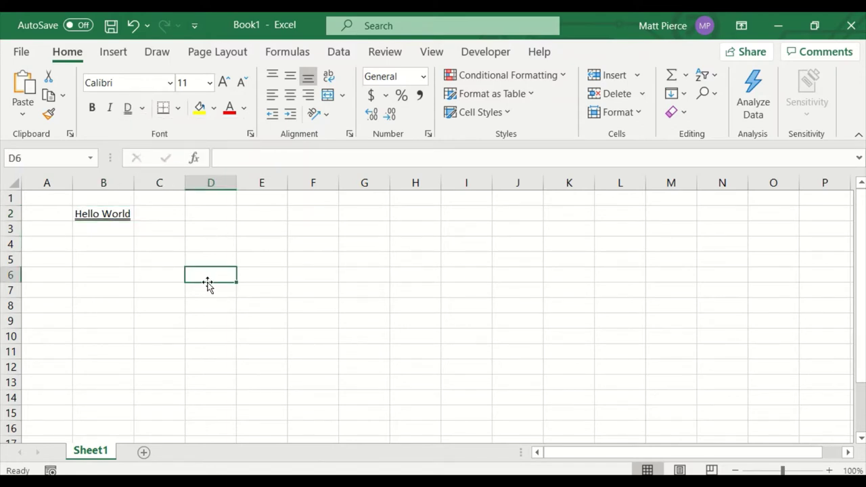
left_click(105, 214)
left_click(142, 108)
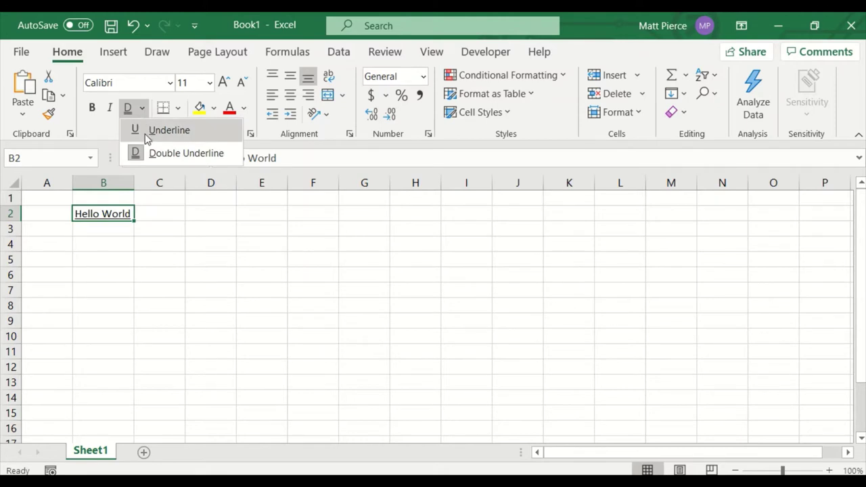
left_click(140, 153)
left_click(142, 108)
left_click(138, 133)
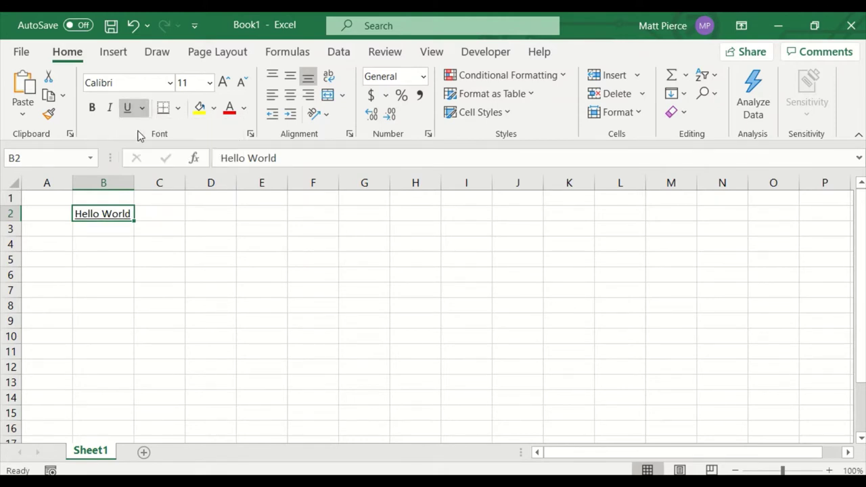
left_click(142, 108)
left_click(138, 128)
left_click(230, 242)
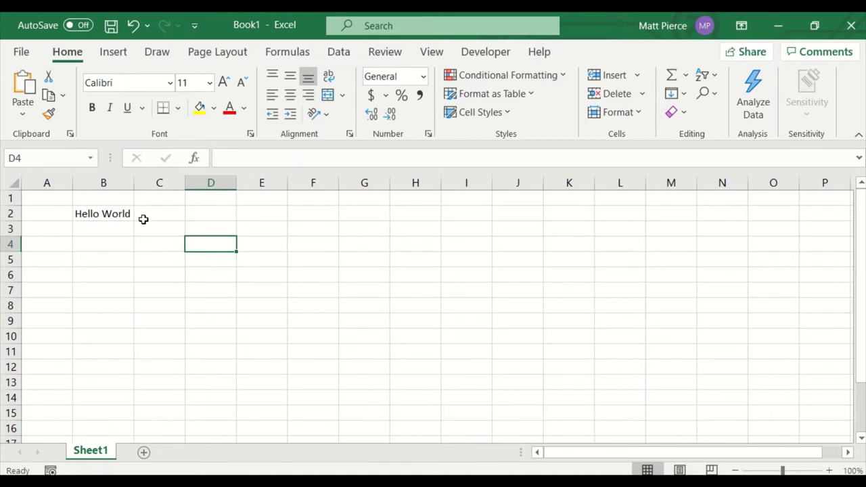
Step: Change the Hello World text in B2 to the Arial Black font
left_click(119, 217)
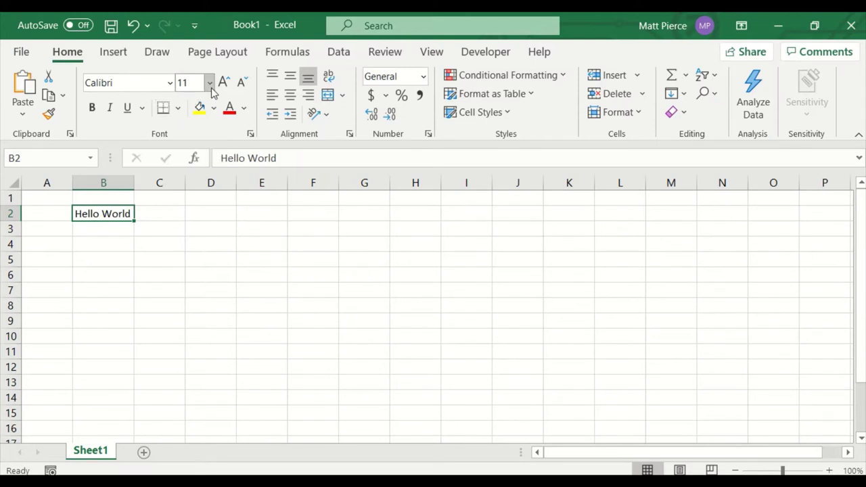
left_click(170, 82)
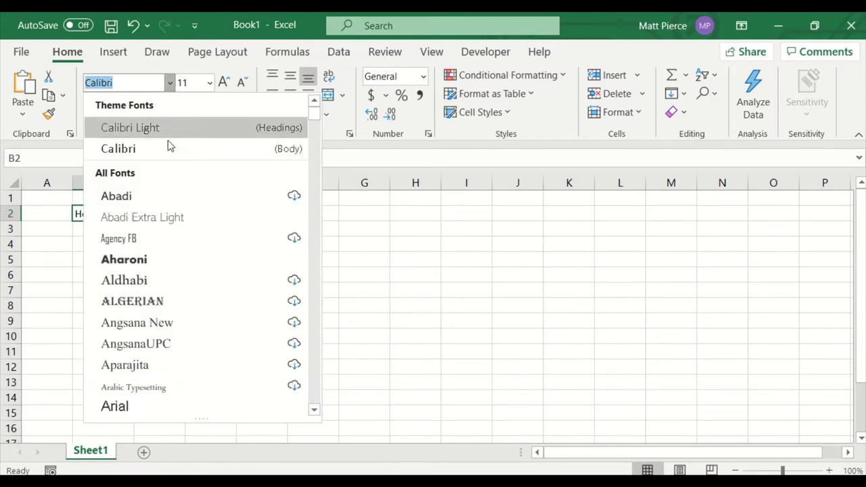
scroll(173, 203, "down", 3)
left_click(166, 239)
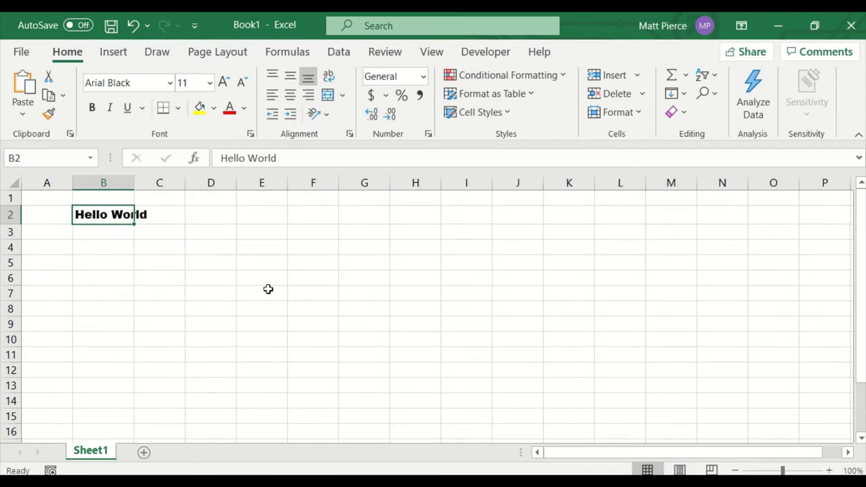
Step: Set Hello World to size 22, then step it down and up a few sizes
left_click(210, 82)
left_click(190, 276)
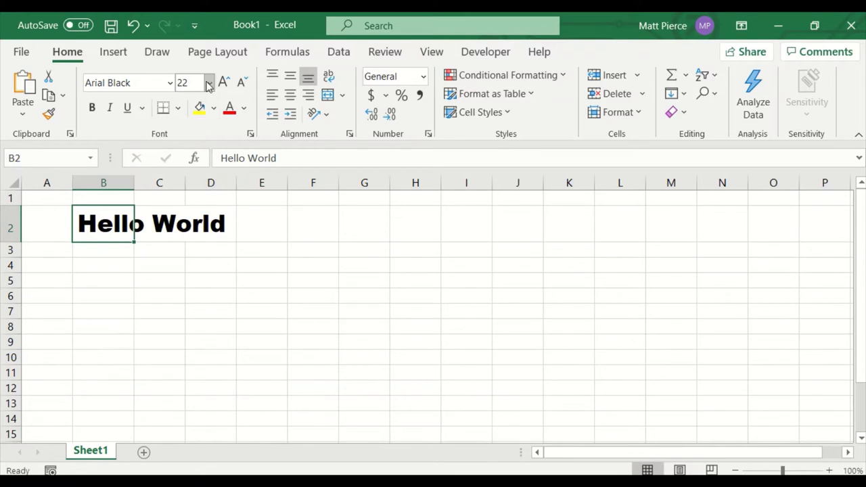
left_click(242, 83)
left_click(242, 83)
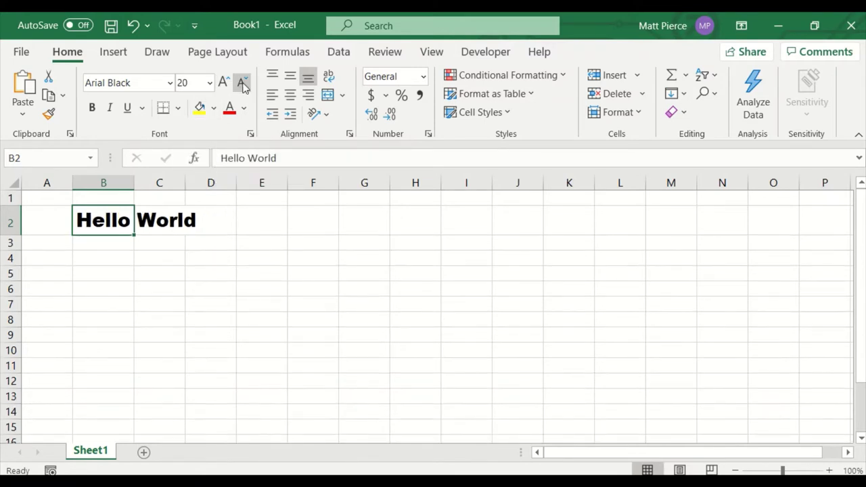
left_click(241, 82)
left_click(223, 82)
left_click(224, 83)
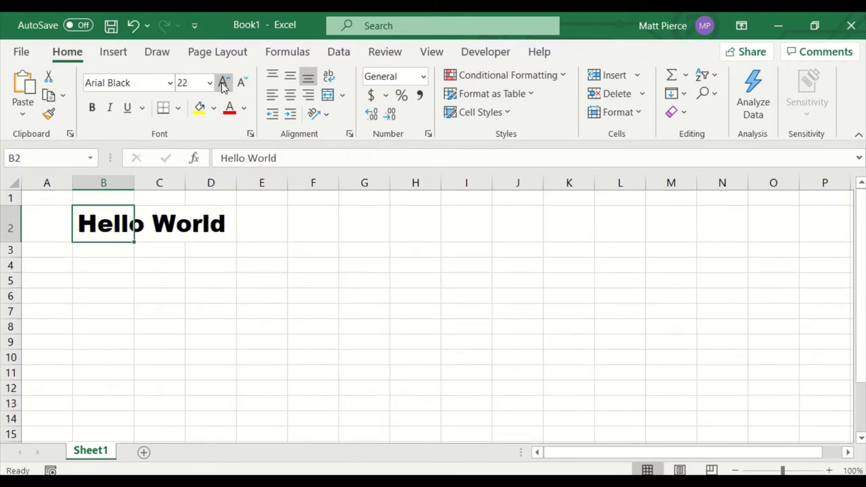
left_click(223, 83)
Step: Enlarge Hello World several size steps, then shrink it back two steps
left_click(210, 83)
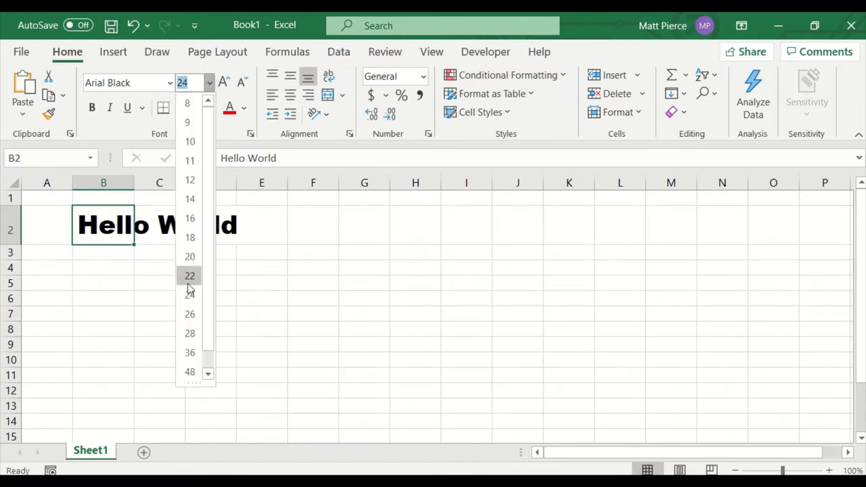
left_click(224, 82)
left_click(224, 83)
left_click(224, 82)
left_click(224, 83)
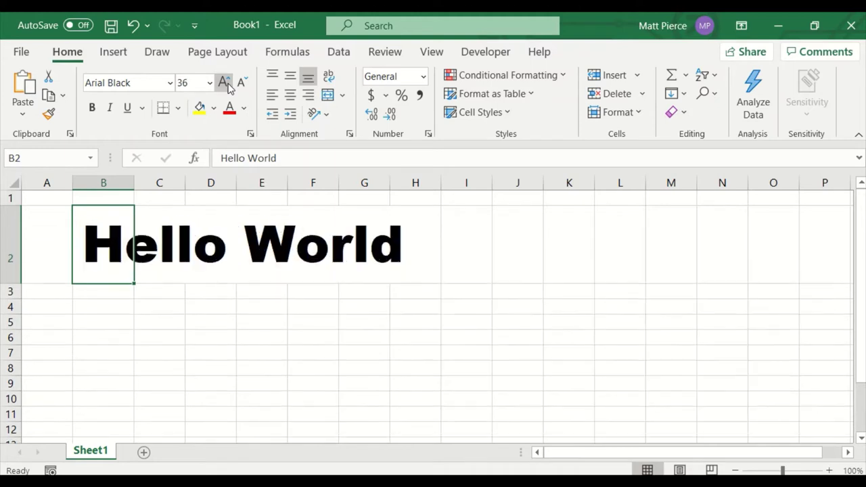
left_click(224, 83)
left_click(241, 83)
left_click(241, 83)
left_click(241, 83)
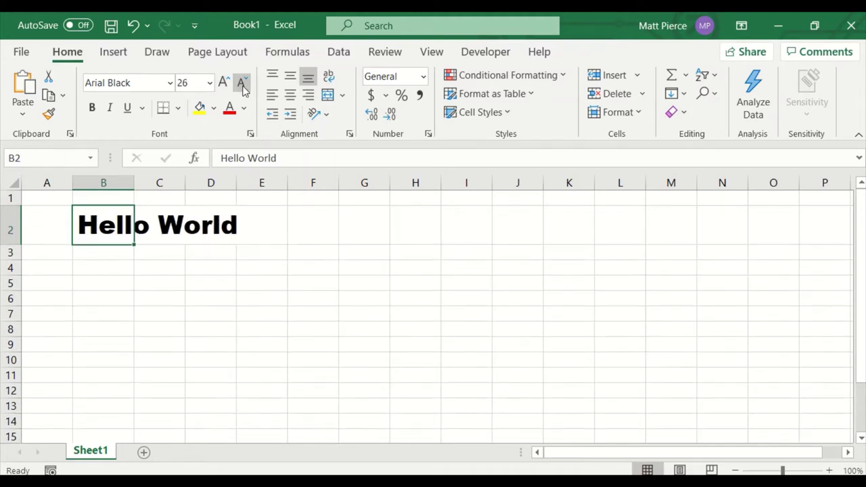
left_click(241, 82)
left_click(241, 82)
Step: Set Hello World to size 72, then enter size 148 directly
left_click(209, 82)
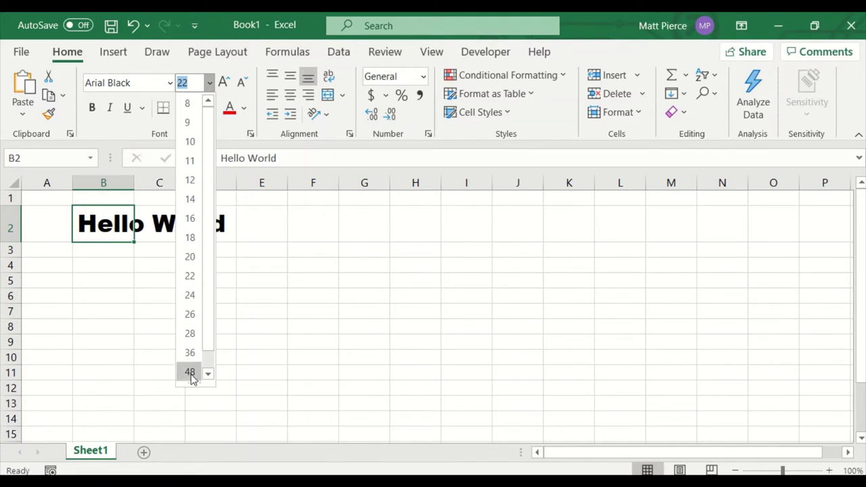
left_click(209, 366)
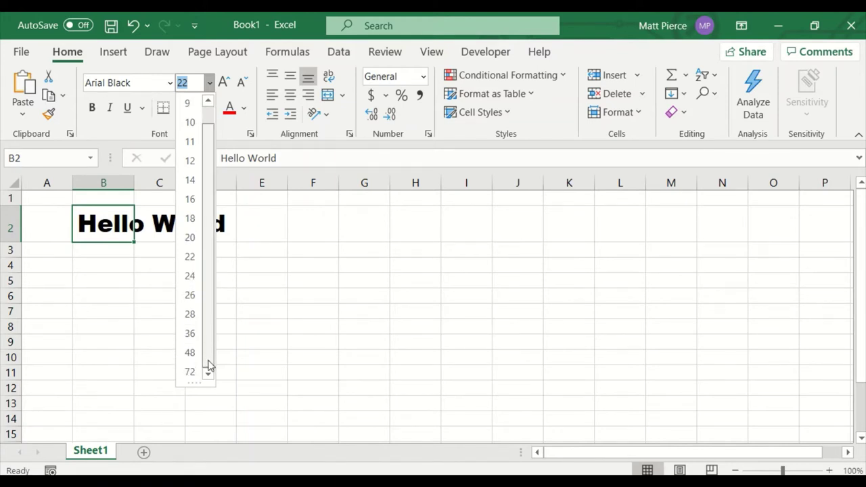
left_click(190, 372)
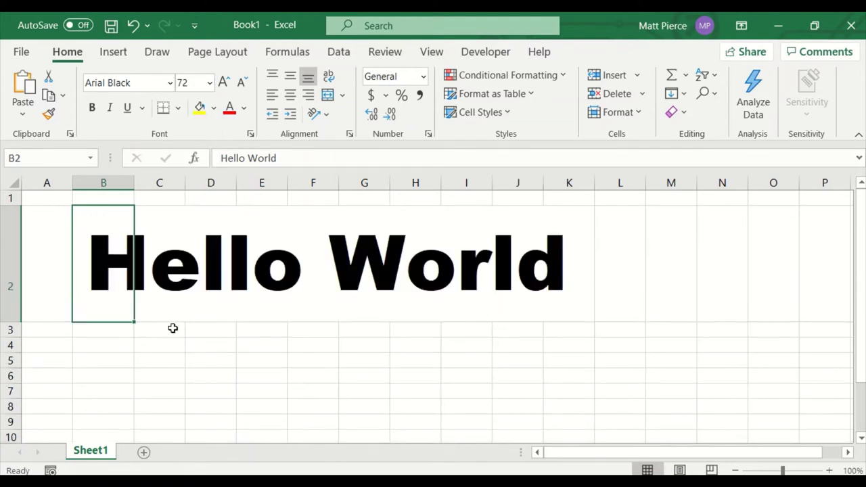
left_click(199, 84)
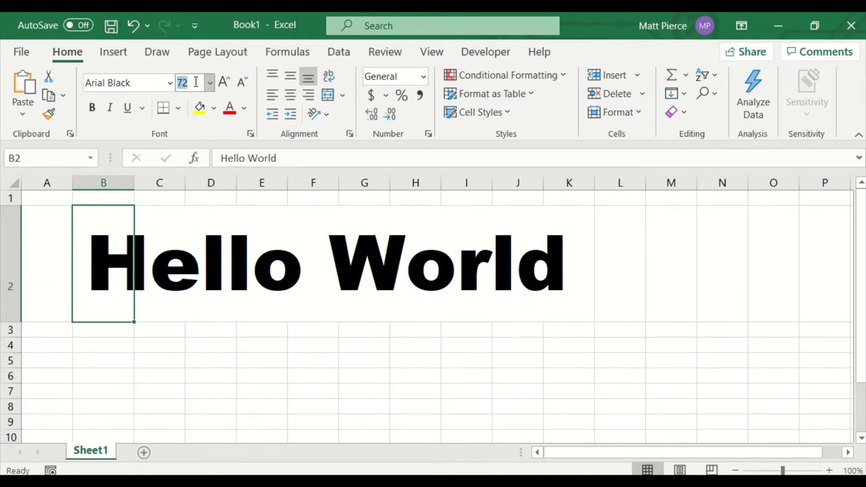
type("148")
key("Return")
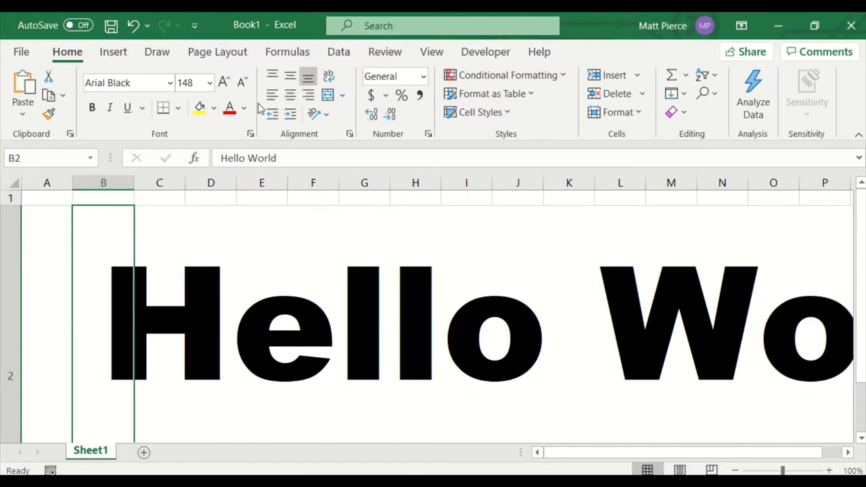
Step: Shrink Hello World to font size 8 from the size list
left_click(210, 82)
left_click(208, 372)
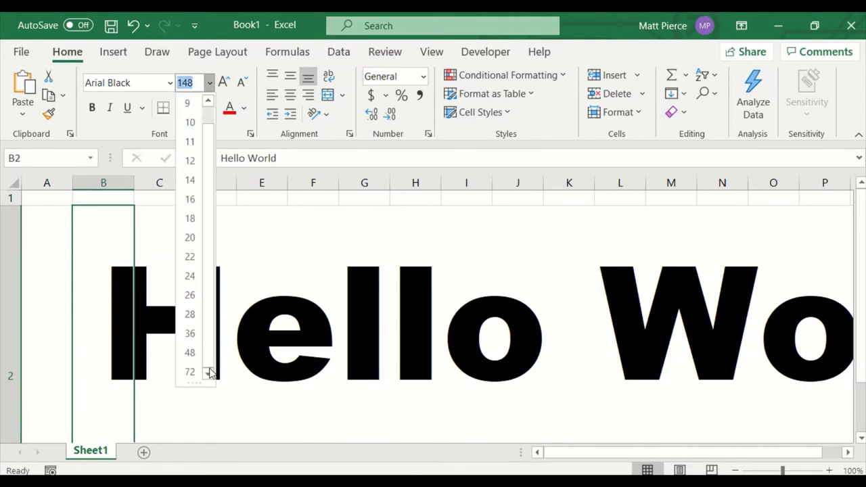
left_click(208, 102)
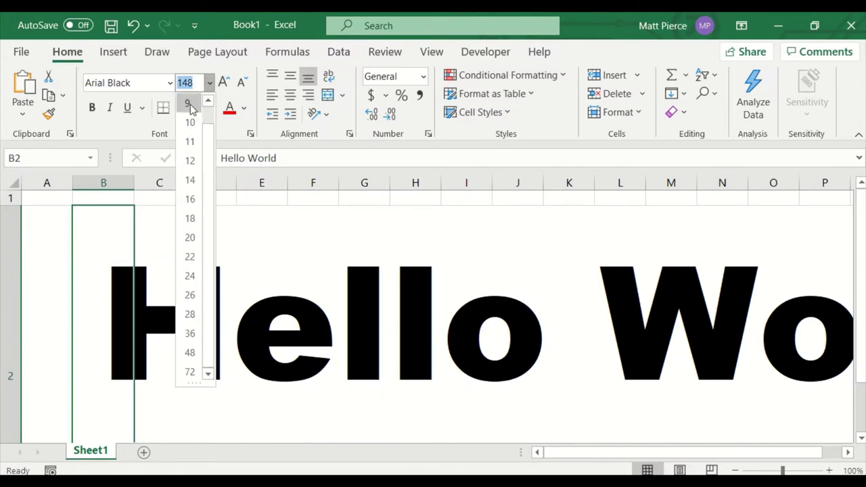
left_click(190, 103)
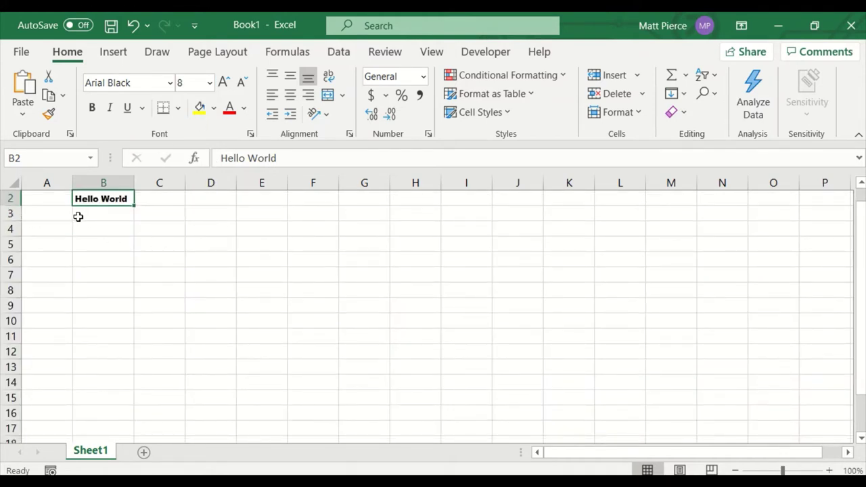
Step: Set row 3's font size to 4, then to 2
left_click(106, 216)
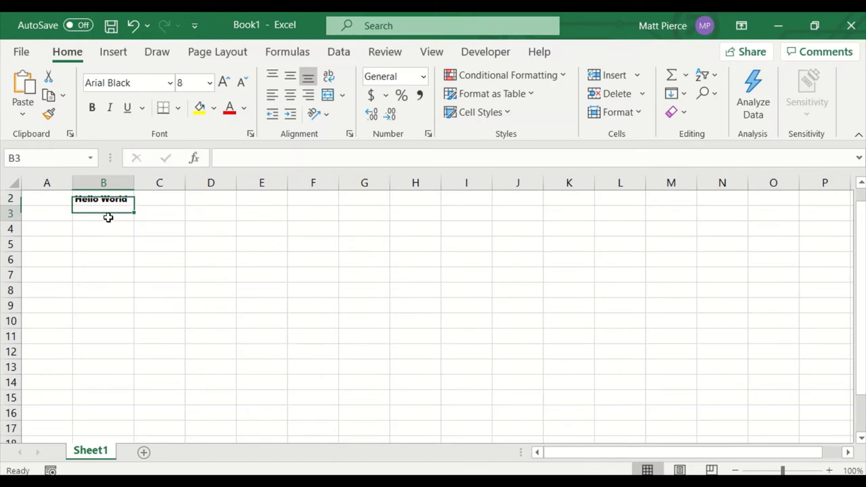
left_click(12, 214)
left_click(187, 82)
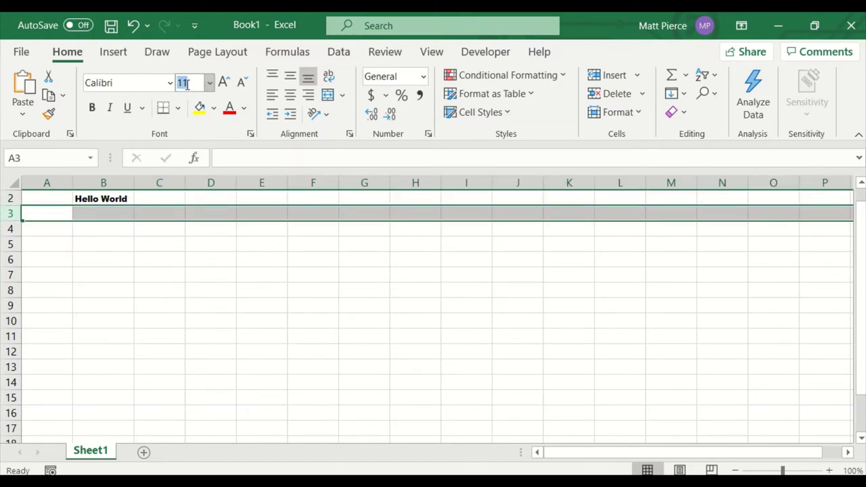
type("4")
key("Return")
left_click(188, 84)
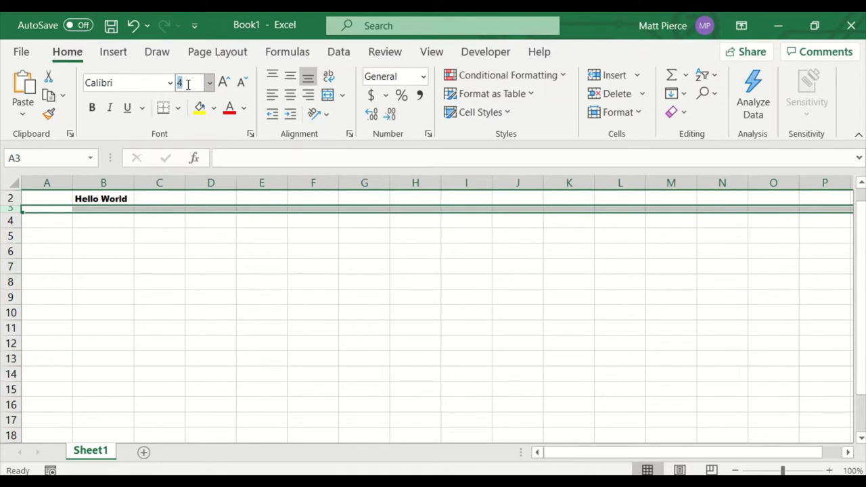
type("2")
key("Return")
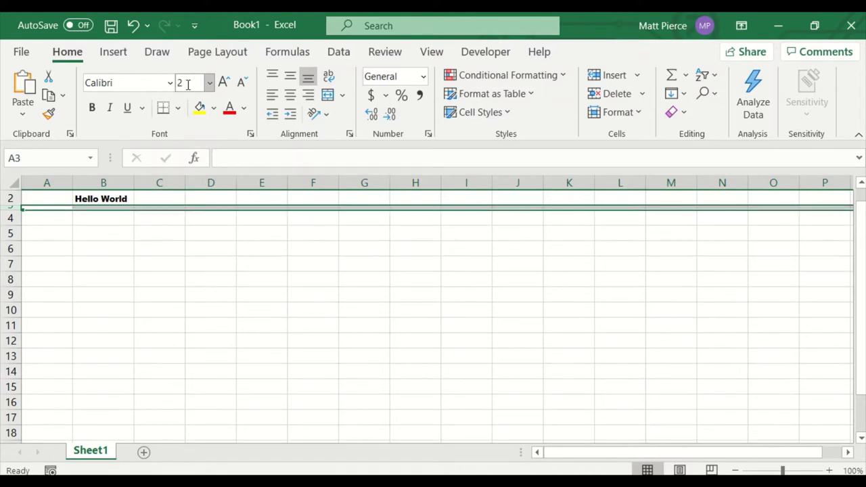
Step: Drag the thin row 3 taller, undo it, and select cell B3
left_click(95, 236)
left_click_drag(17, 206, 19, 228)
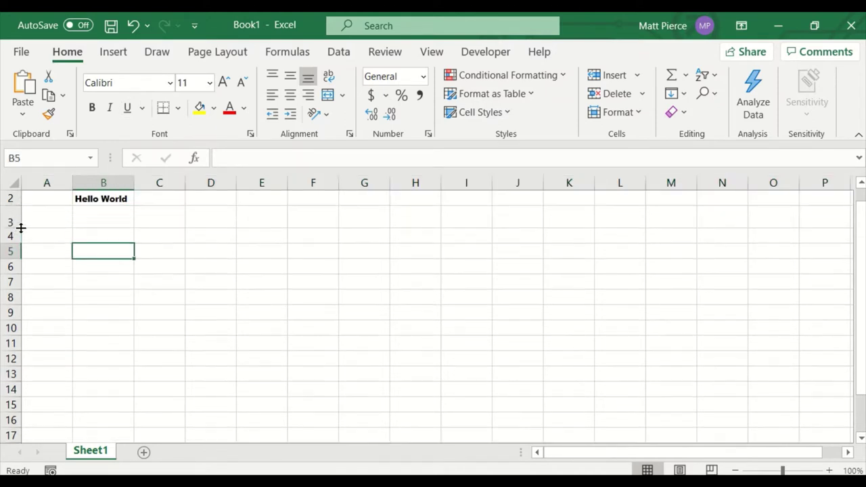
key("ctrl+z")
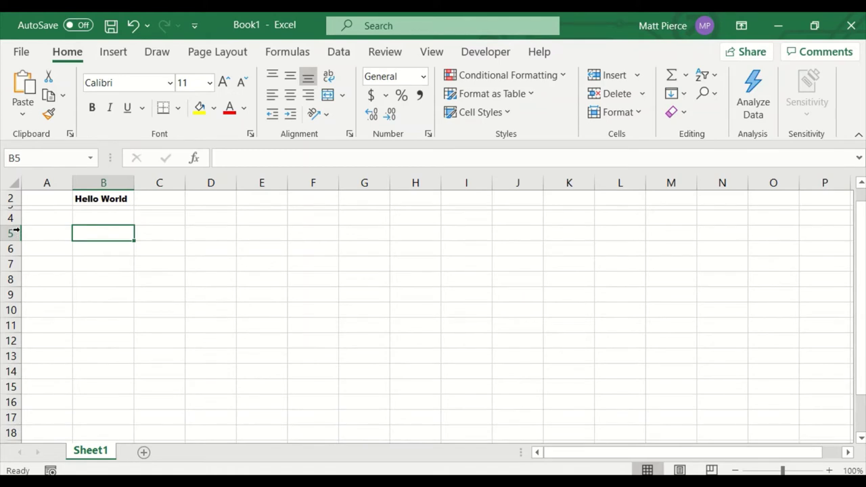
left_click(88, 208)
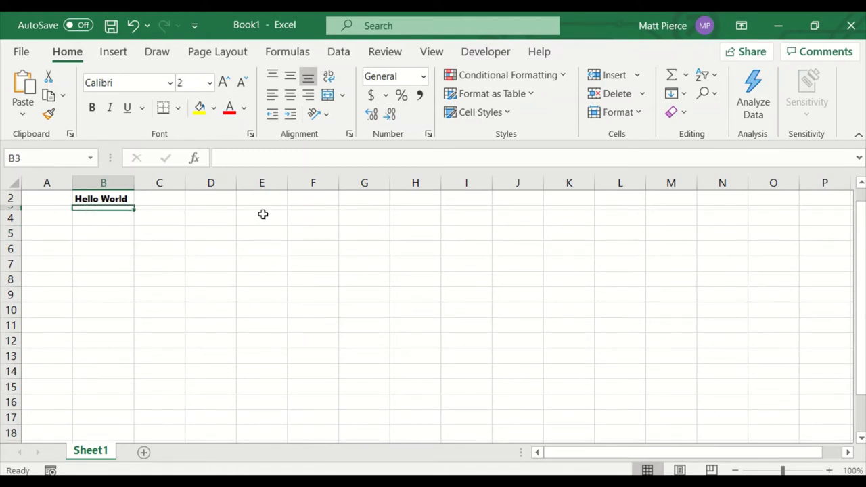
left_click(210, 83)
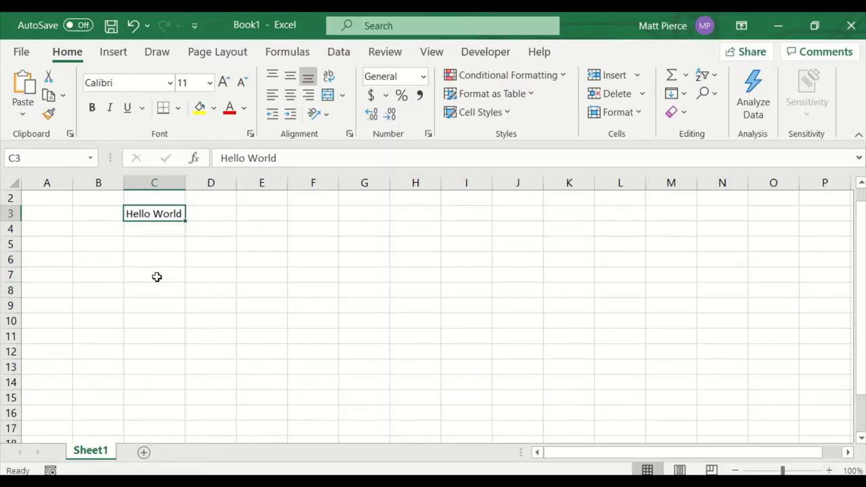
Step: Color Hello World red, then automatic black, then orange, and finally Dark Red
left_click(230, 113)
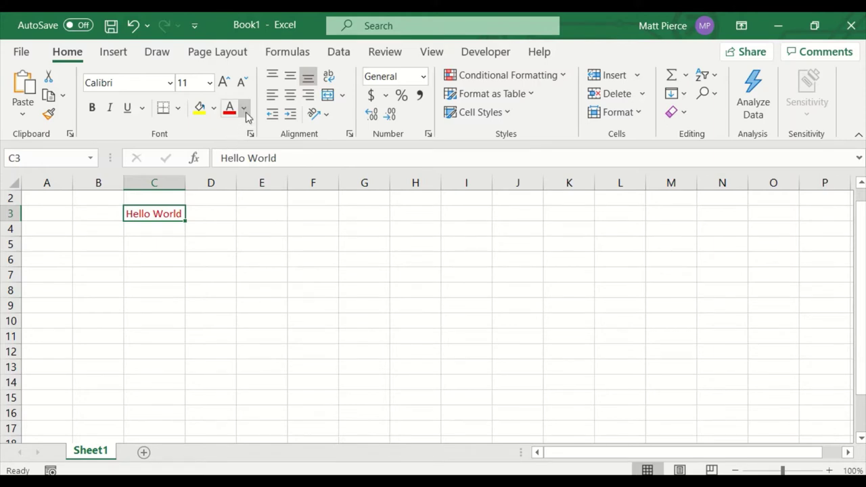
left_click(244, 110)
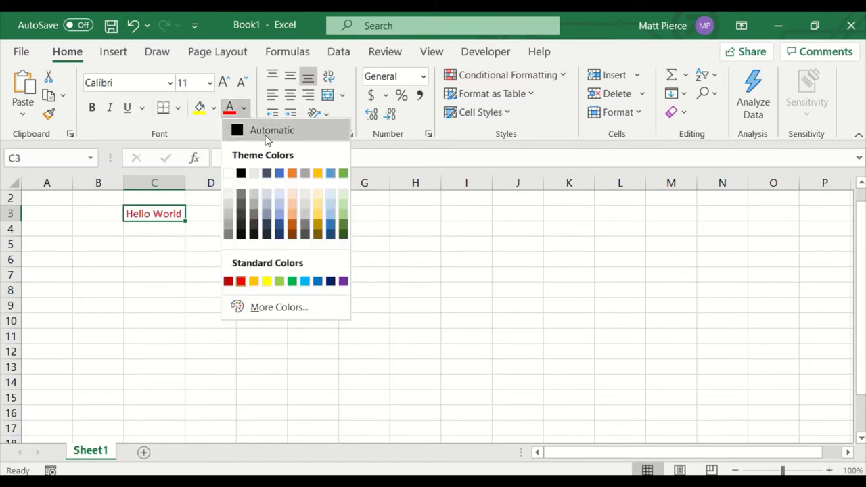
left_click(245, 130)
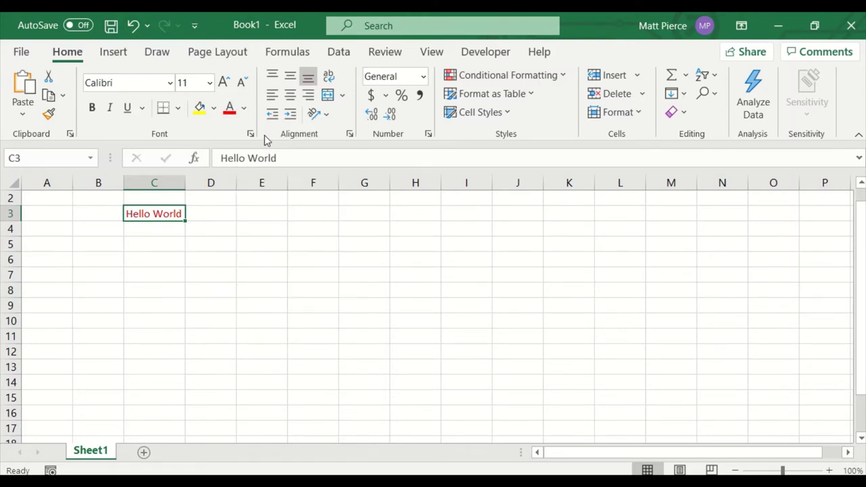
left_click(245, 109)
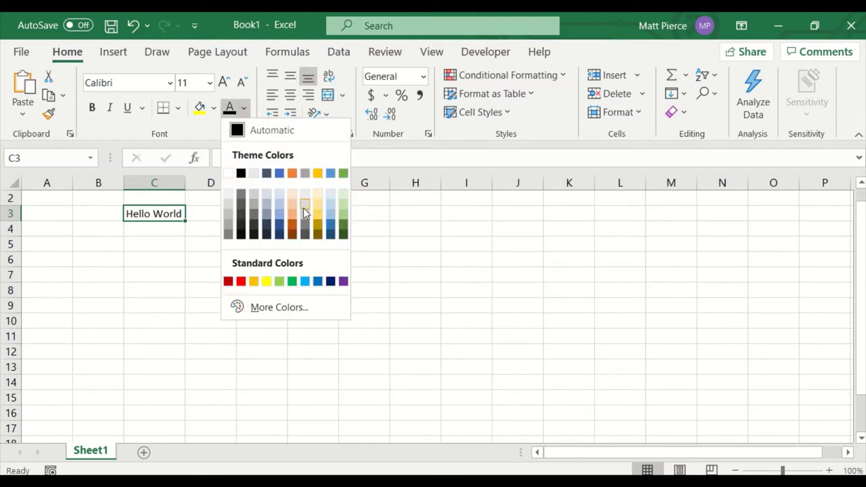
left_click(292, 174)
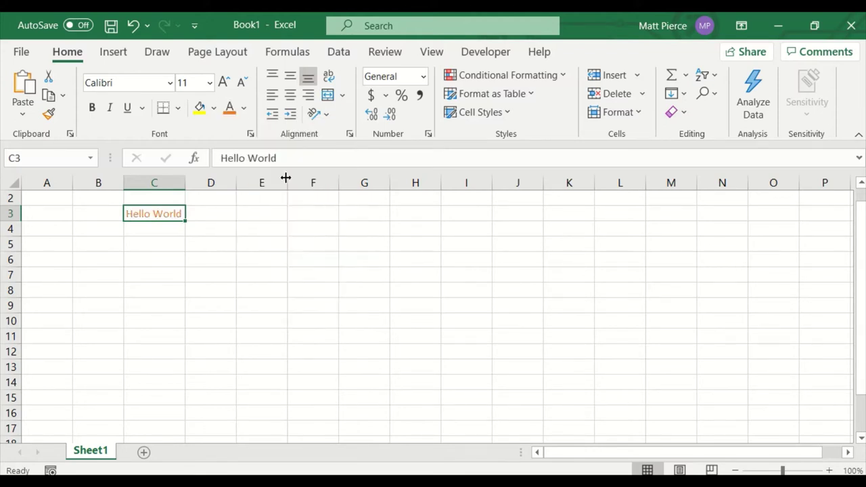
left_click(244, 109)
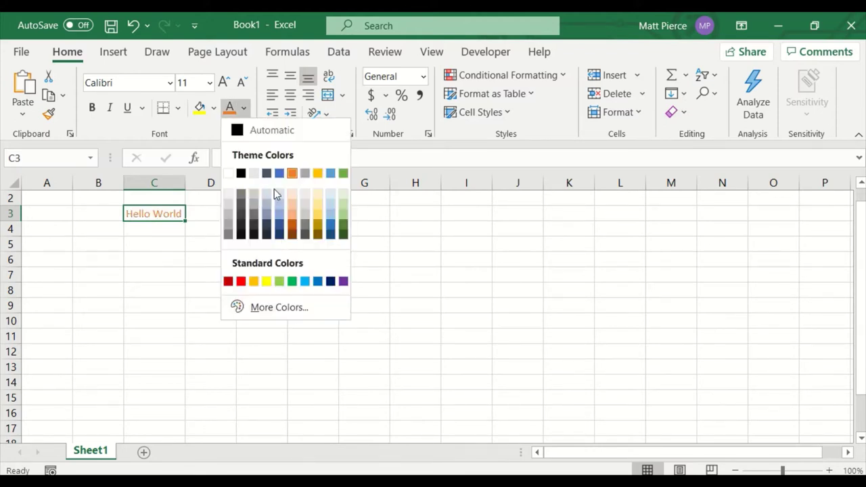
left_click(229, 282)
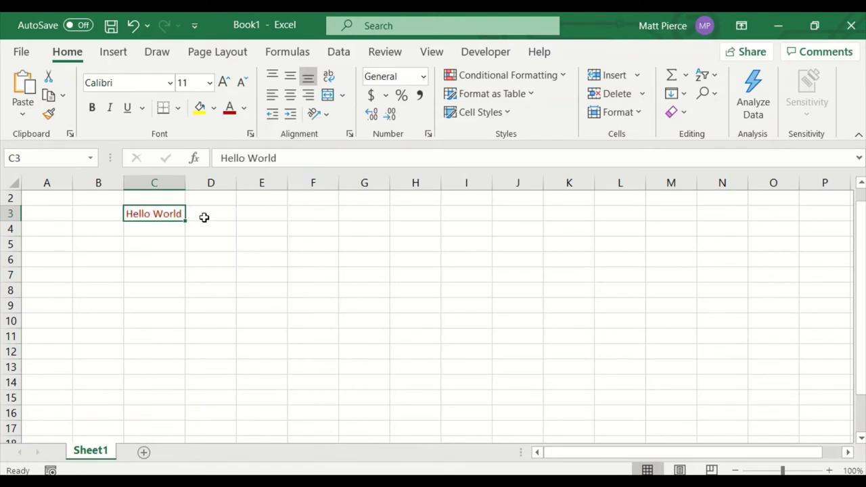
Step: In More Colors, preview white, reds, pink and a blue from the standard palette
left_click(244, 108)
left_click(289, 316)
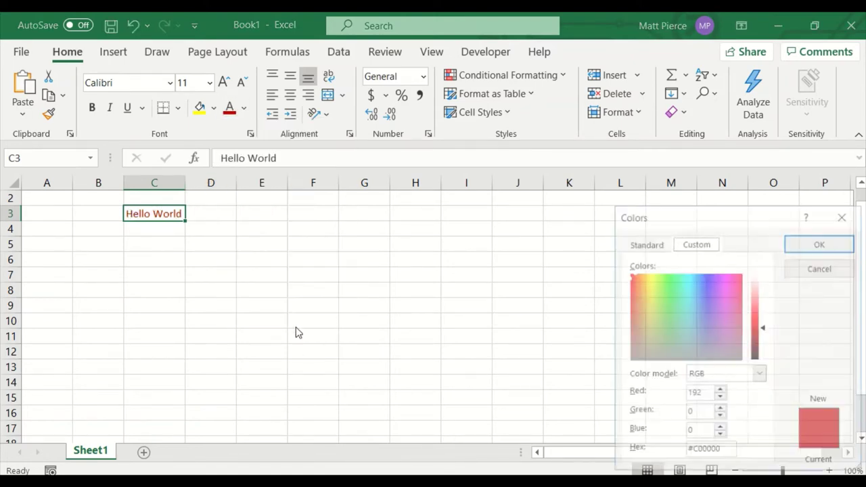
left_click_drag(697, 219, 383, 153)
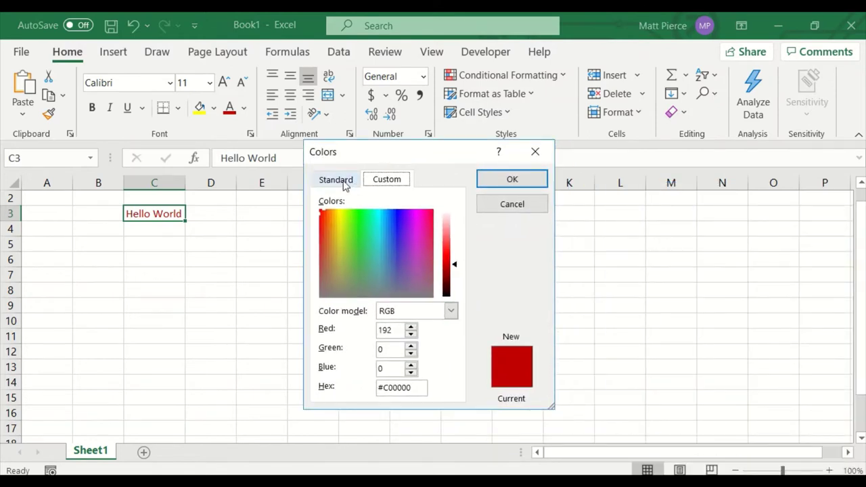
left_click(335, 180)
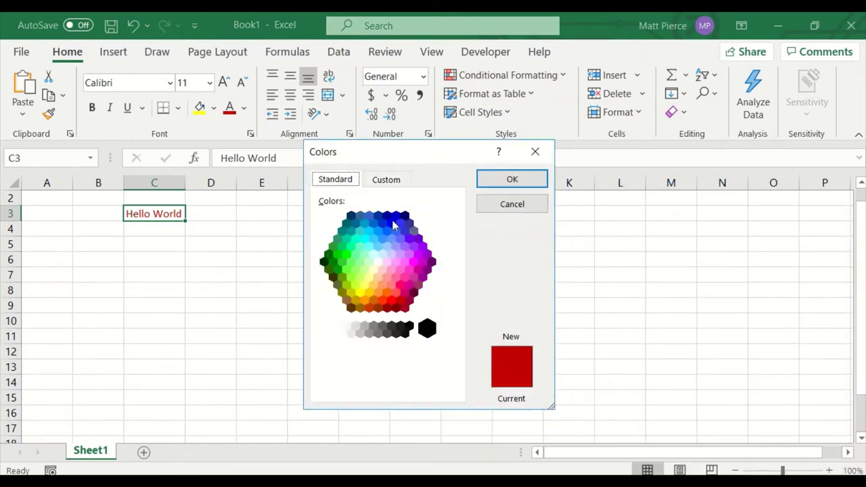
left_click(378, 262)
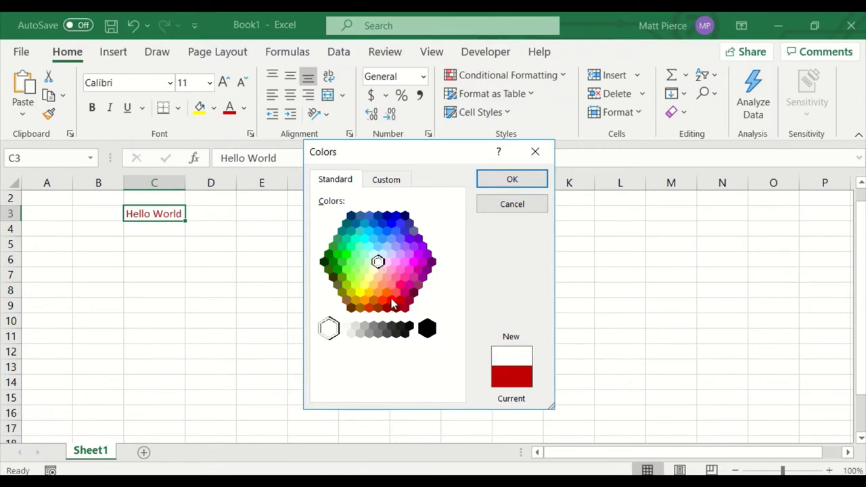
left_click(373, 310)
left_click(396, 304)
left_click(401, 284)
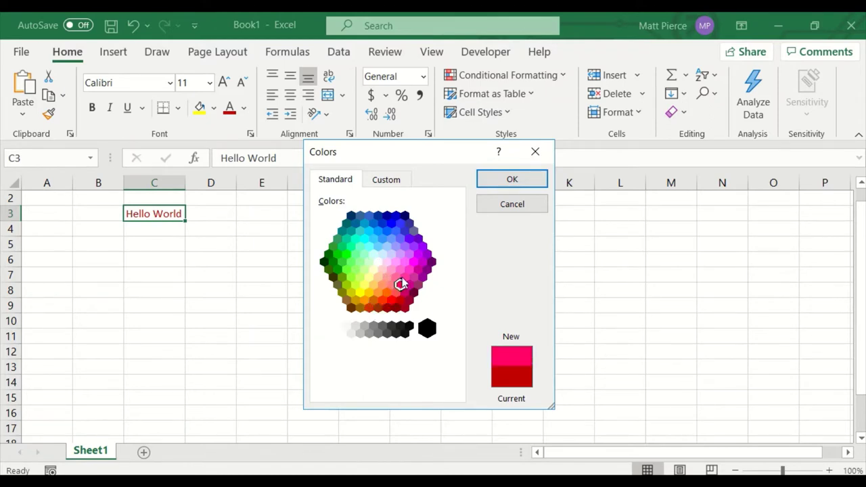
left_click(396, 231)
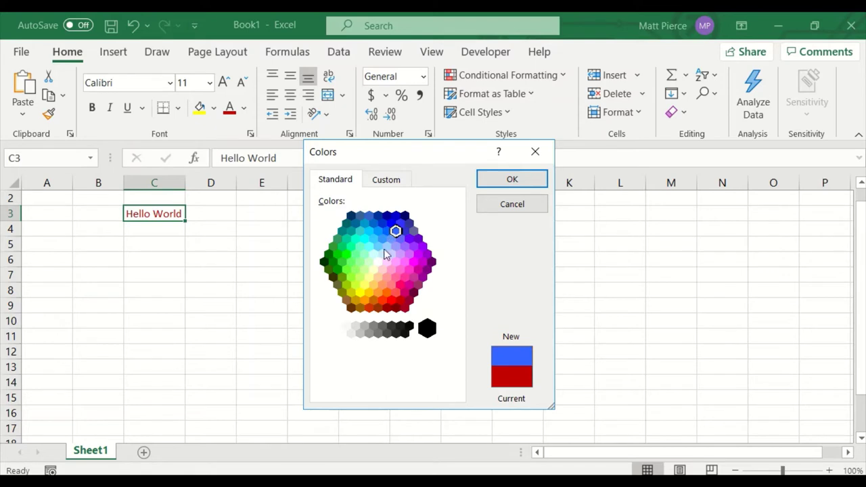
left_click(385, 179)
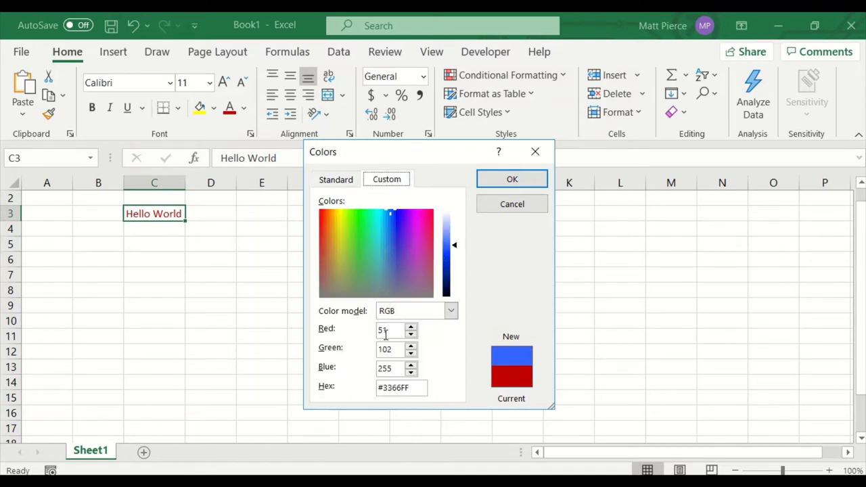
Step: Switch the colour model to HSL and back to RGB, then lighten the blue to 151, 176, 255
left_click(450, 311)
left_click(408, 334)
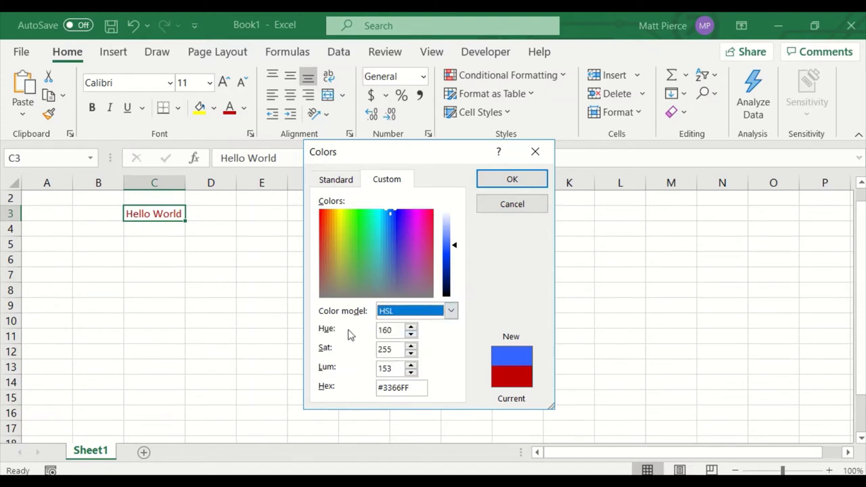
left_click(442, 309)
left_click(408, 325)
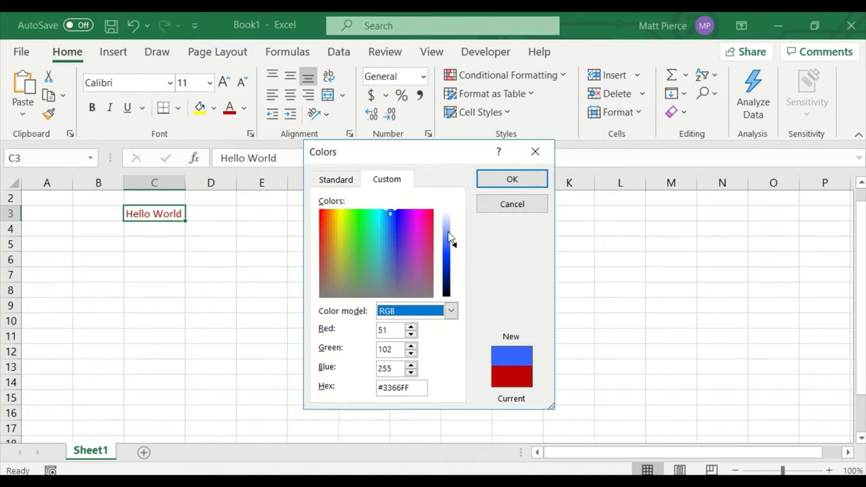
left_click_drag(452, 245, 452, 231)
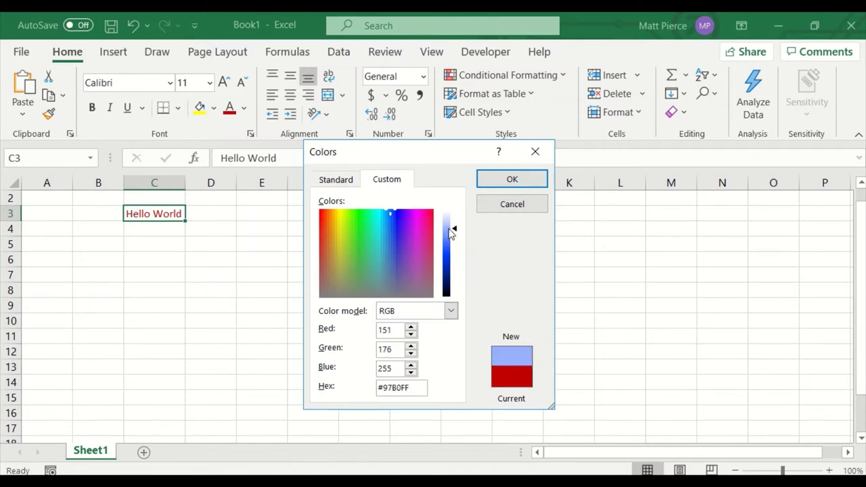
Step: Pick an orange, lighten it to RGB 255, 176, 97, and apply it to Hello World
left_click(342, 182)
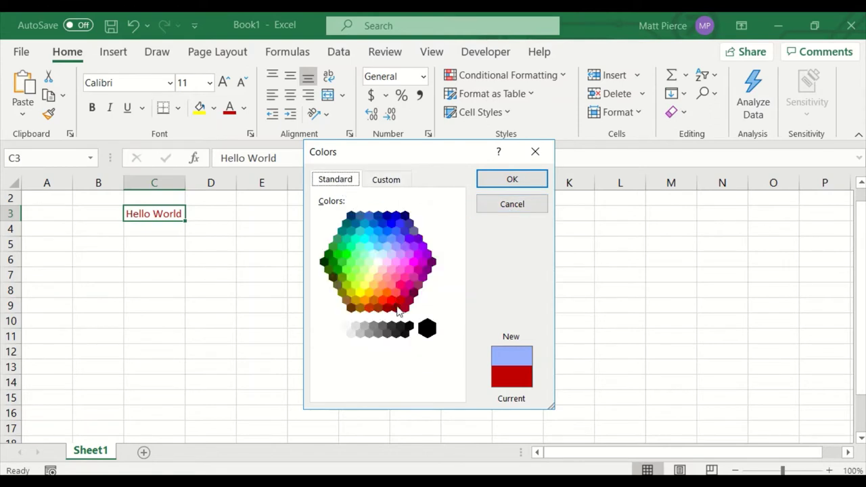
left_click(374, 303)
left_click(396, 184)
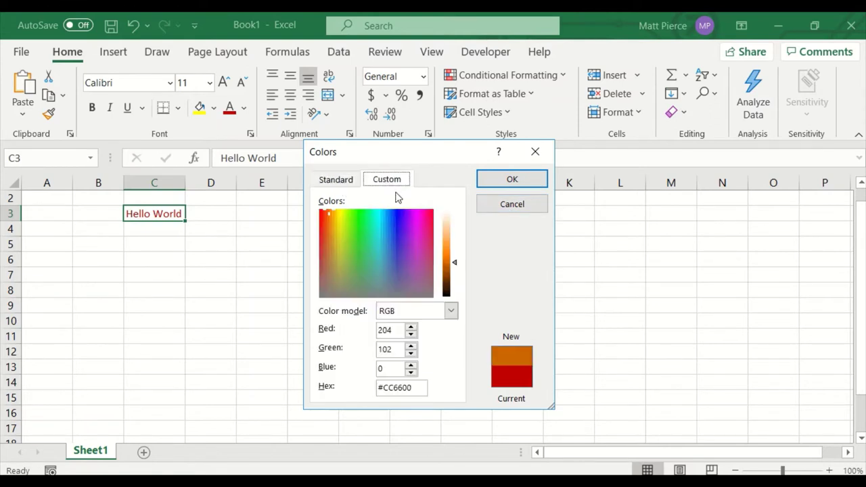
left_click(454, 239)
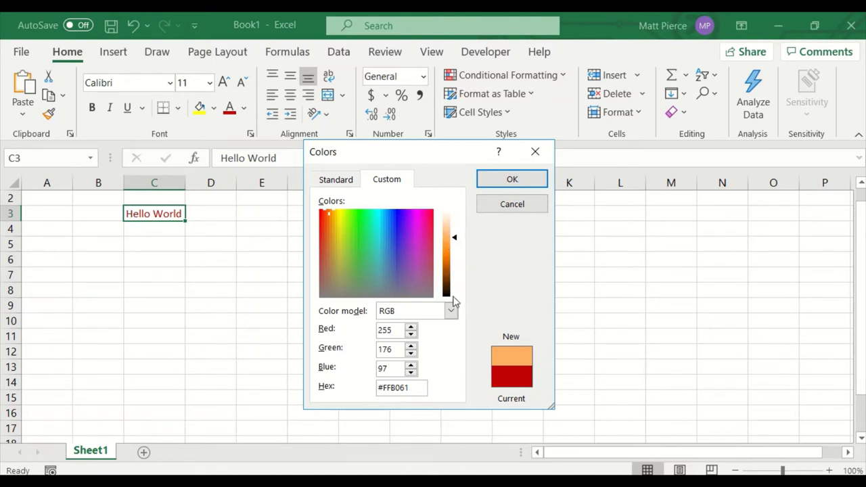
left_click(504, 181)
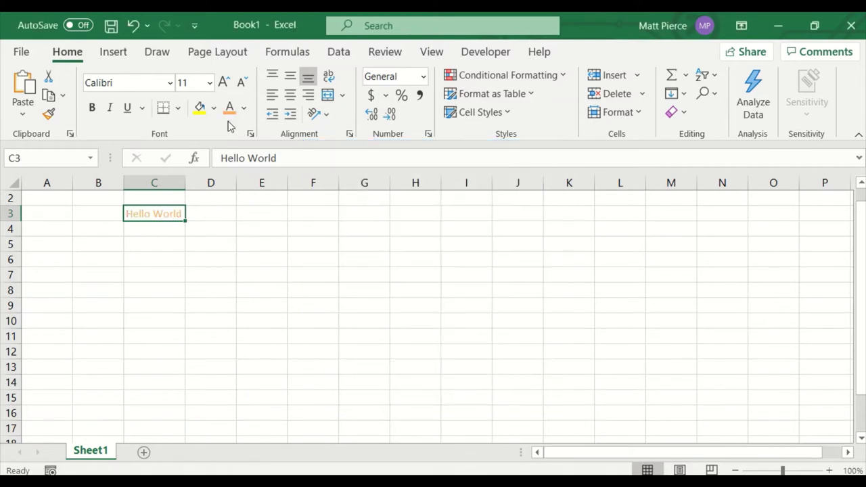
left_click(243, 107)
Step: Reset the text to black, then fill C3 yellow, orange, light blue, and finally No Fill
left_click(251, 130)
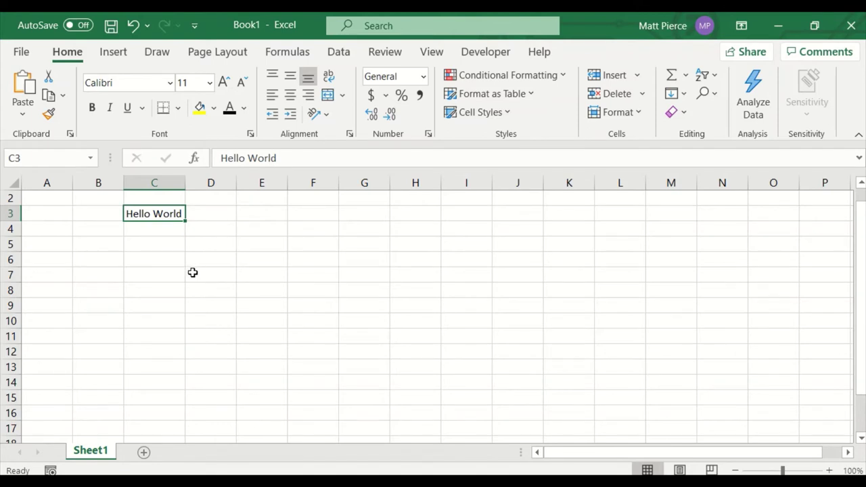
left_click(200, 110)
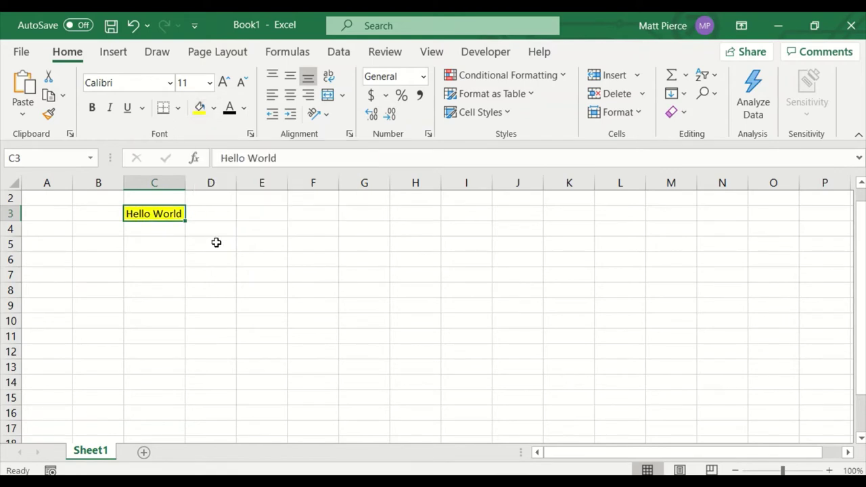
left_click(213, 108)
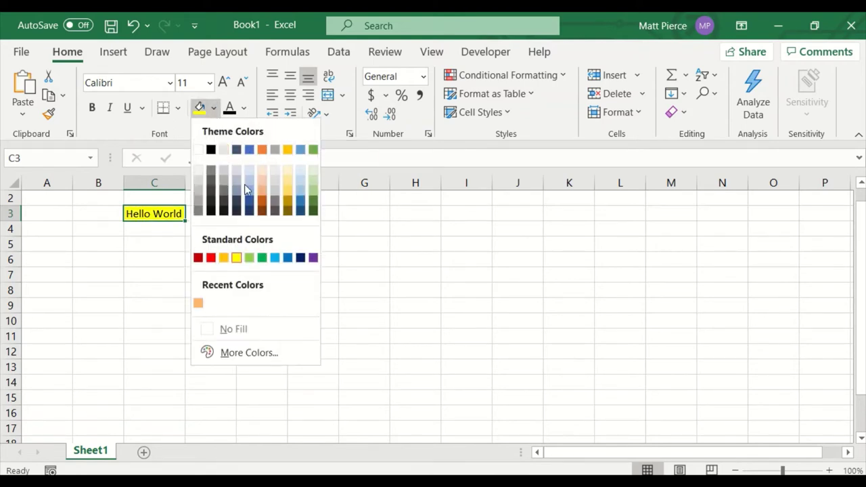
left_click(262, 149)
left_click(213, 107)
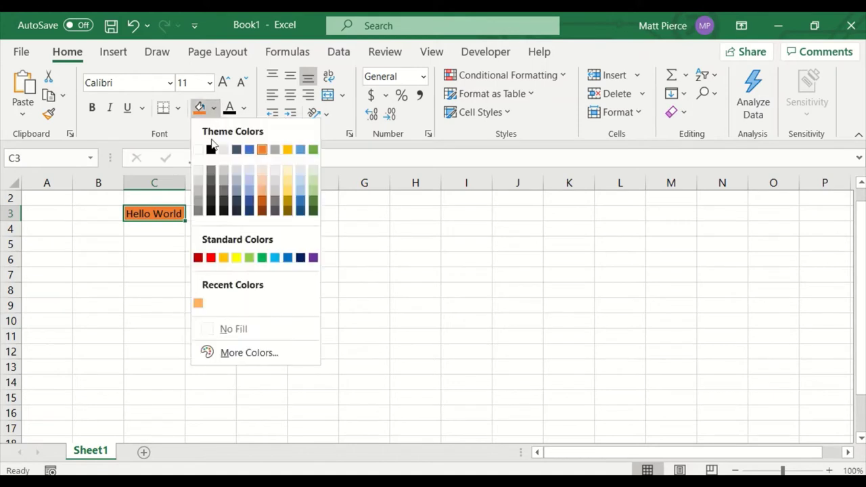
left_click(275, 257)
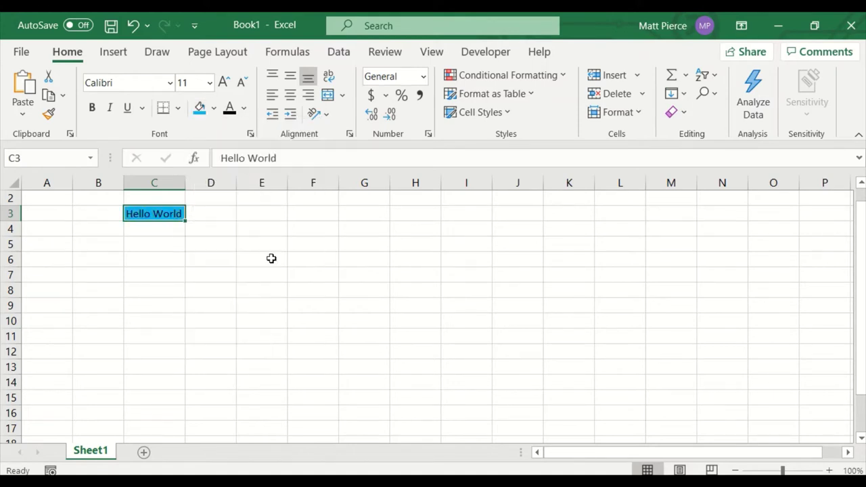
left_click(214, 110)
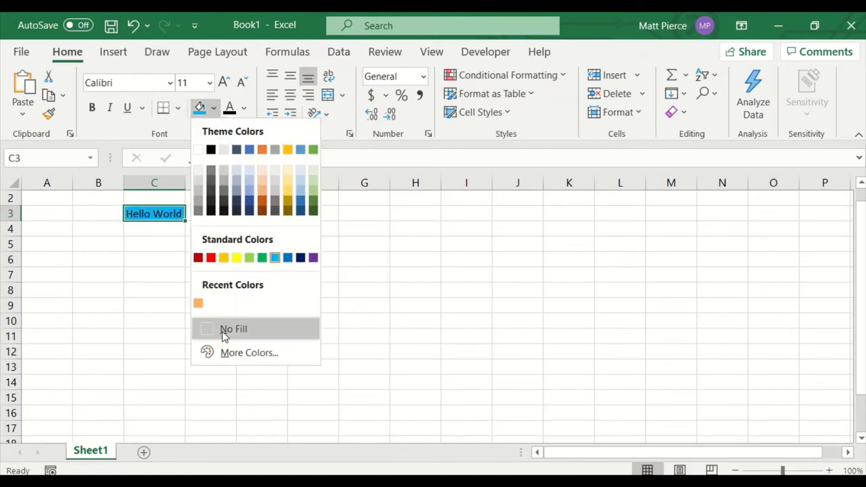
left_click(213, 331)
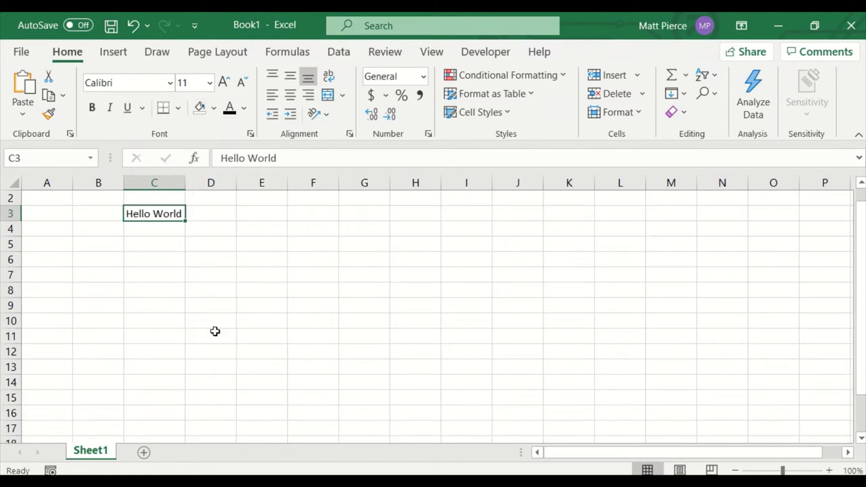
Step: View the Custom tab of the fill More Colors dialog and cancel without changes
left_click(213, 108)
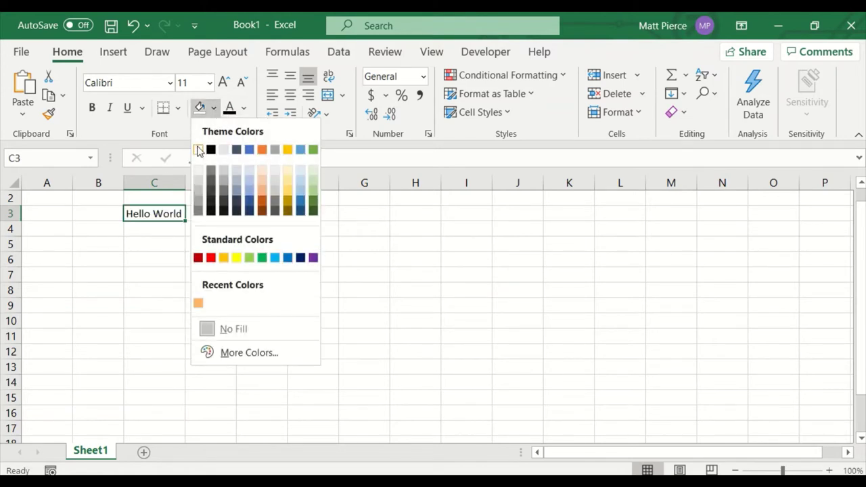
left_click(245, 353)
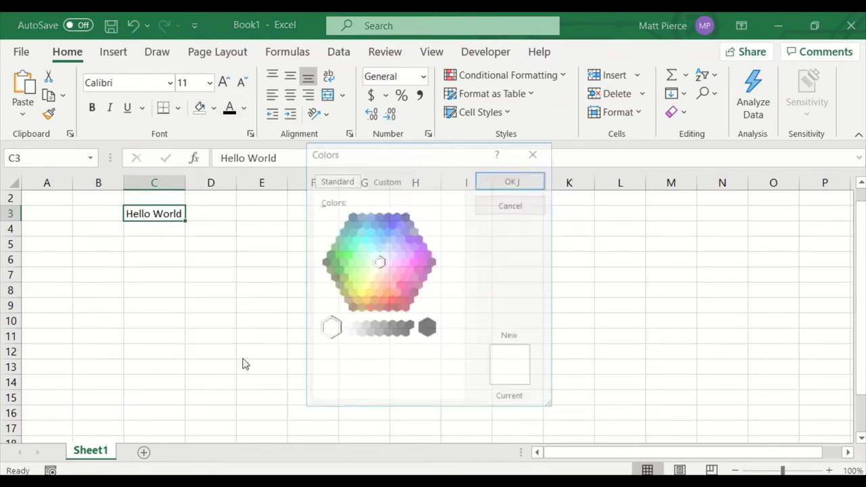
left_click(376, 181)
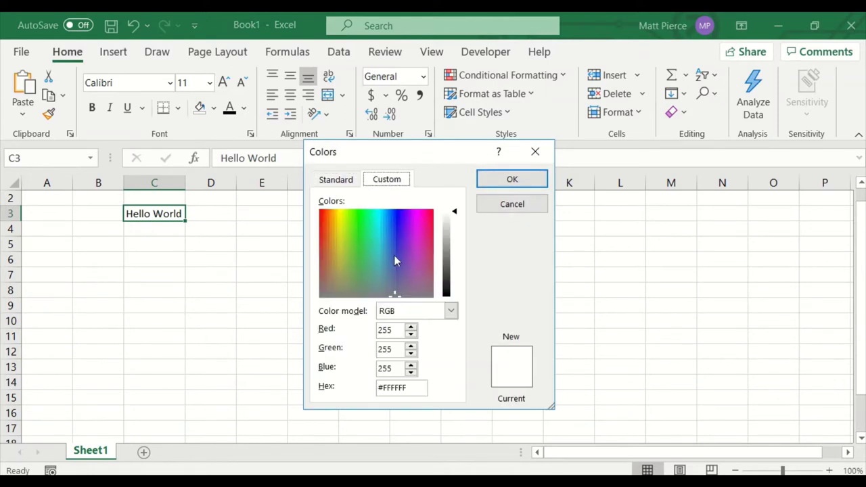
left_click(523, 207)
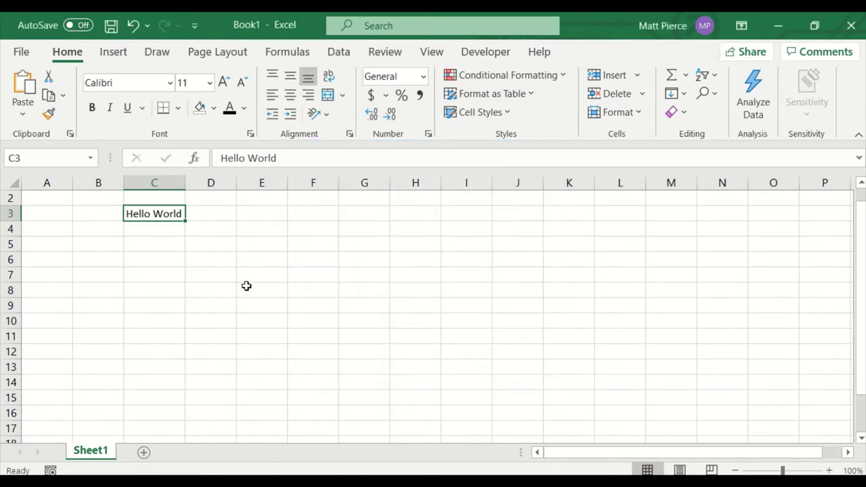
left_click_drag(268, 238, 312, 385)
left_click(203, 275)
left_click_drag(213, 232, 318, 310)
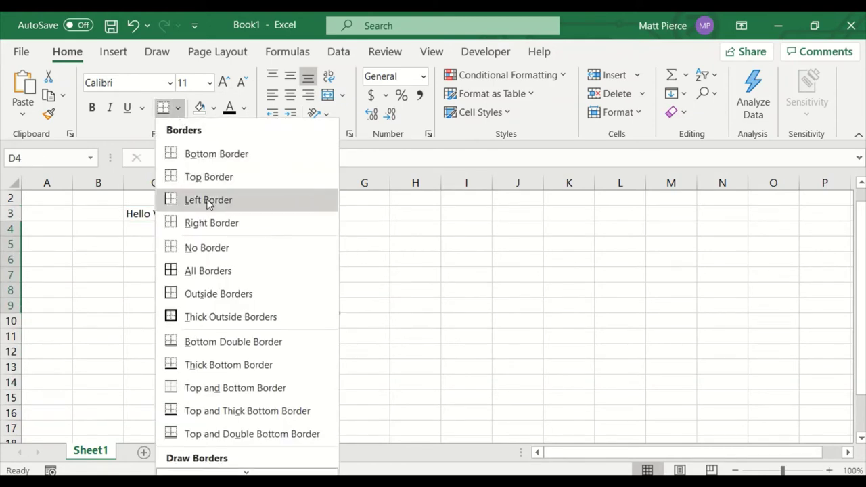
left_click(177, 107)
left_click(218, 271)
left_click(387, 339)
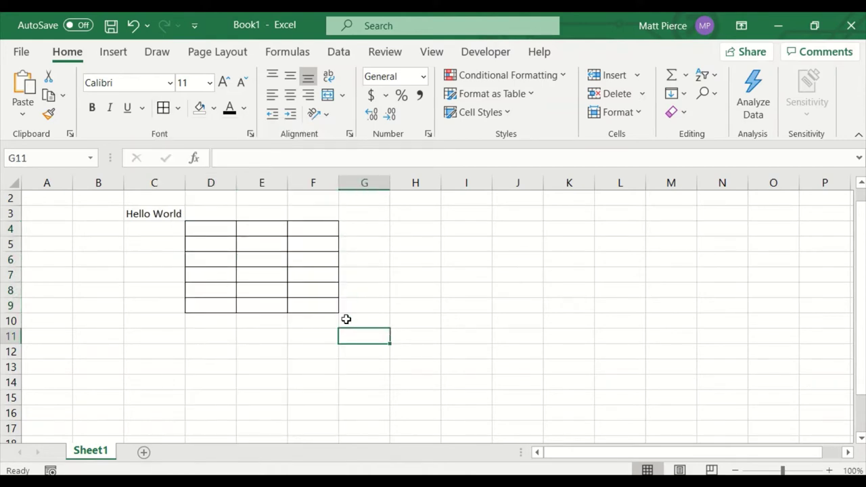
key("ctrl+z")
left_click(140, 260)
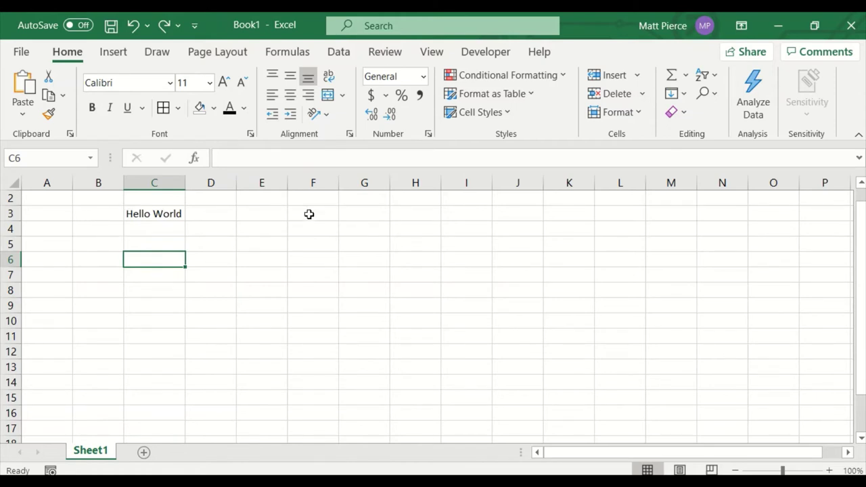
left_click_drag(310, 214, 114, 239)
left_click(214, 296)
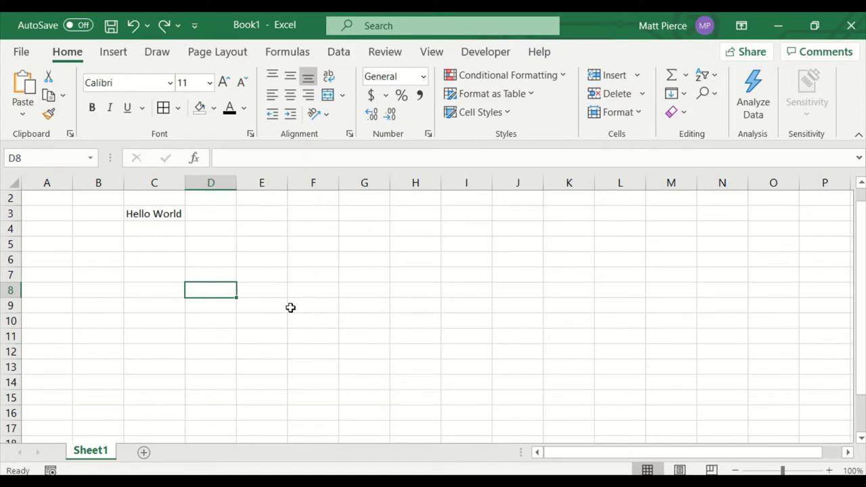
Step: Hide and re-show gridlines from both the Page Layout and View tabs
left_click(229, 59)
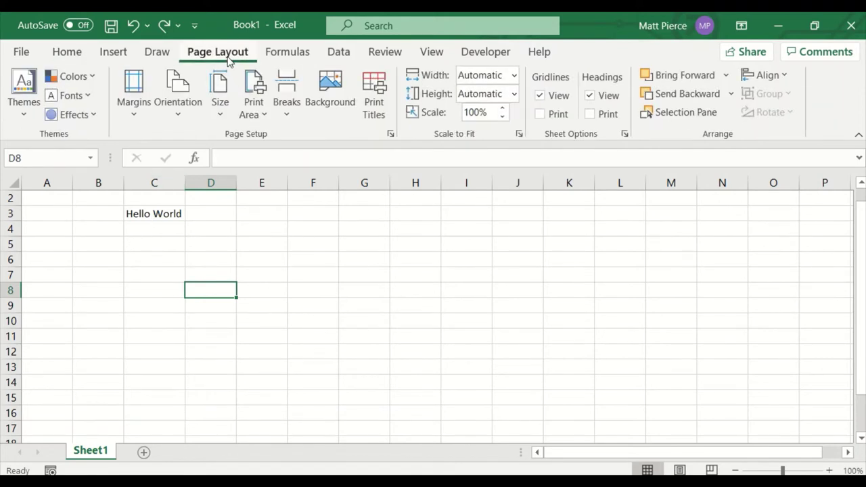
left_click(540, 96)
left_click(541, 95)
left_click(432, 53)
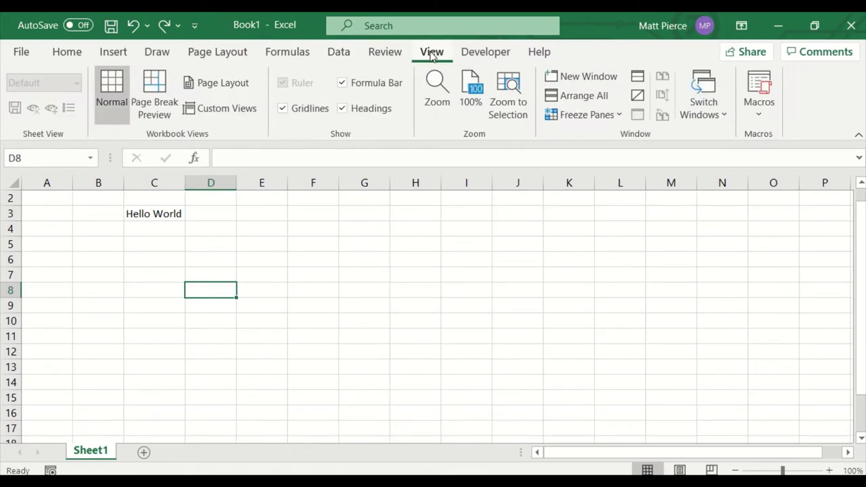
left_click(283, 108)
left_click(284, 108)
Step: Fill the entire worksheet white, then select cell B4
left_click(12, 184)
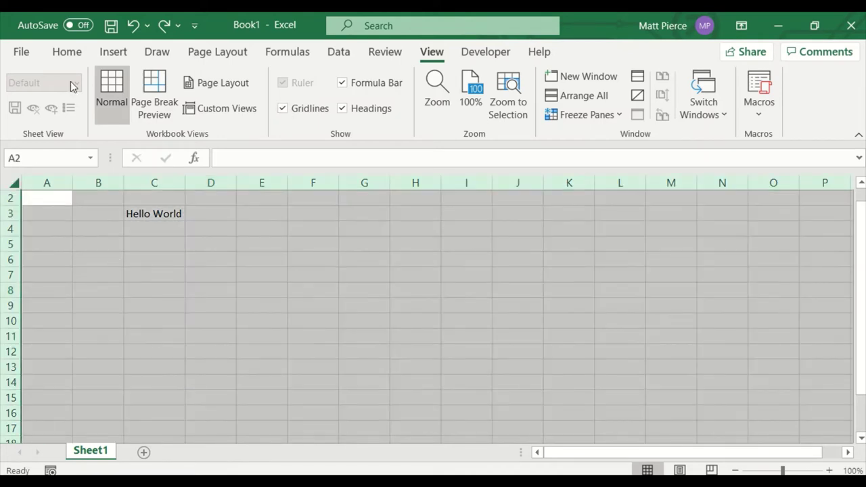
left_click(68, 52)
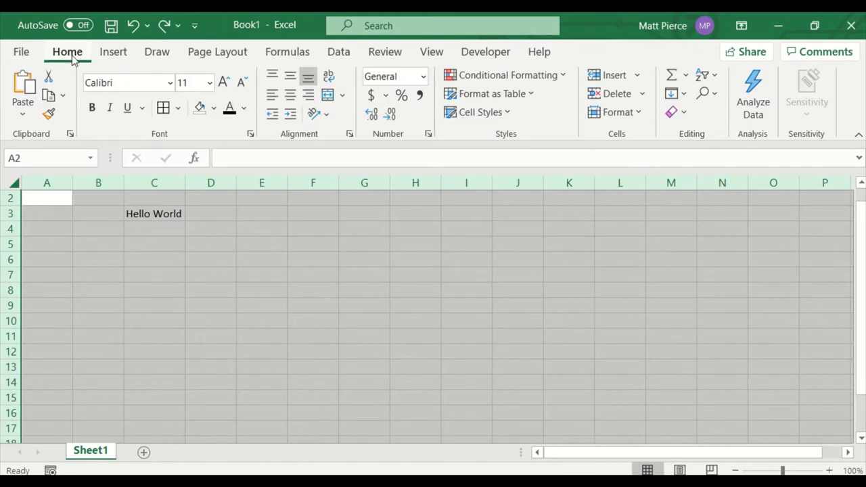
left_click(213, 109)
left_click(200, 150)
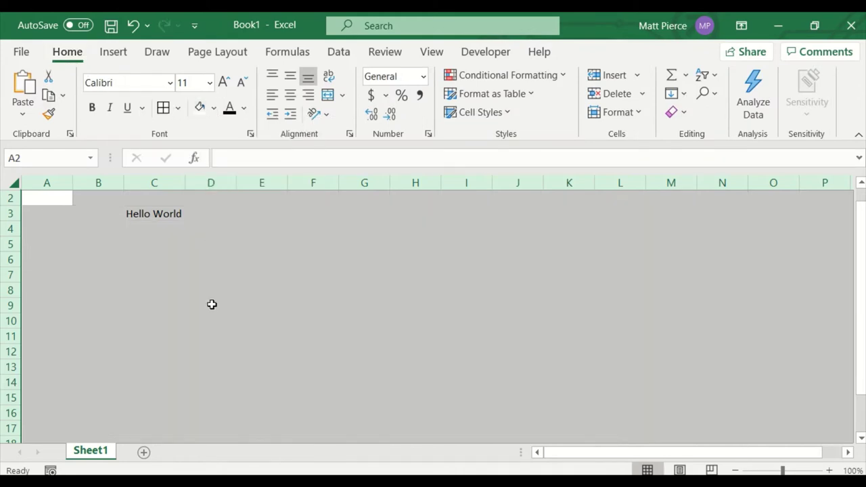
left_click(56, 197)
left_click(99, 227)
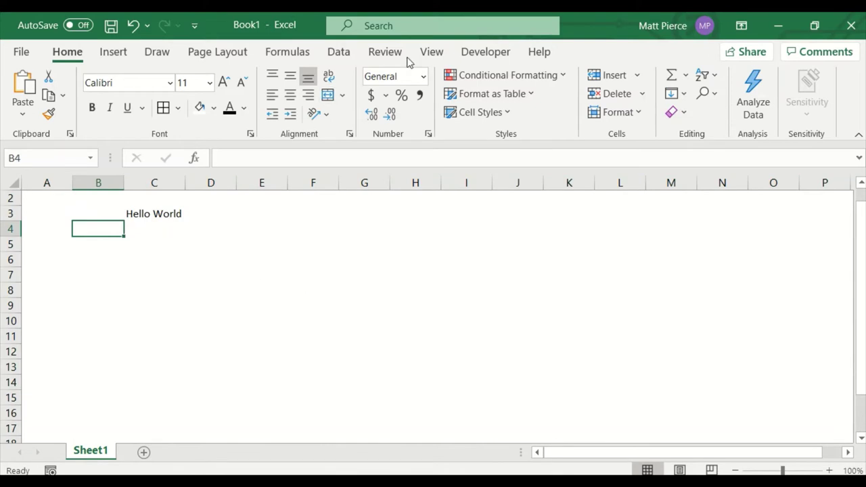
Step: Toggle gridline display off and back on again, then select cell E7
left_click(431, 52)
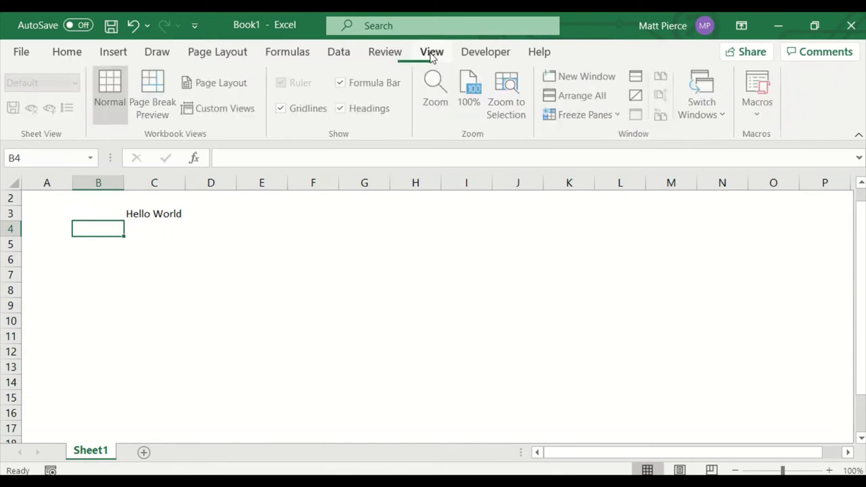
left_click(283, 109)
left_click(217, 51)
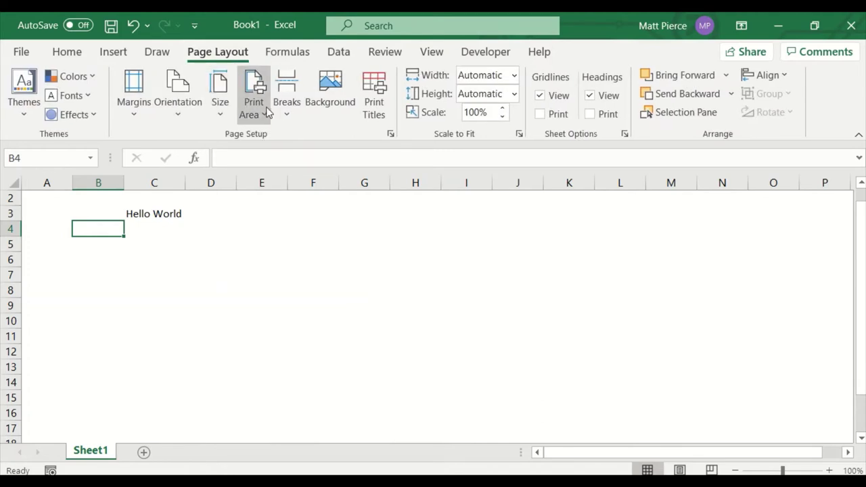
left_click(553, 99)
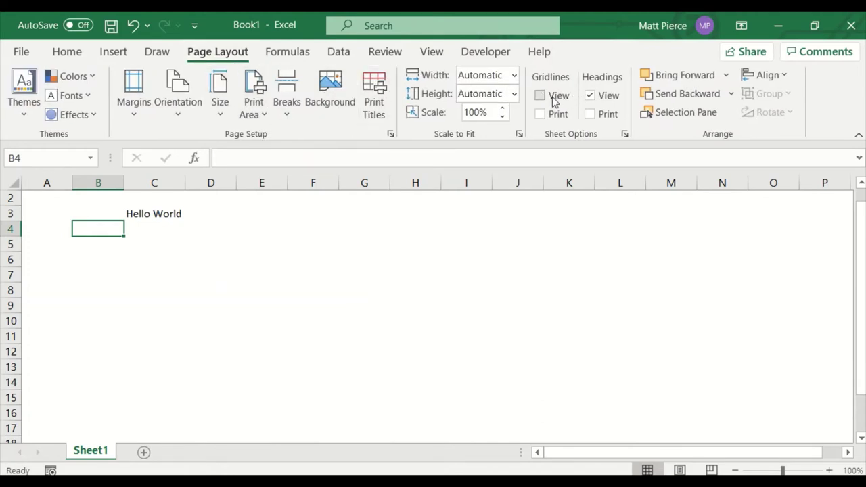
left_click(431, 52)
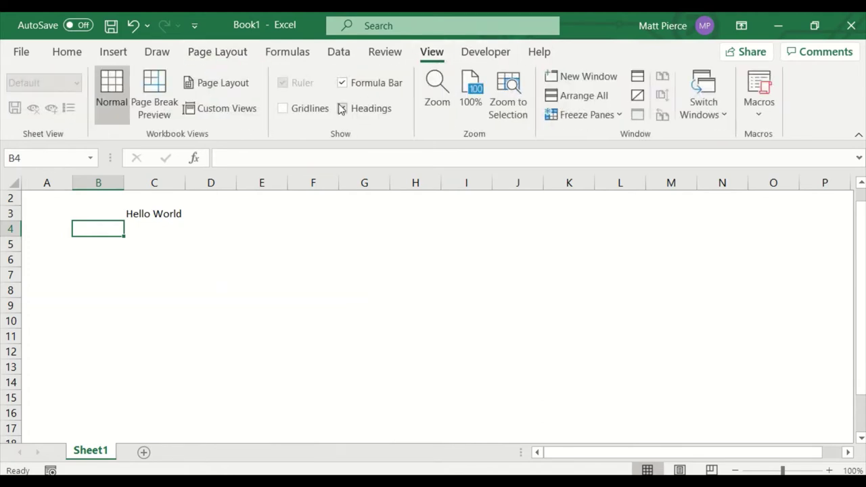
left_click(282, 110)
left_click(241, 275)
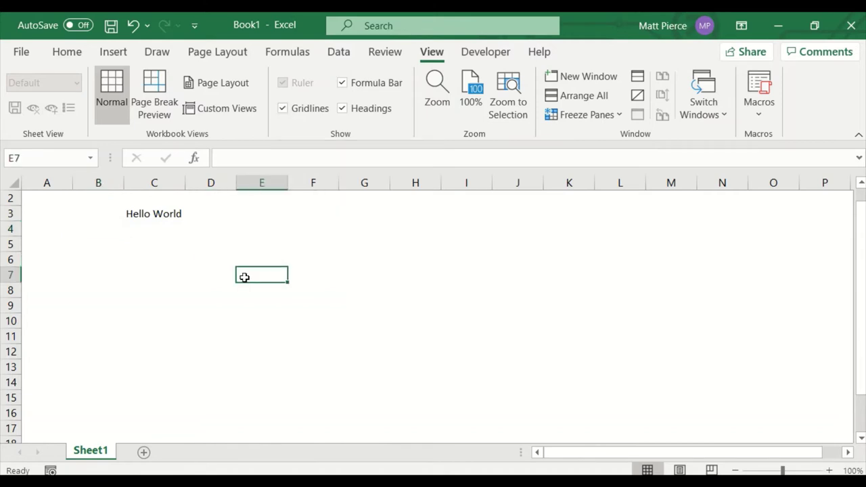
Step: Select the whole worksheet from the Home tab, then deselect by choosing cell E8
left_click(68, 57)
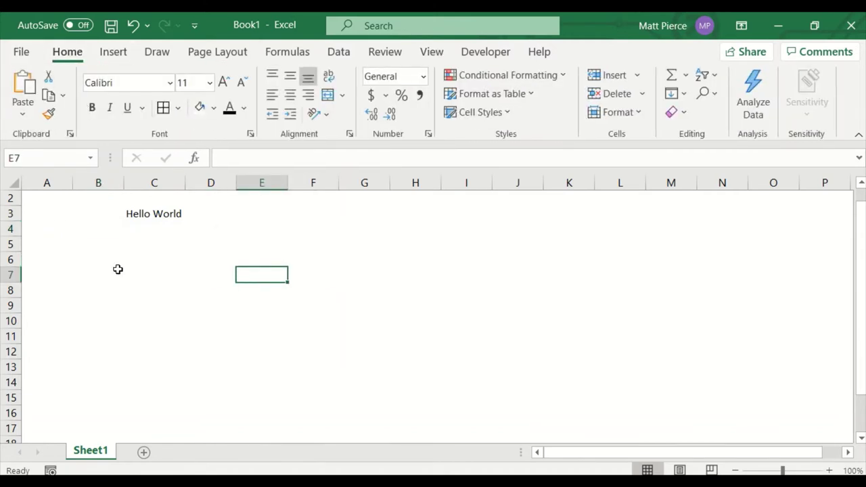
left_click(12, 183)
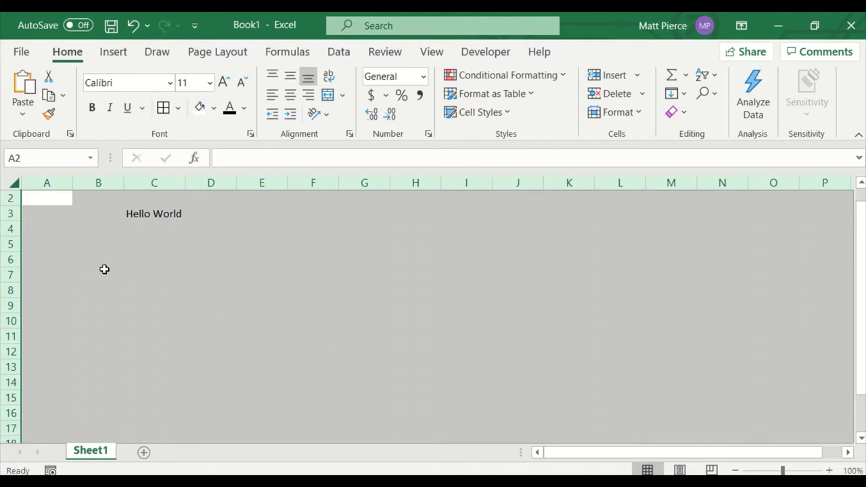
left_click(262, 295)
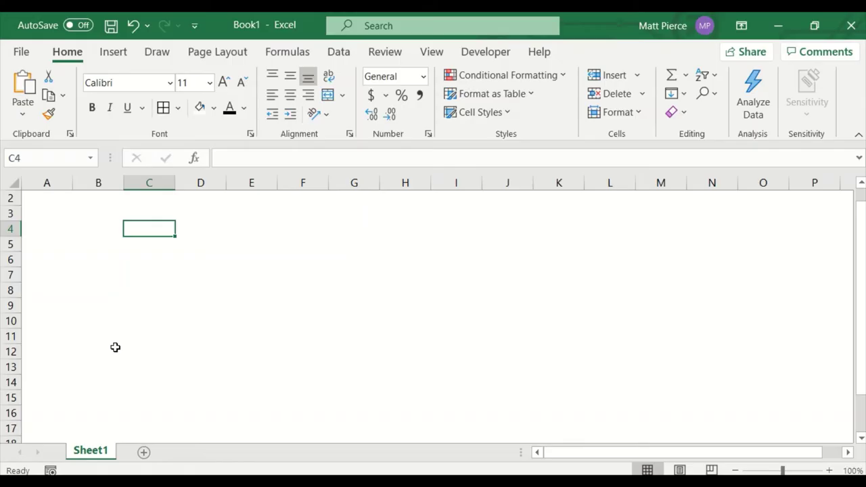
Step: Enter 123 in C4 and abc in C5, reselecting each cell to check it
type("123")
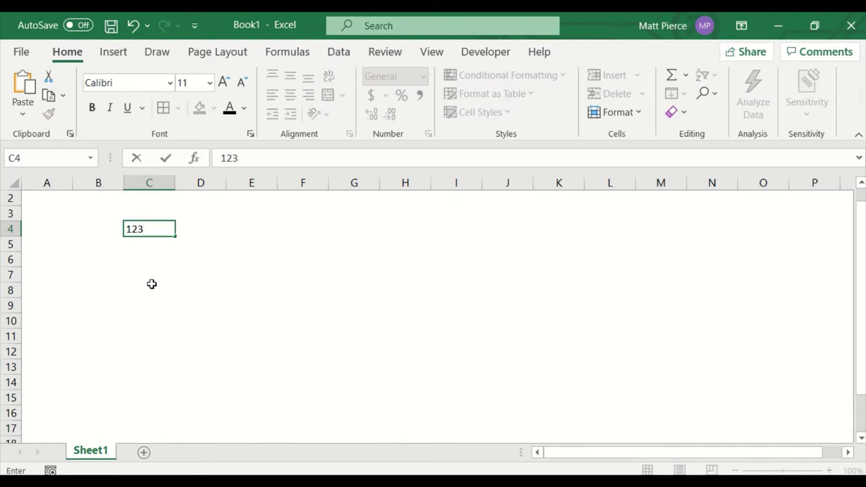
key("Tab")
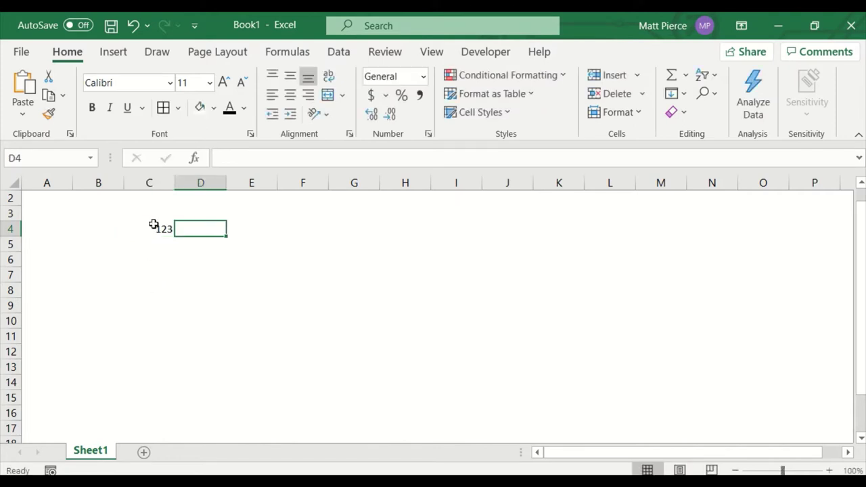
left_click(149, 227)
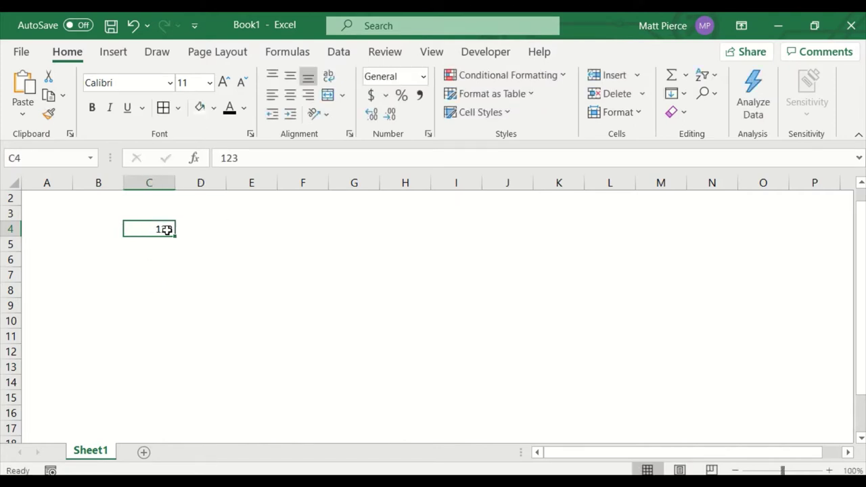
left_click(159, 246)
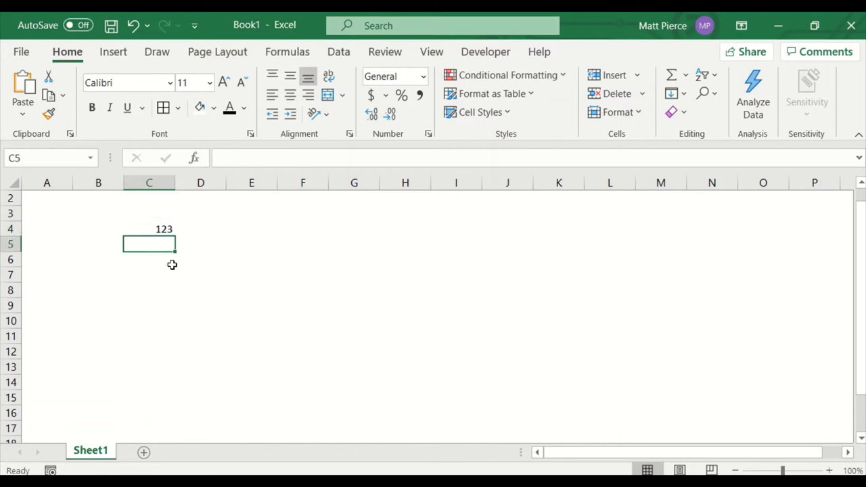
type("a")
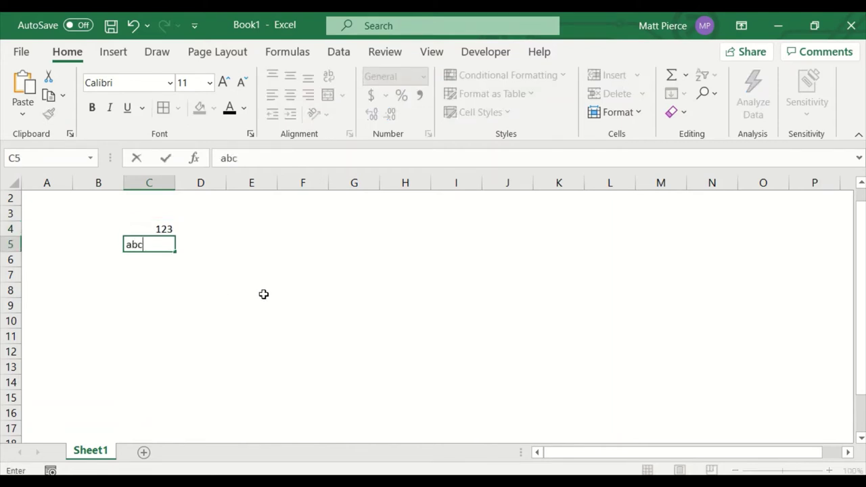
type("bc")
key("Tab")
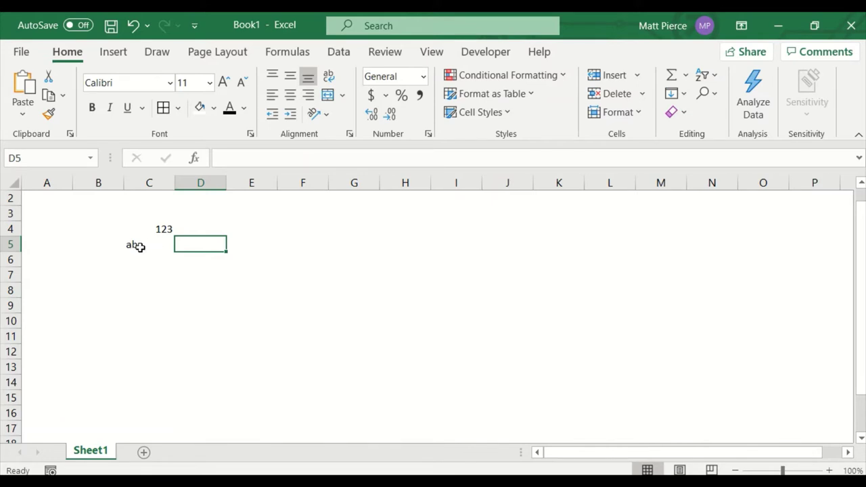
left_click(137, 247)
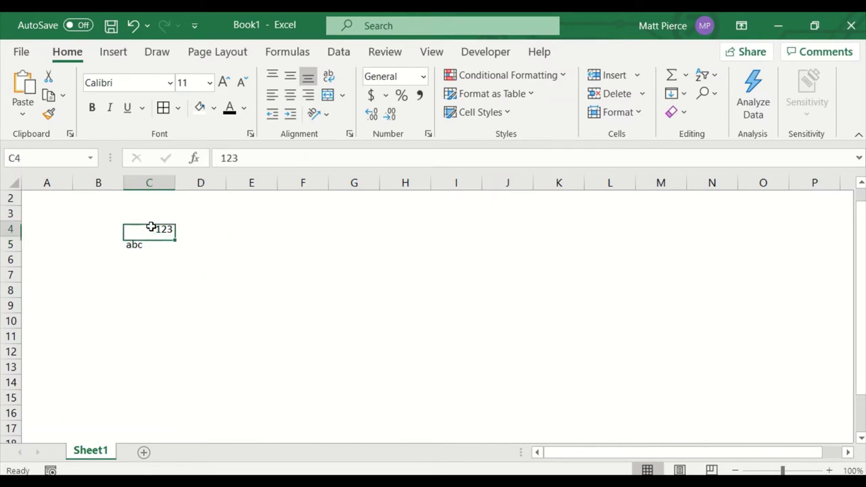
Step: Try left, centre and right alignment on C4:C5, then turn right alignment off
left_click_drag(151, 226, 153, 241)
key("ctrl+c")
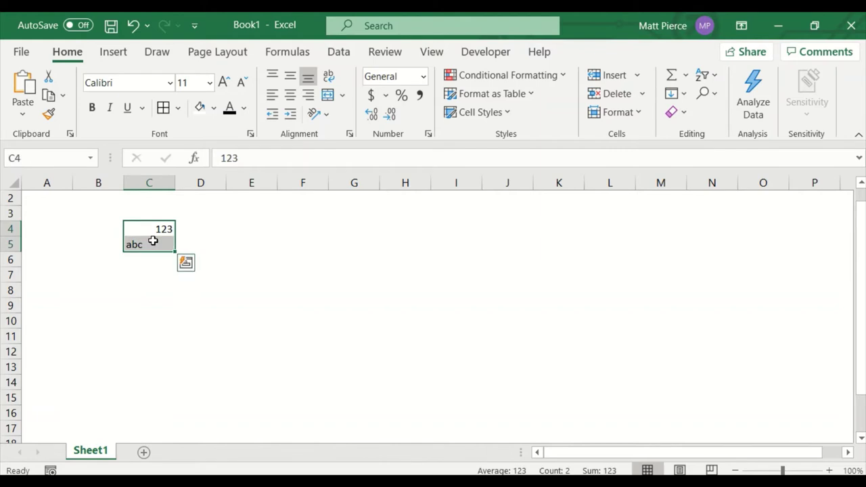
left_click(271, 102)
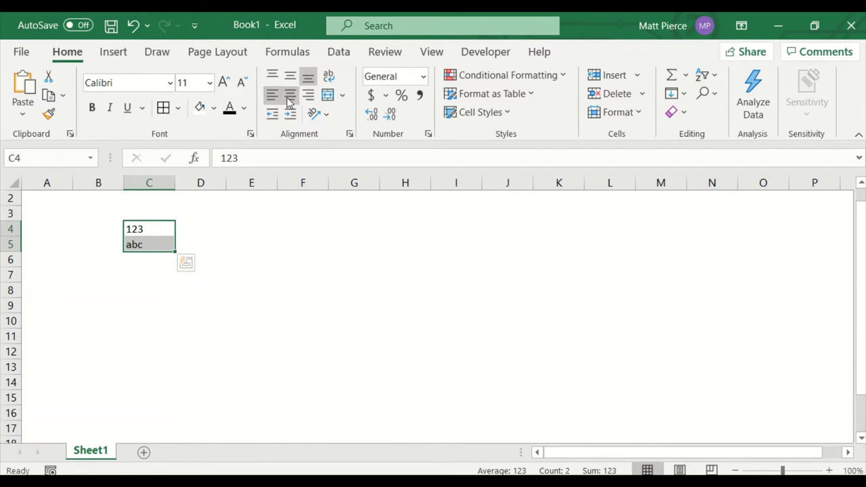
left_click(291, 98)
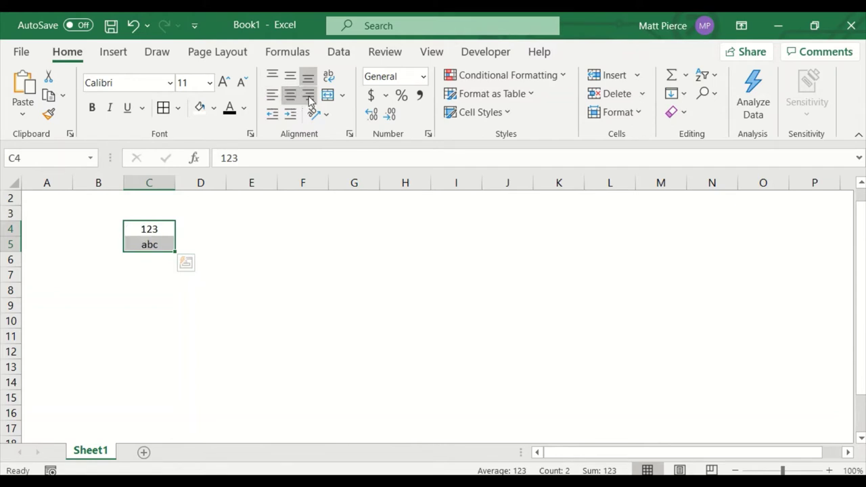
left_click(308, 97)
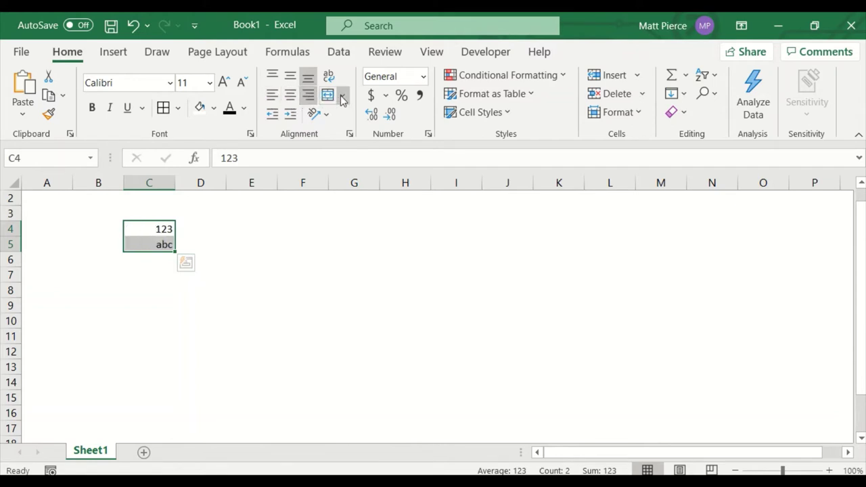
left_click(343, 96)
left_click(342, 97)
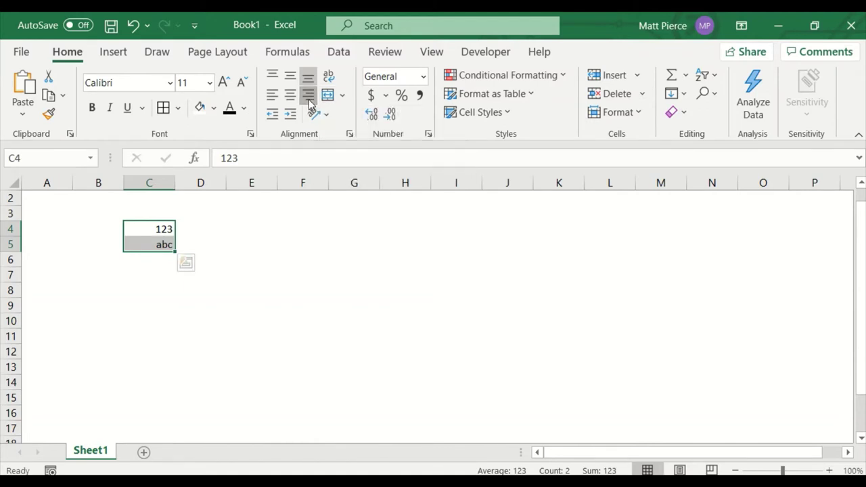
left_click(309, 99)
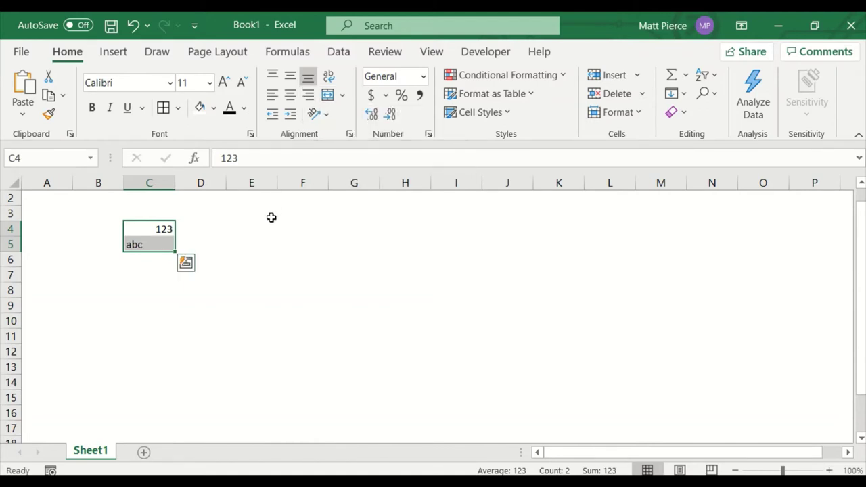
left_click(255, 263)
left_click(141, 234)
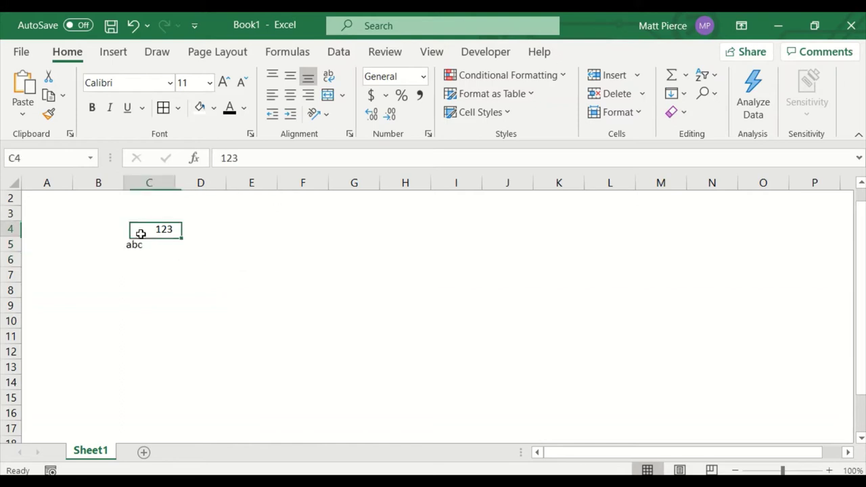
key("ctrl+v")
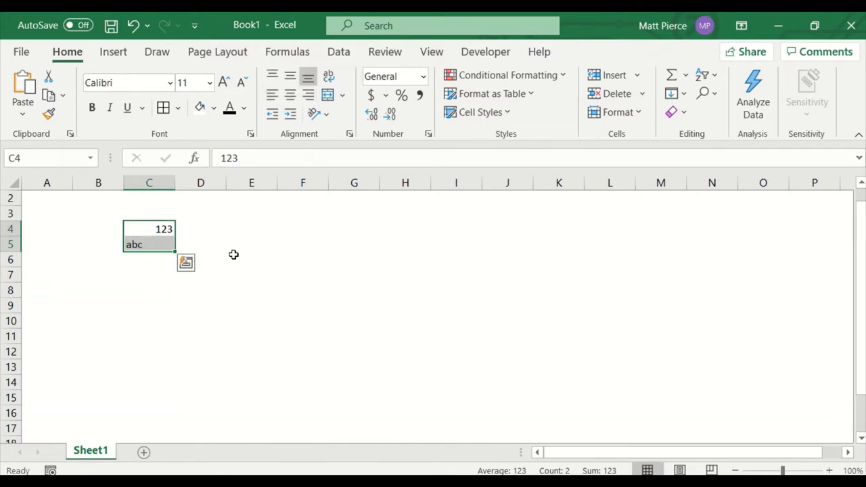
Step: Centre 123 and abc in C4:C5 horizontally and vertically, and enlarge column C and row 4
left_click_drag(9, 228, 9, 276)
left_click_drag(160, 263, 159, 314)
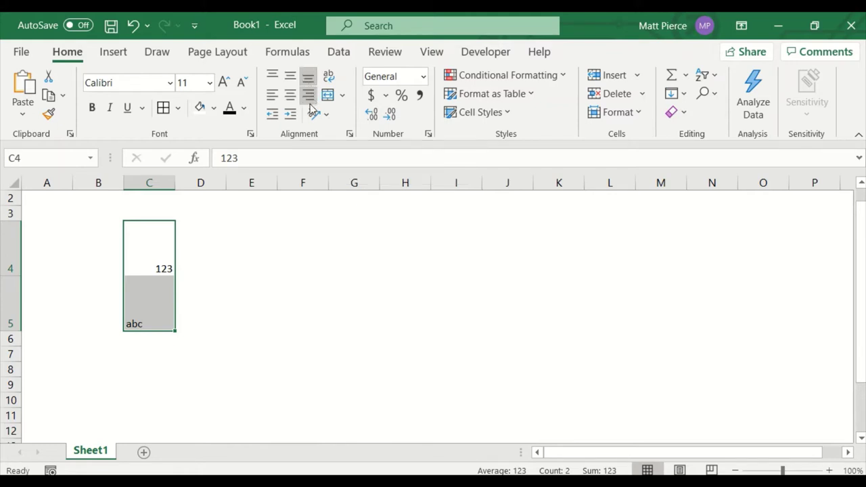
left_click(290, 76)
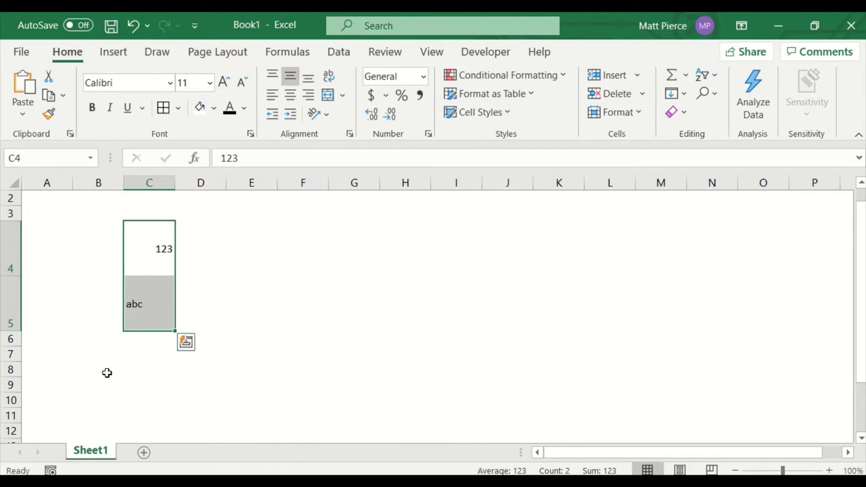
left_click(272, 75)
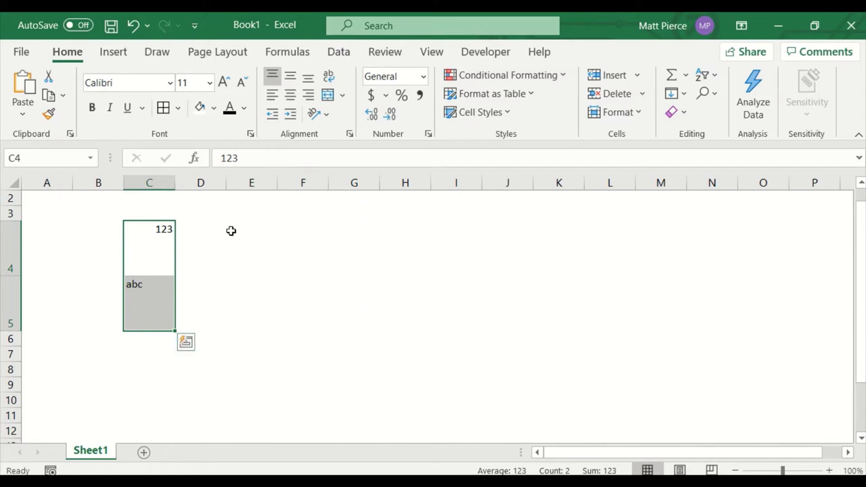
left_click(290, 94)
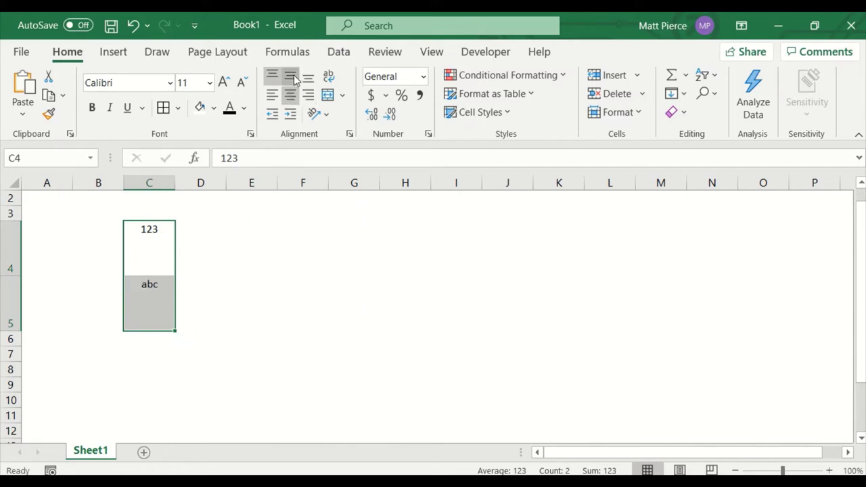
left_click(289, 76)
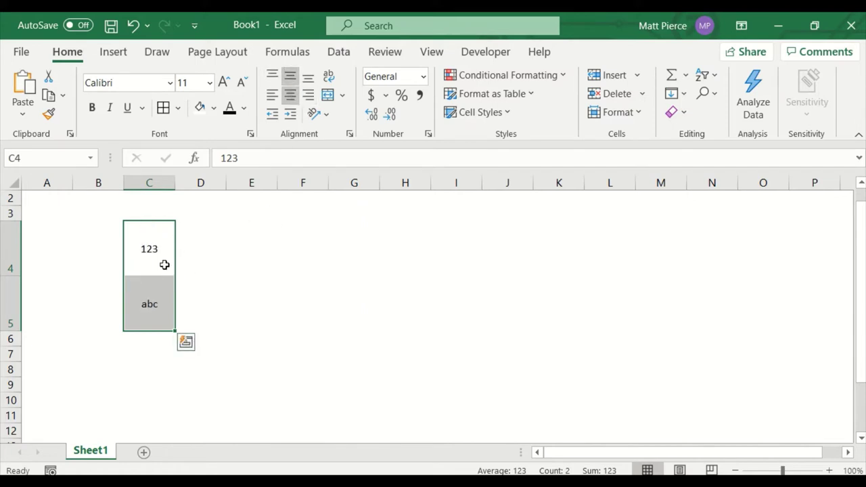
left_click_drag(175, 183, 276, 184)
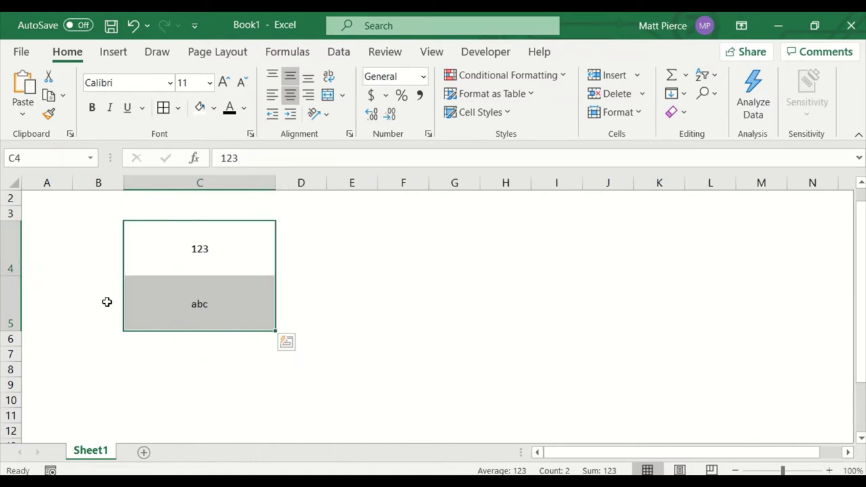
left_click_drag(14, 274, 14, 306)
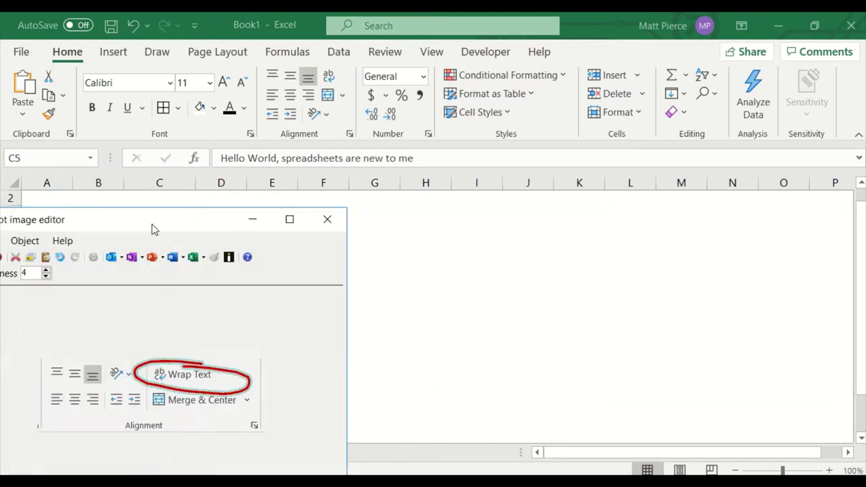
Step: Move the reference screenshot window to the right, clear of the worksheet
left_click_drag(153, 224, 579, 193)
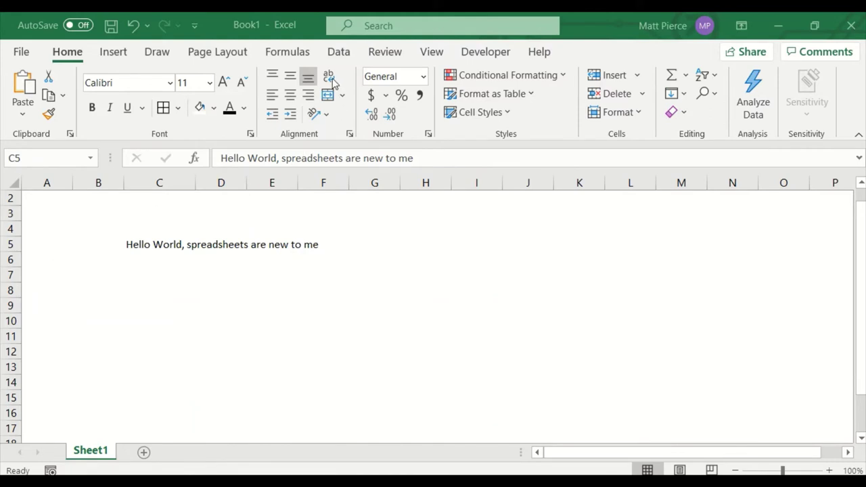
Step: Turn on Wrap Text for C5, size column C for two lines, and autofit row 5
left_click(157, 245)
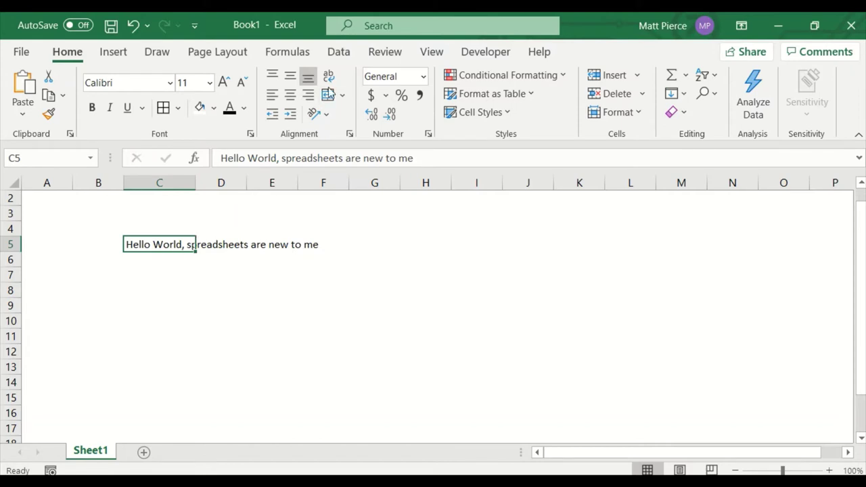
double_click(196, 183)
left_click_drag(325, 185, 269, 190)
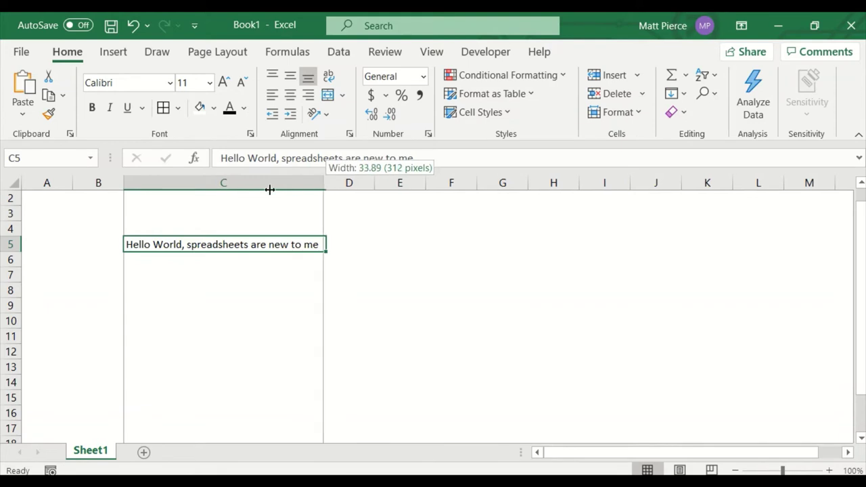
left_click_drag(212, 200, 201, 203)
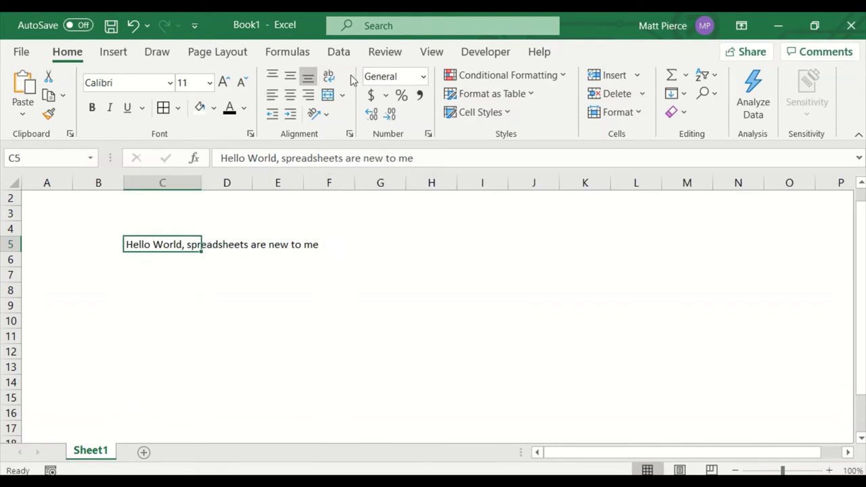
left_click(330, 77)
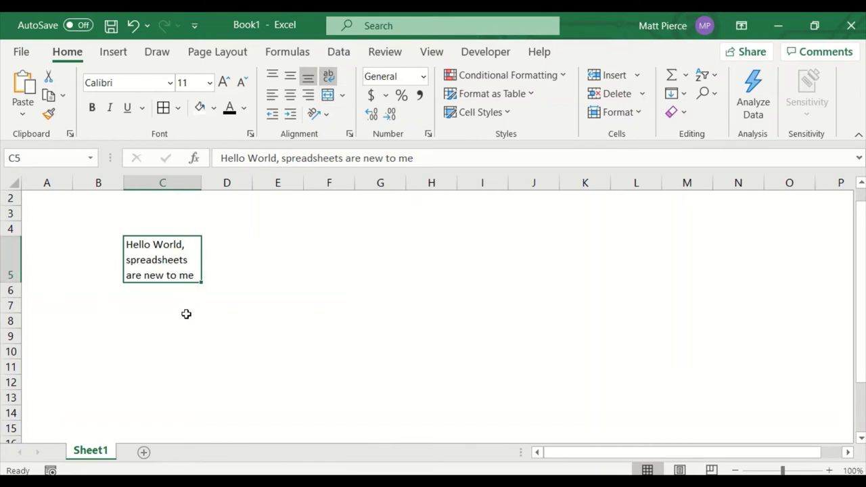
left_click_drag(203, 183, 263, 183)
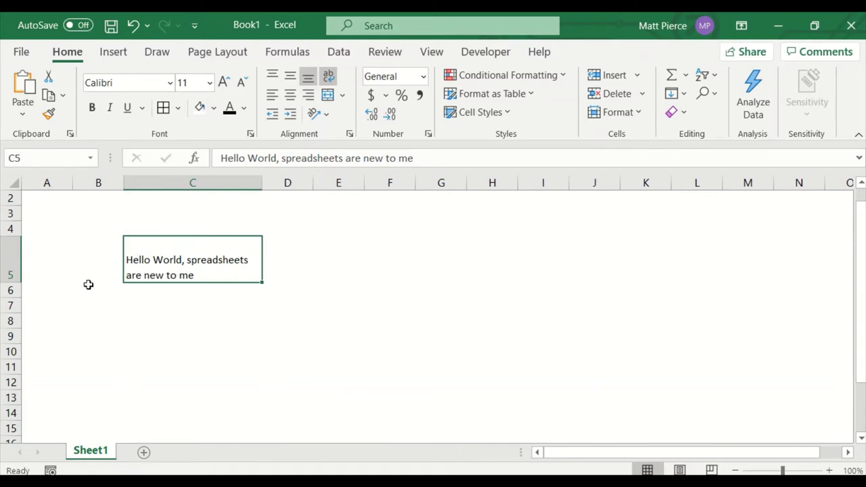
double_click(14, 281)
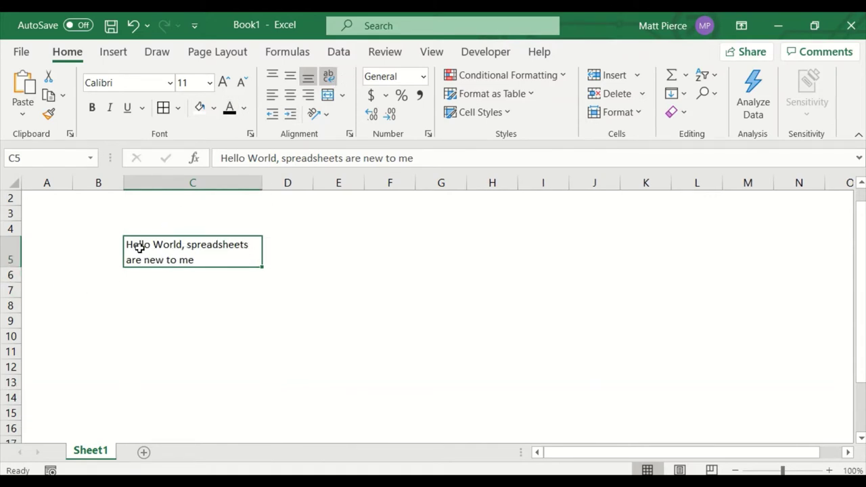
Step: Split C5's sentence onto three lines with manual line breaks, then widen column C
double_click(189, 245)
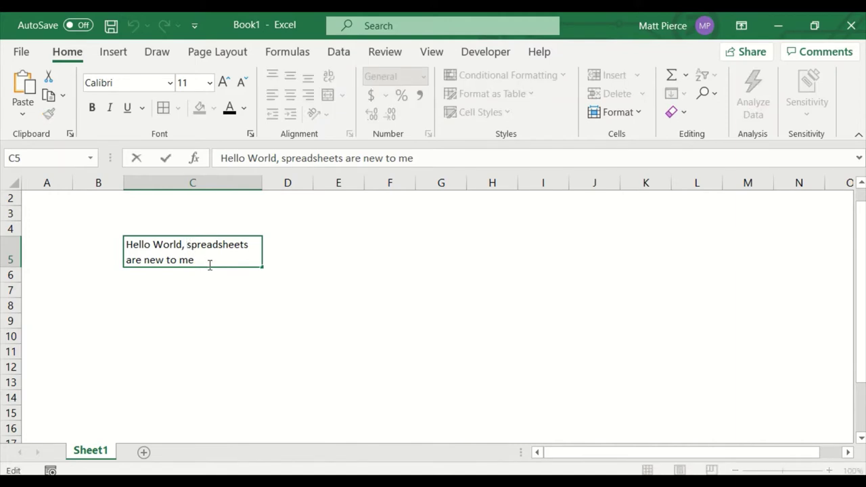
key("alt+Return")
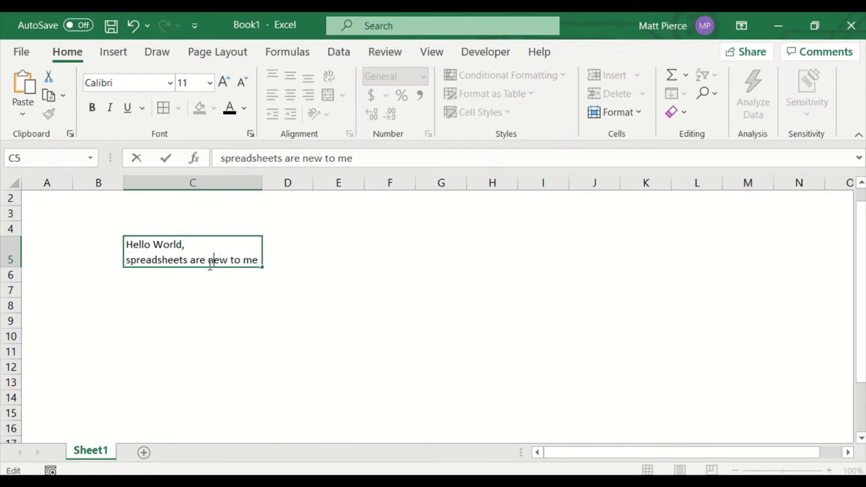
key("alt+Return")
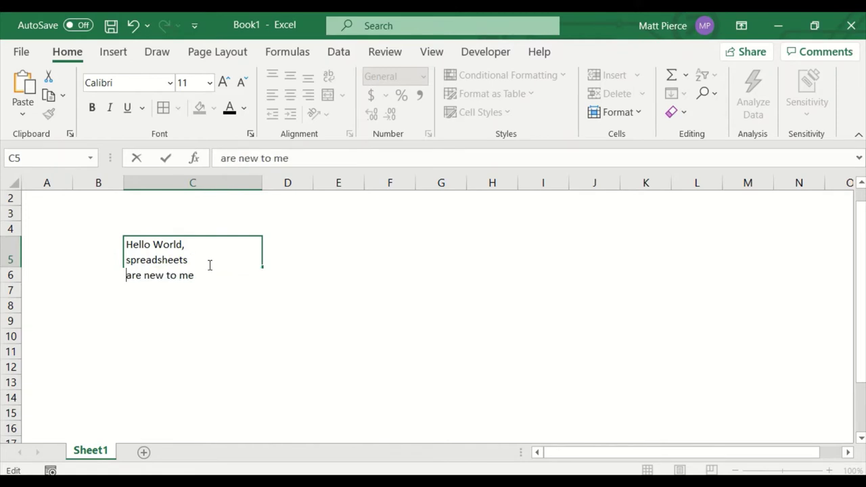
key("Return")
left_click(210, 264)
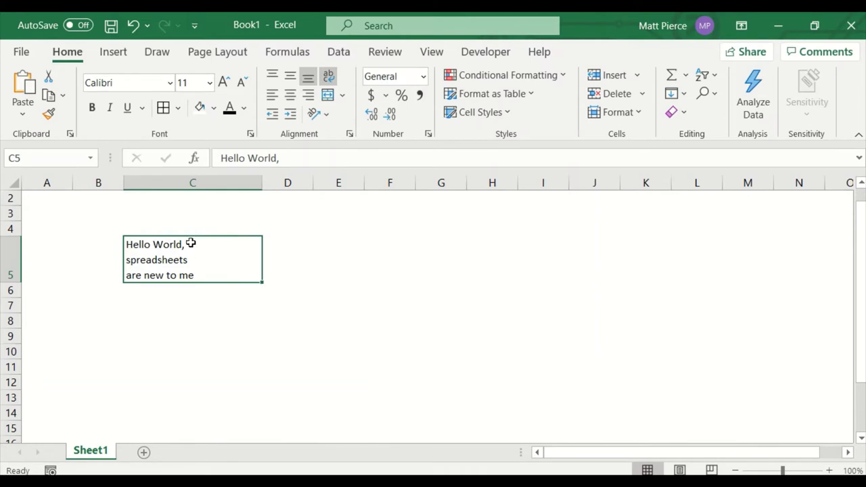
left_click_drag(262, 185, 326, 184)
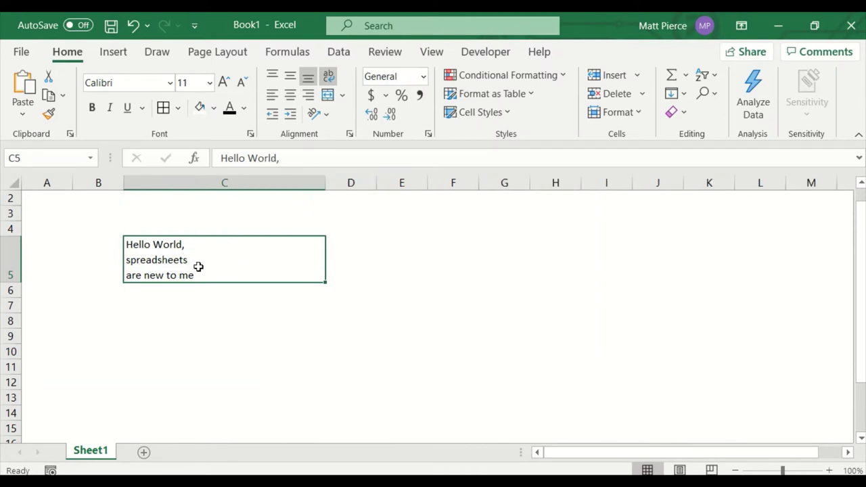
Step: Rejoin 'Hello World,' and 'spreadsheets' onto one line in C5
double_click(203, 256)
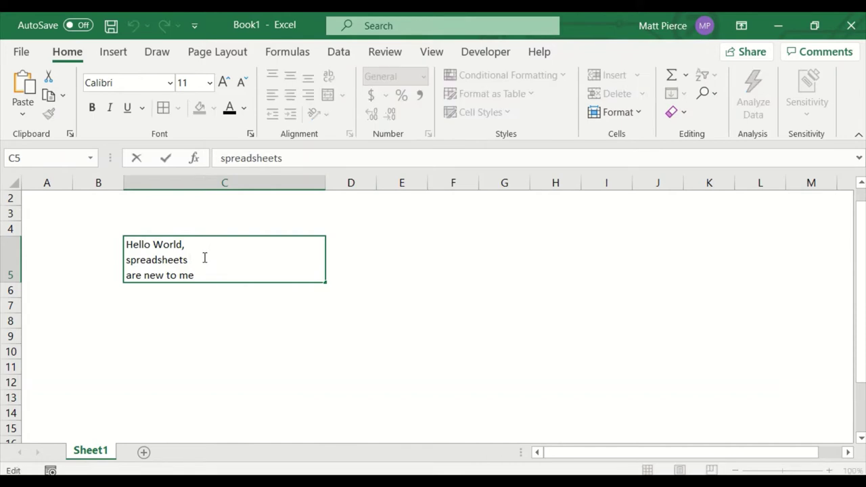
key("Up")
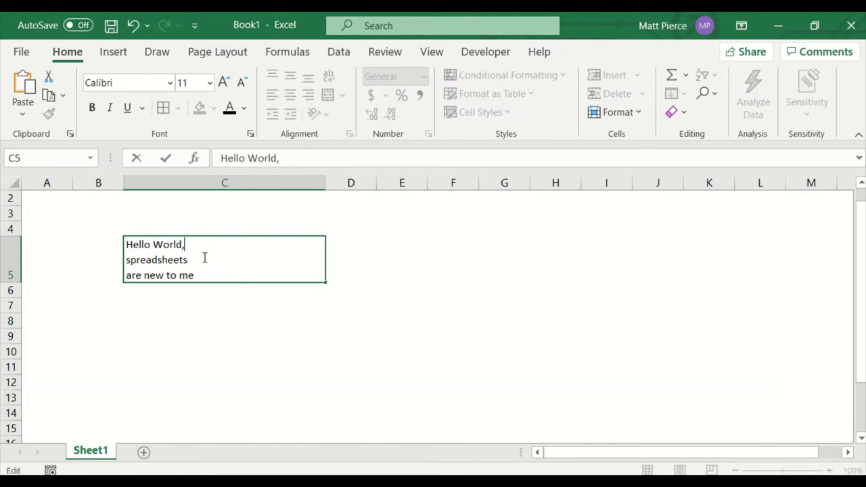
key("Delete")
key("Delete")
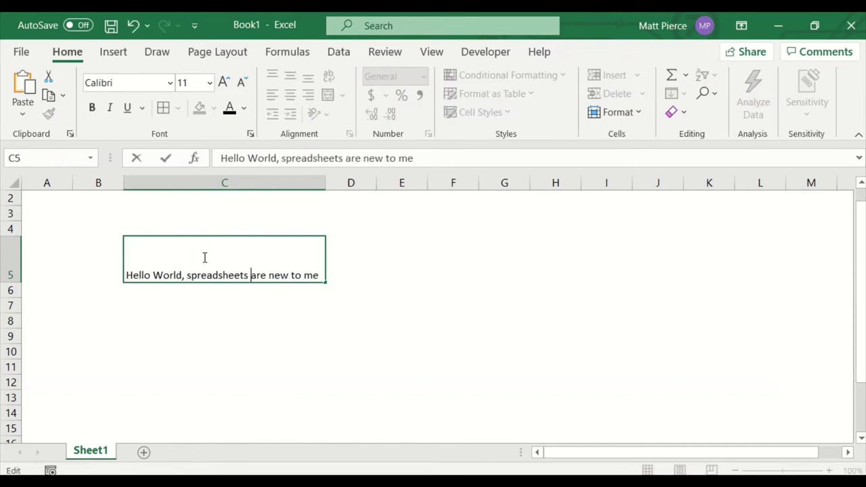
left_click(504, 291)
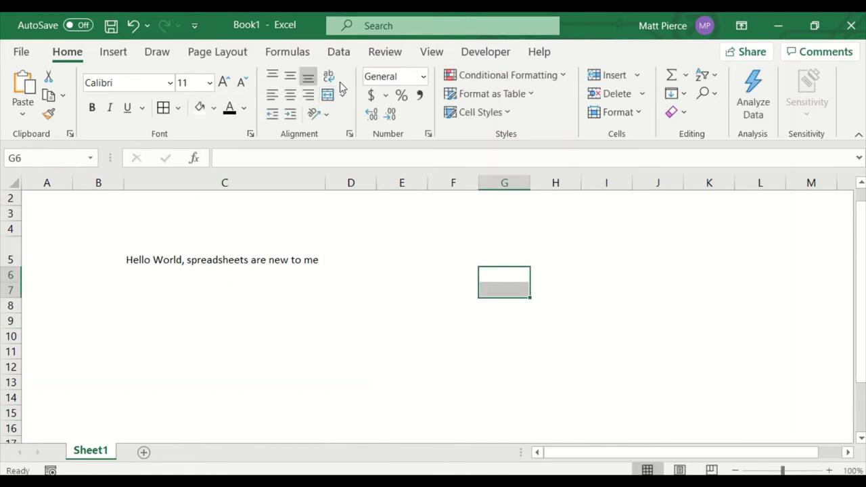
Step: Narrow column C in stages so the sentence rewraps, autofitting row 5 each time
left_click(10, 254)
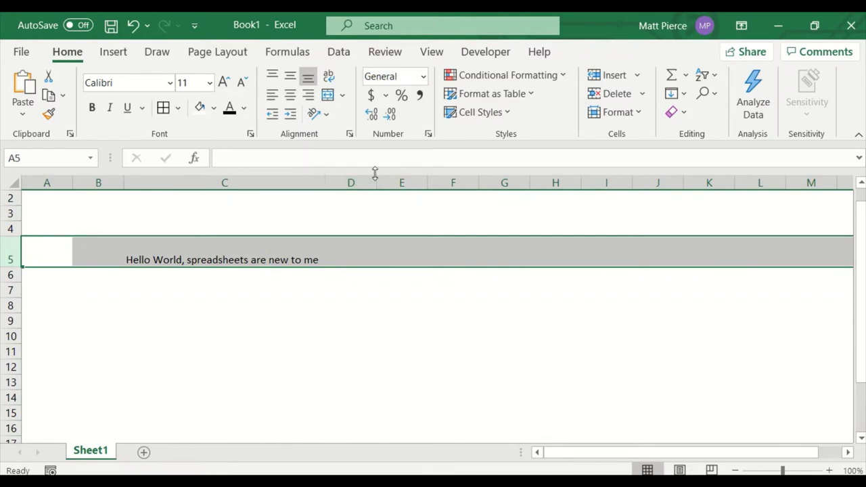
left_click_drag(325, 188, 354, 188)
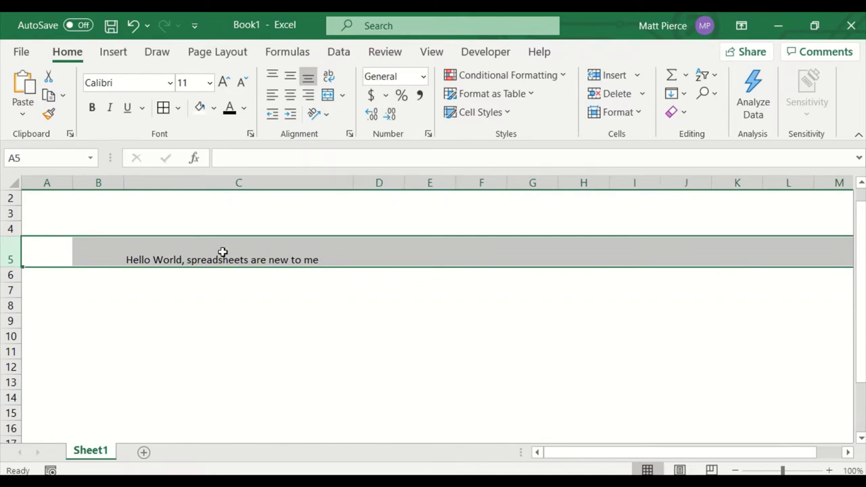
double_click(19, 267)
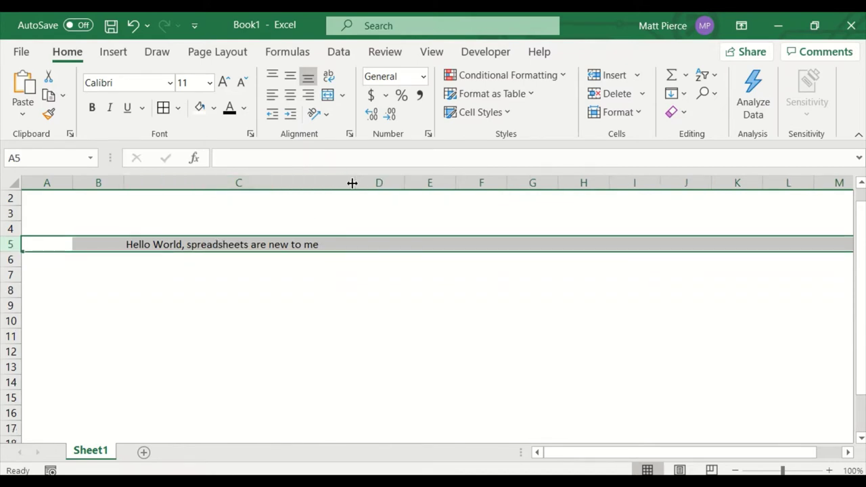
left_click_drag(352, 183, 258, 194)
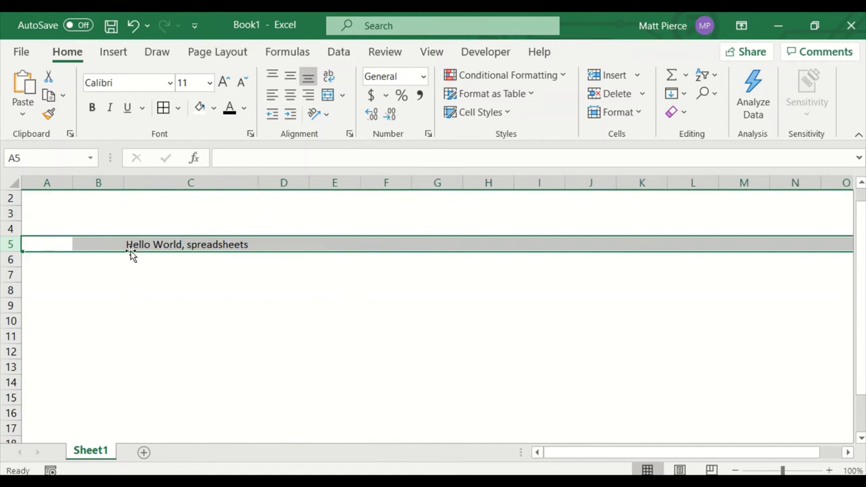
double_click(13, 252)
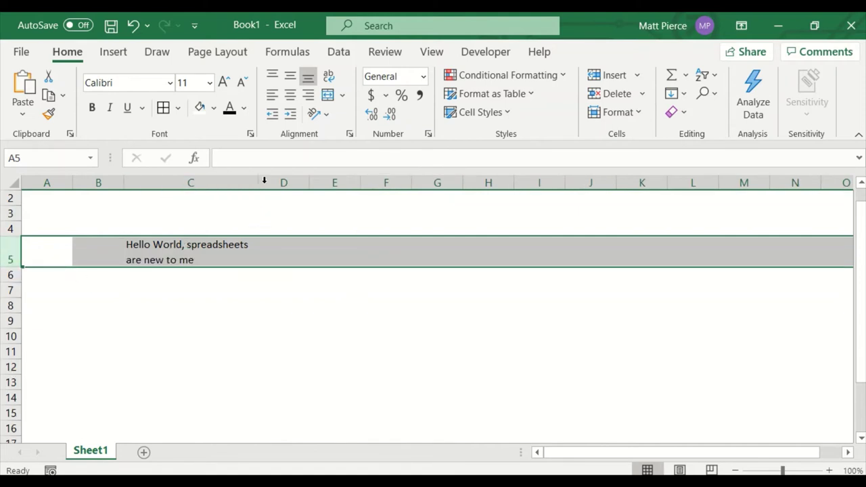
left_click_drag(257, 184, 217, 199)
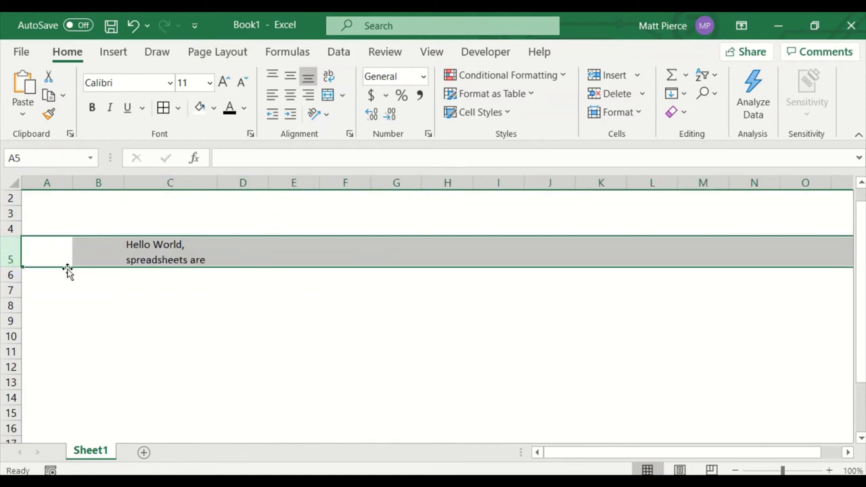
double_click(12, 269)
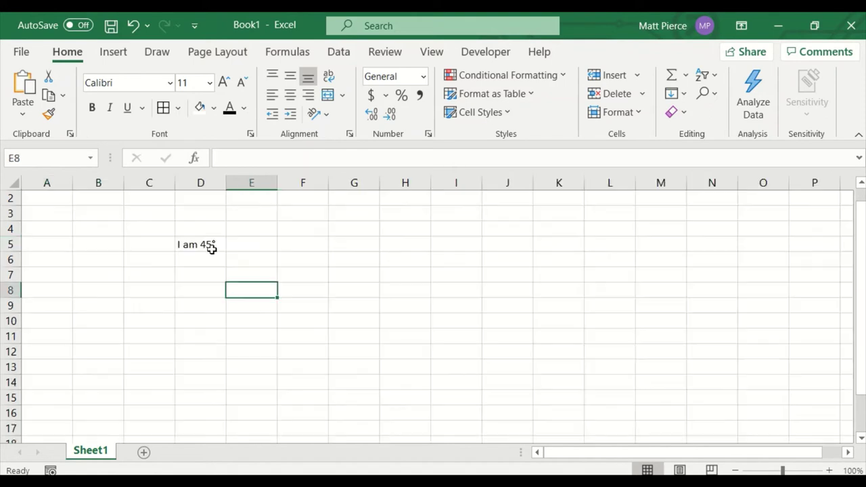
Step: Slant D5's 'I am 45°' text counterclockwise, then clockwise
left_click(209, 245)
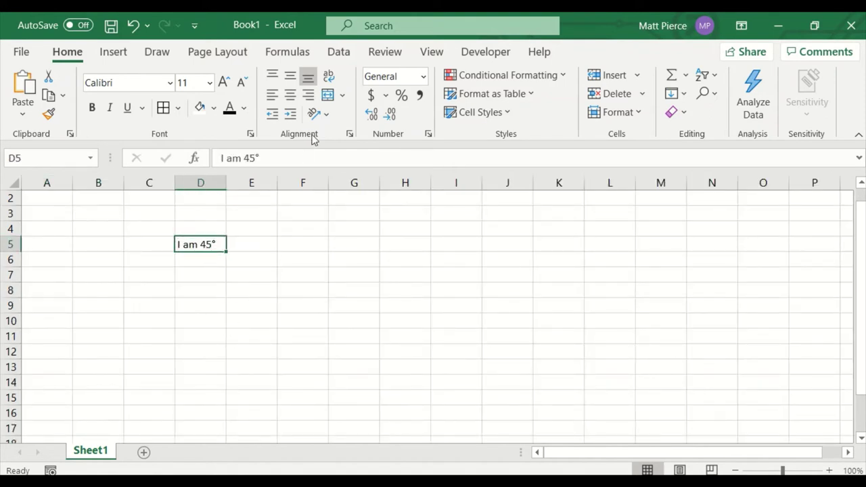
left_click(326, 115)
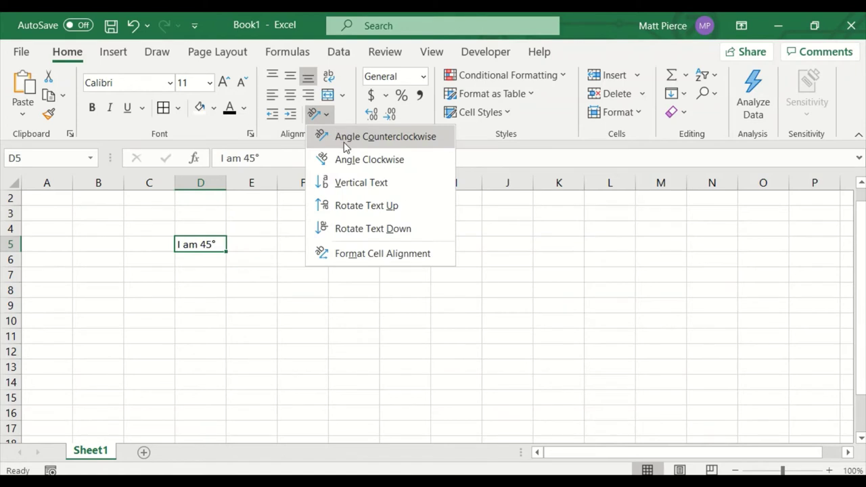
left_click(346, 139)
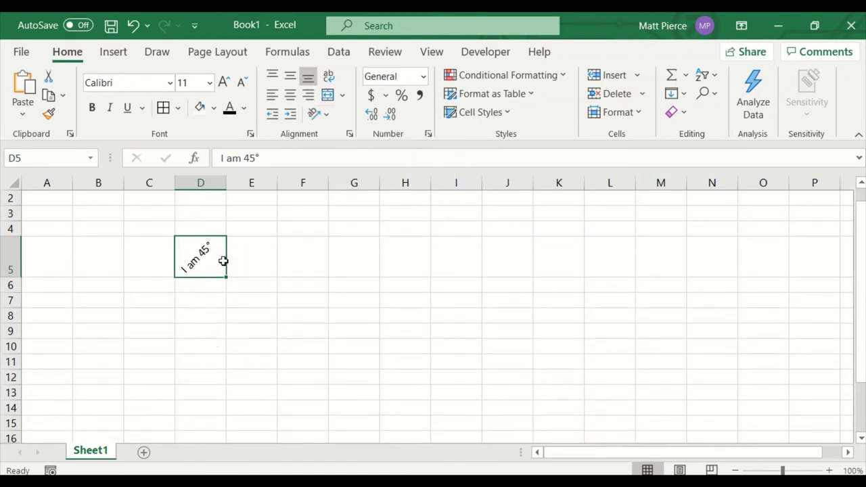
left_click(332, 118)
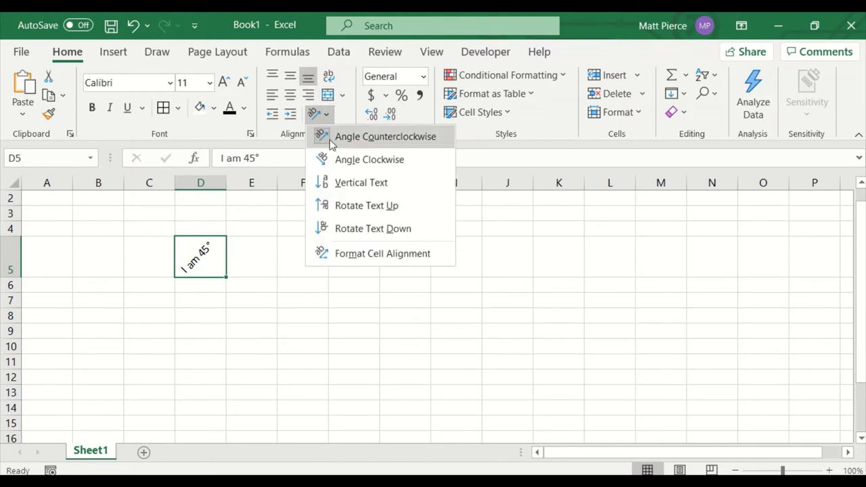
left_click(363, 164)
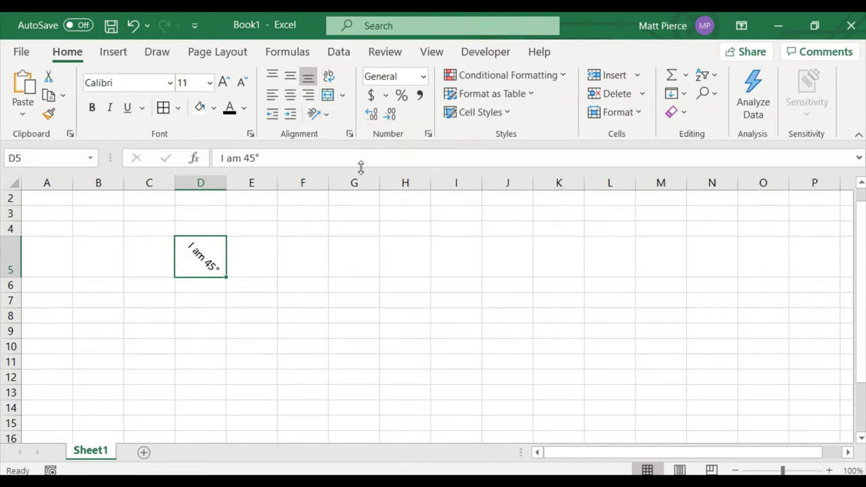
Step: Stack D5's text vertically, then rotate it to read upward
left_click(319, 114)
left_click(355, 190)
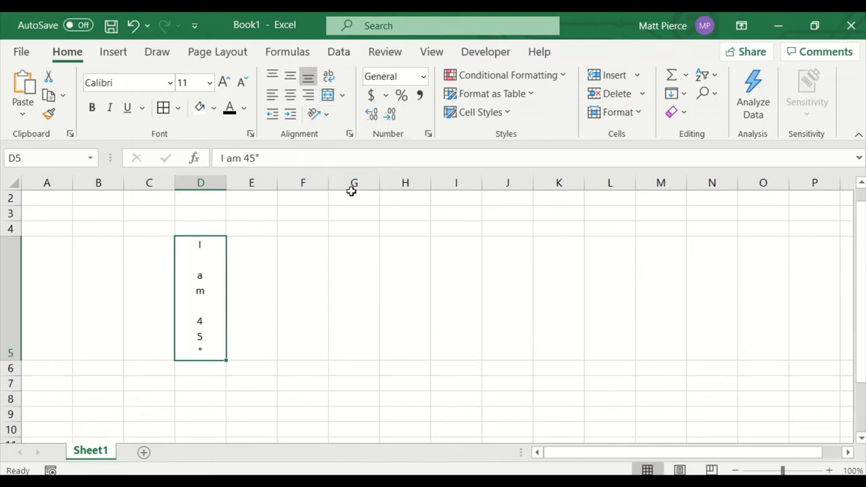
left_click(319, 114)
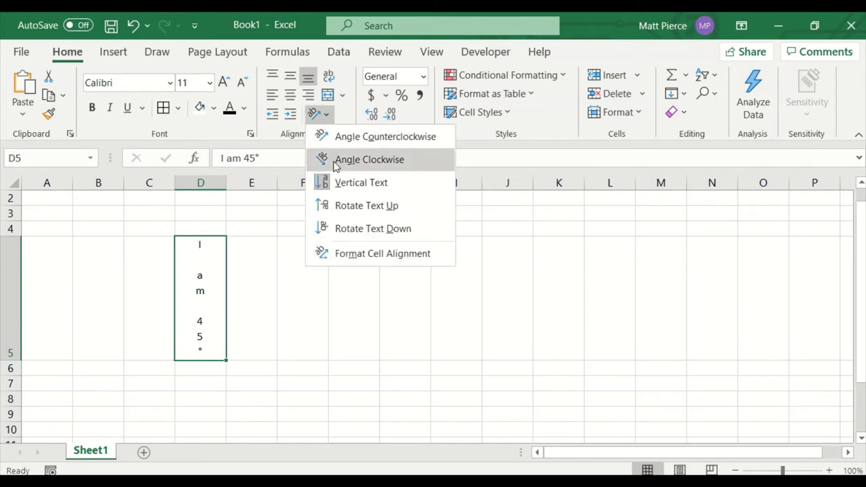
left_click(360, 206)
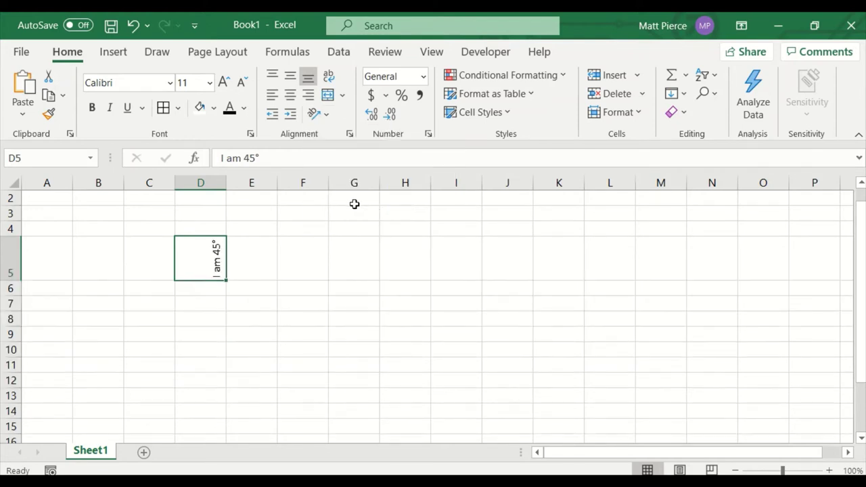
left_click(318, 114)
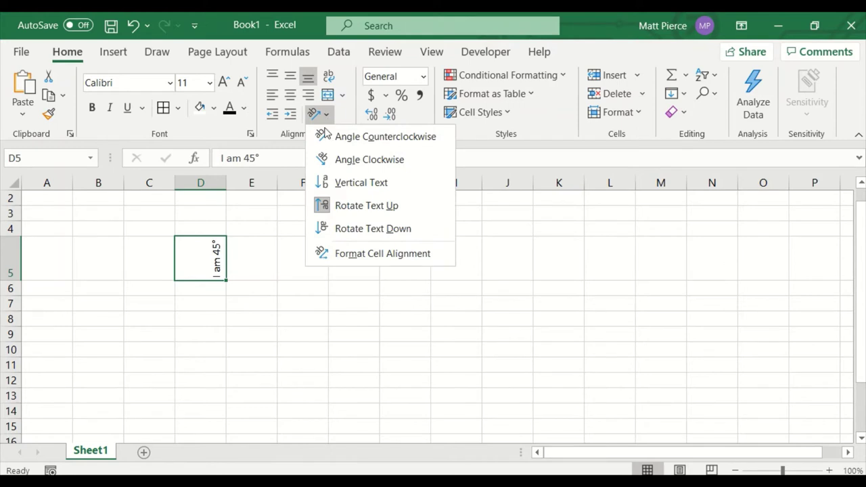
left_click(386, 256)
Step: Set D5's text orientation to -29 degrees in the alignment settings
left_click_drag(343, 84, 422, 81)
left_click_drag(647, 148, 682, 176)
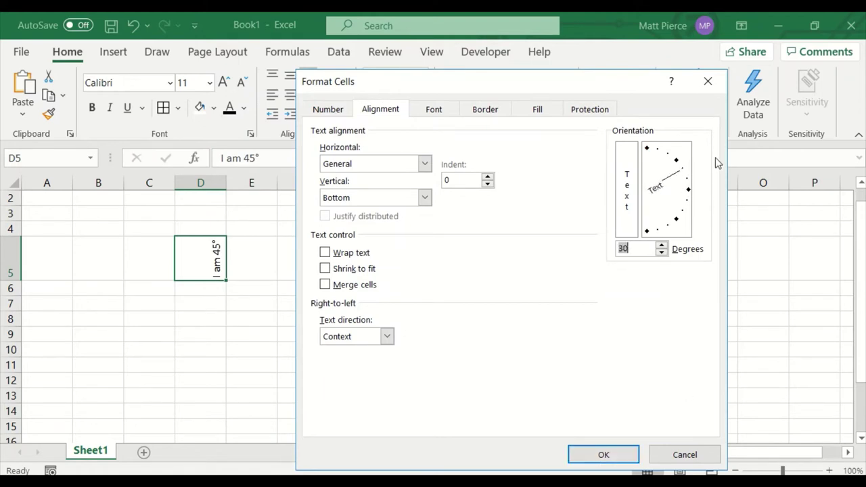
left_click_drag(676, 179, 683, 210)
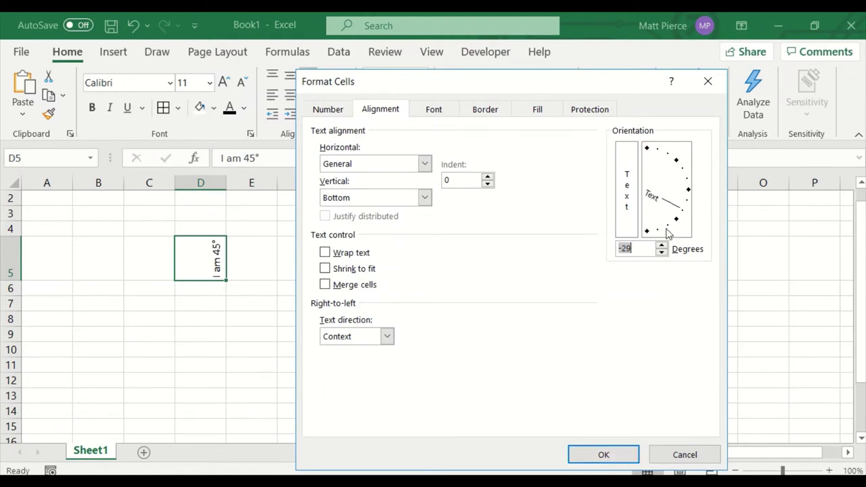
left_click(601, 461)
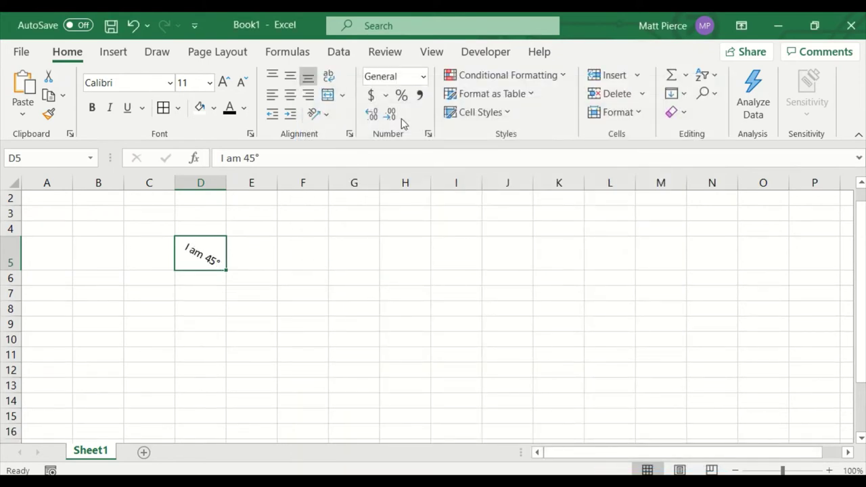
Step: Change D5's orientation to vertically stacked text
left_click(316, 114)
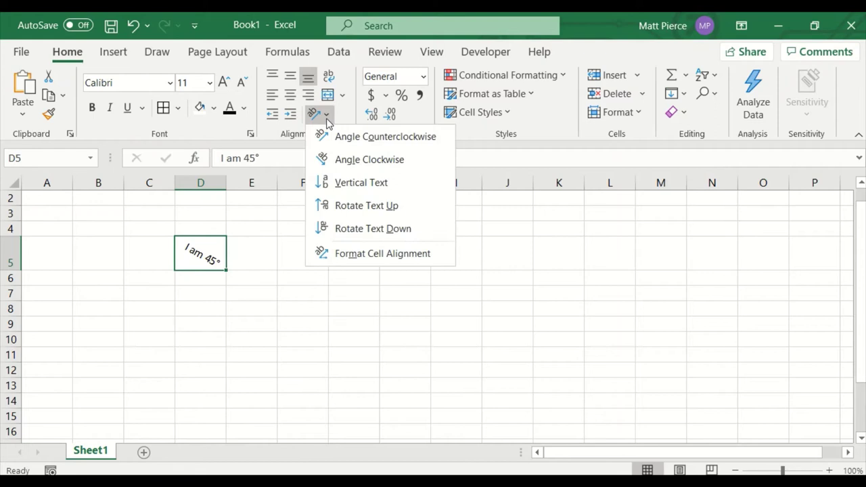
left_click(351, 255)
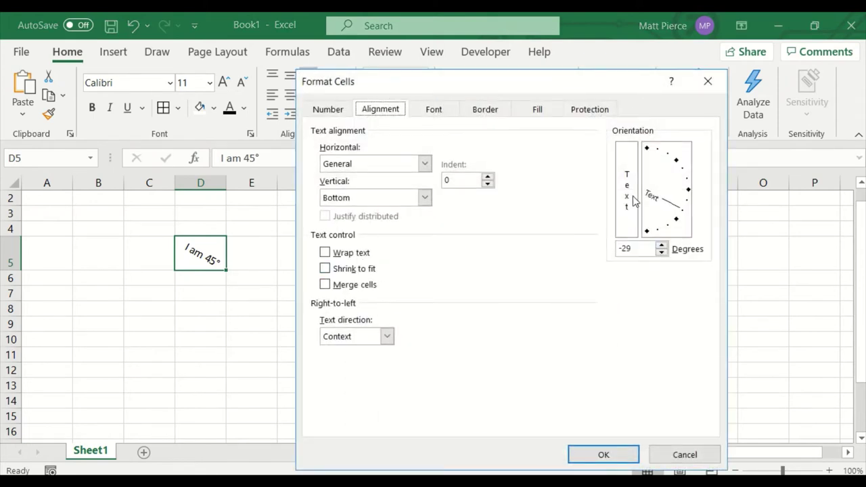
left_click(633, 201)
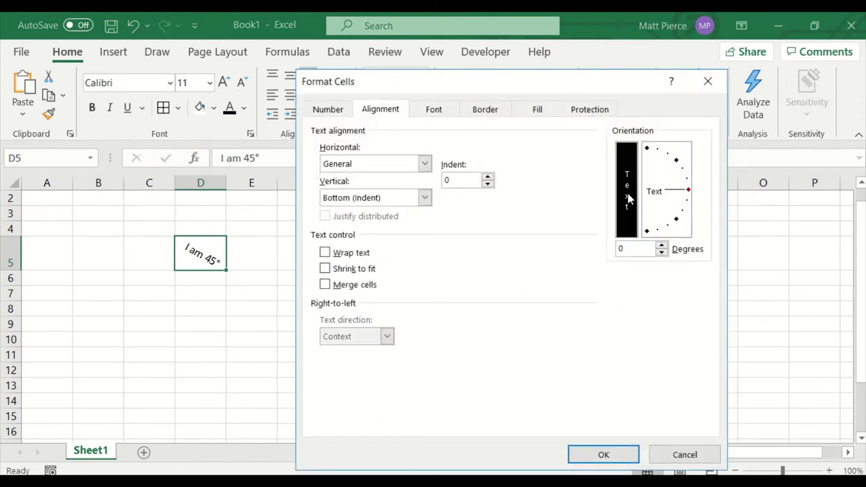
left_click(604, 455)
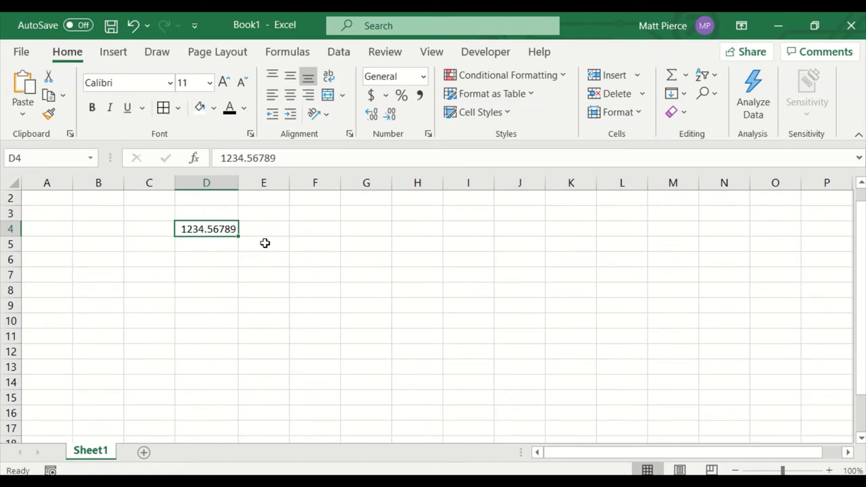
Step: Format D4 as dollar accounting, switch to Chinese yen and back to US dollars, then percentage
left_click(372, 98)
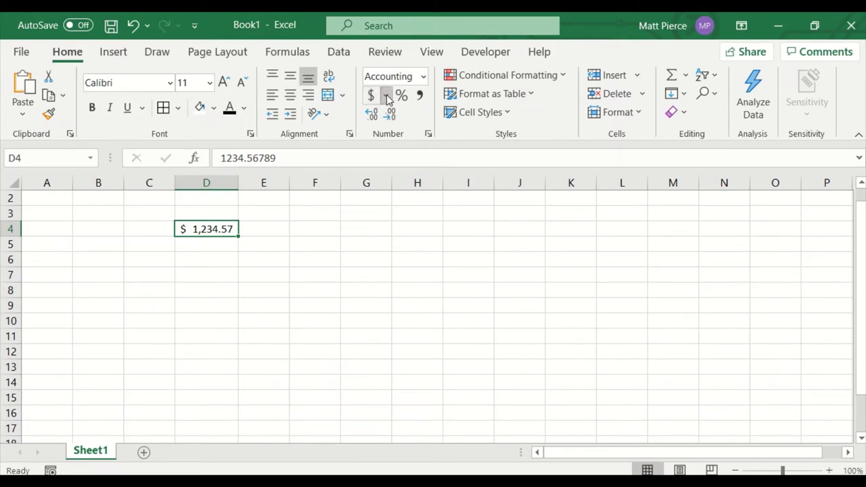
left_click(386, 97)
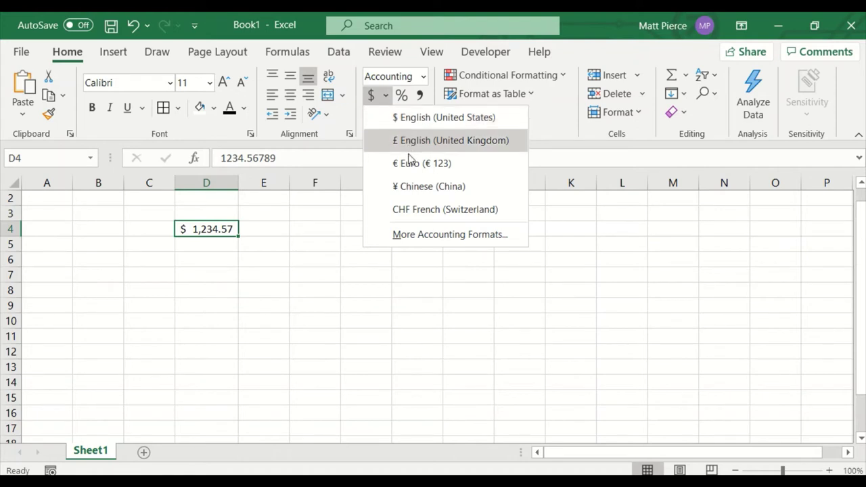
left_click(412, 188)
left_click(386, 97)
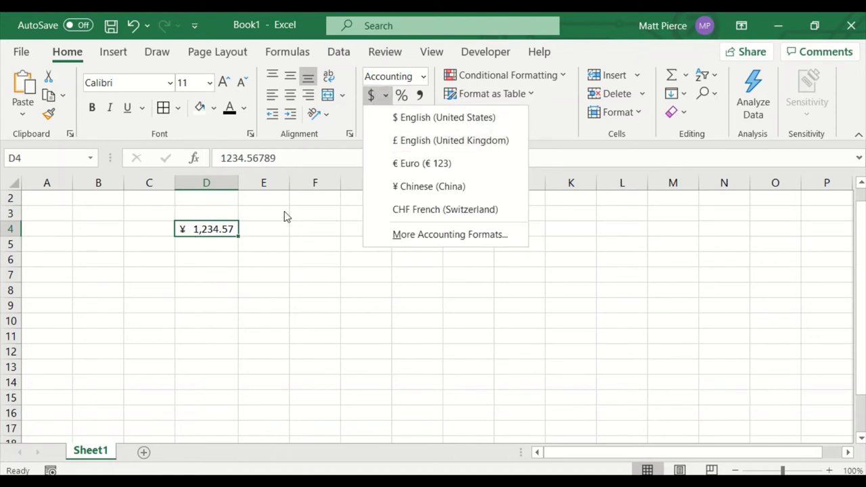
left_click(416, 120)
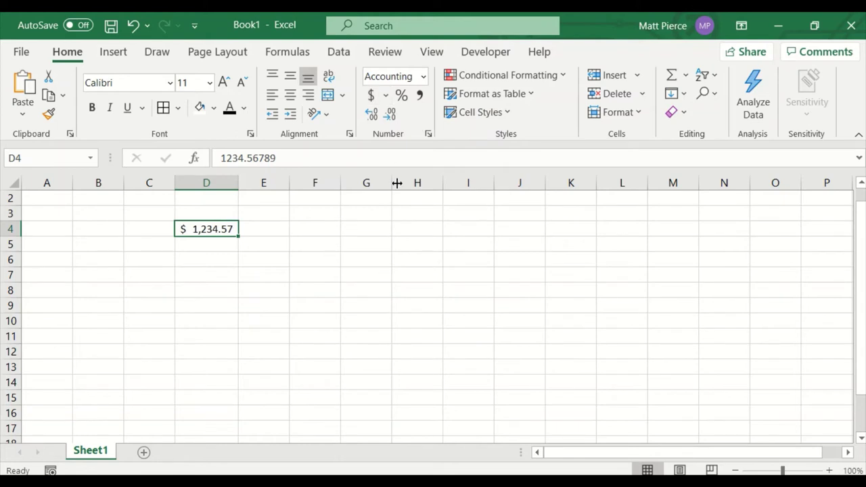
left_click(402, 98)
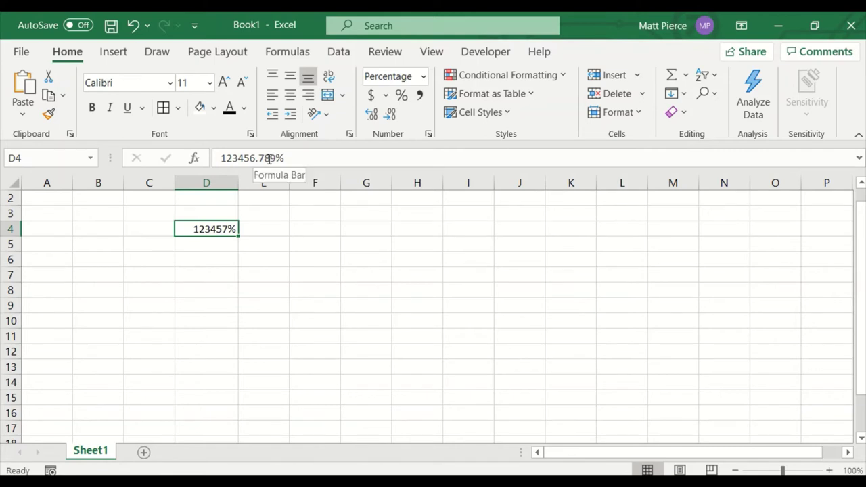
Step: Apply Comma Style to D4 so it reads 1,234.57
left_click(420, 96)
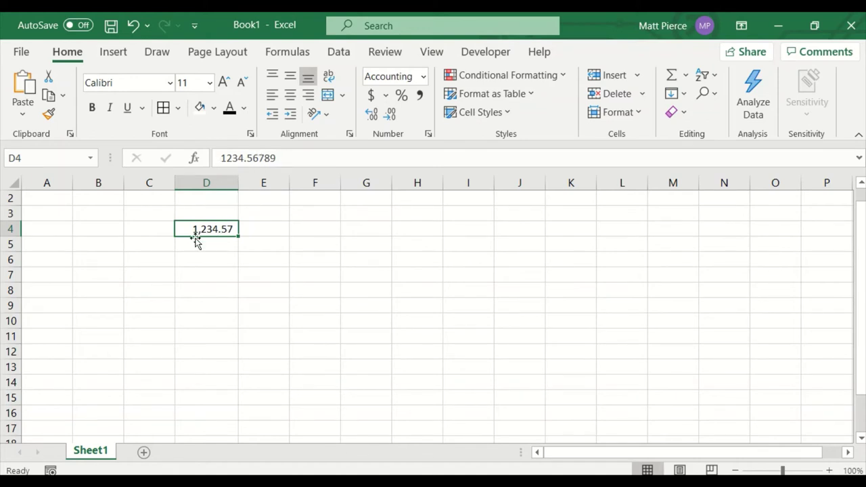
Step: Widen column D and add decimal places to D4, then drop one so it fits
left_click_drag(240, 186, 247, 186)
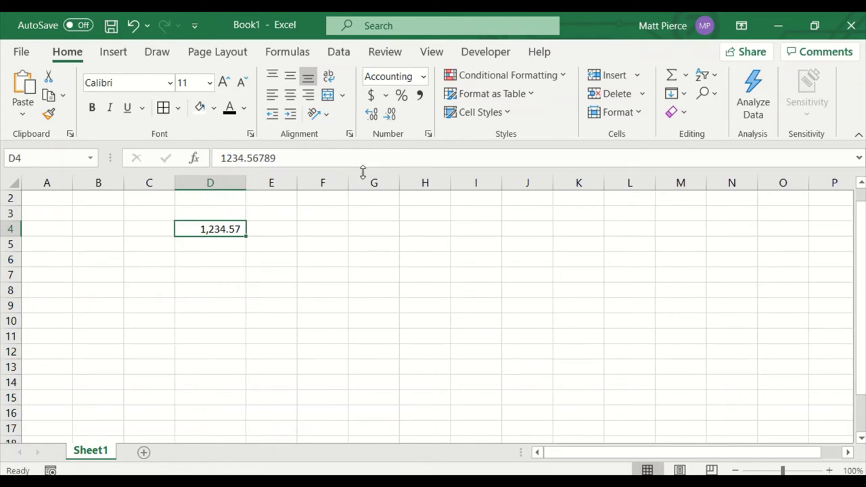
left_click(372, 120)
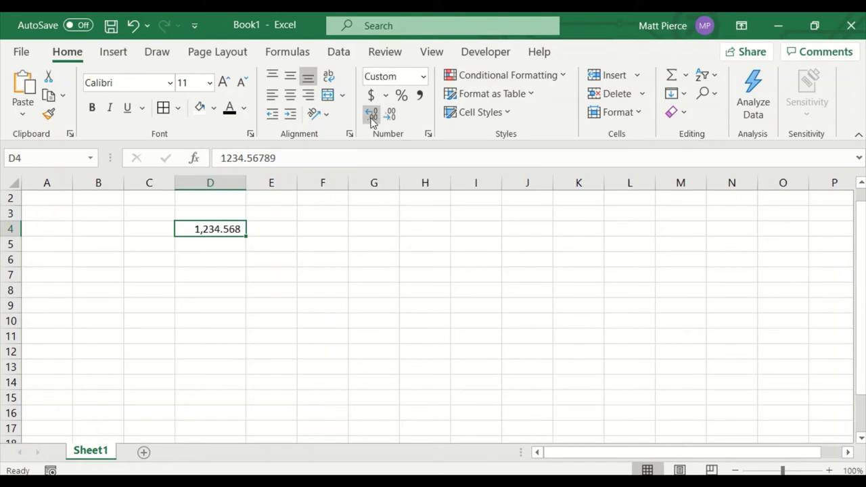
left_click(372, 119)
left_click(372, 119)
left_click_drag(247, 190, 258, 190)
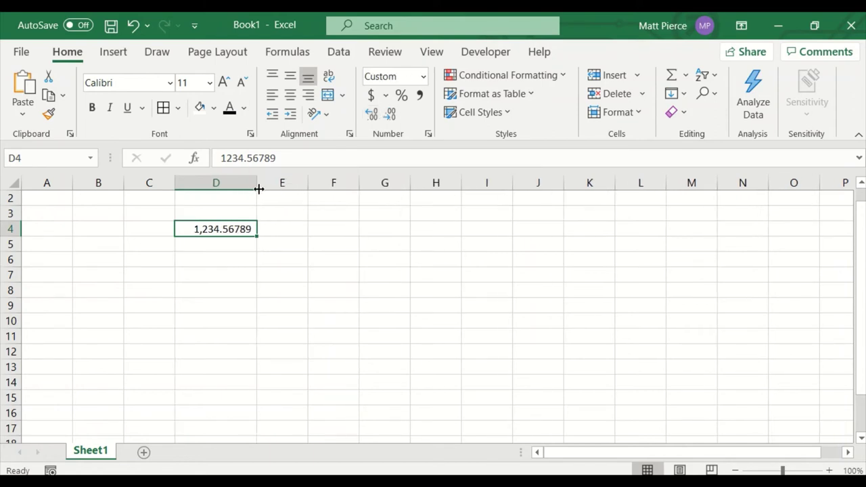
left_click(372, 113)
left_click(371, 114)
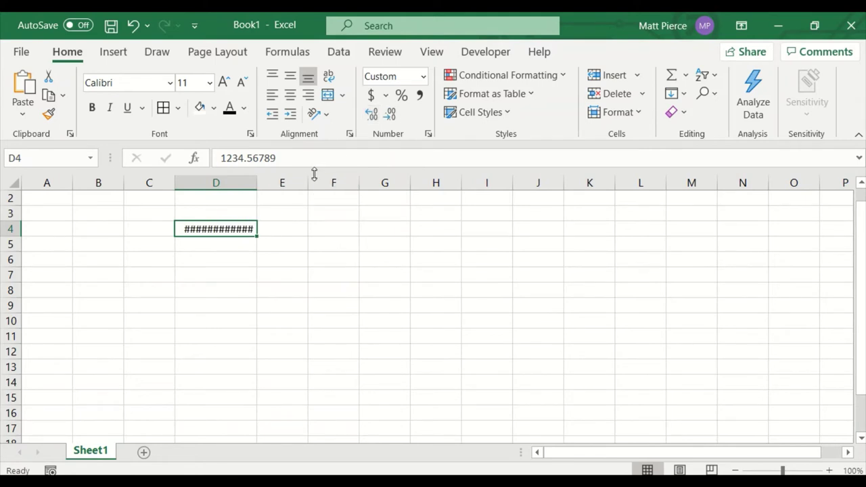
left_click(392, 115)
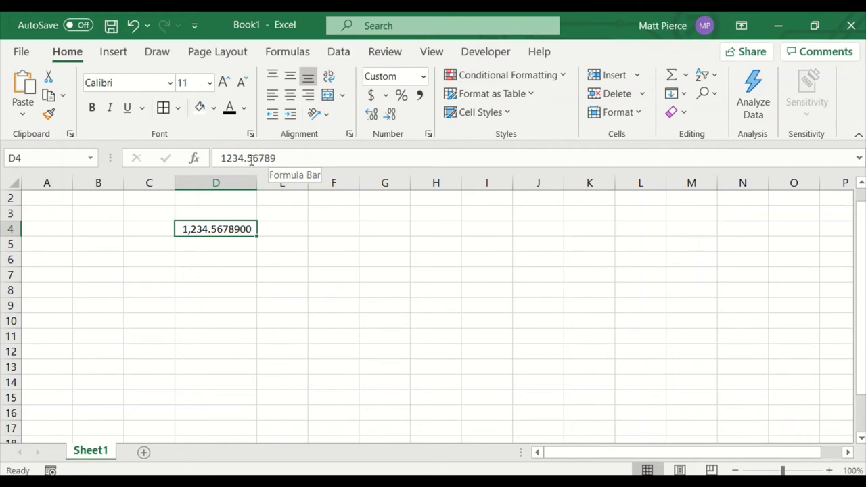
Step: Reduce D4 to one decimal place, then raise it back to show 1,234.5679
left_click(373, 115)
left_click(392, 119)
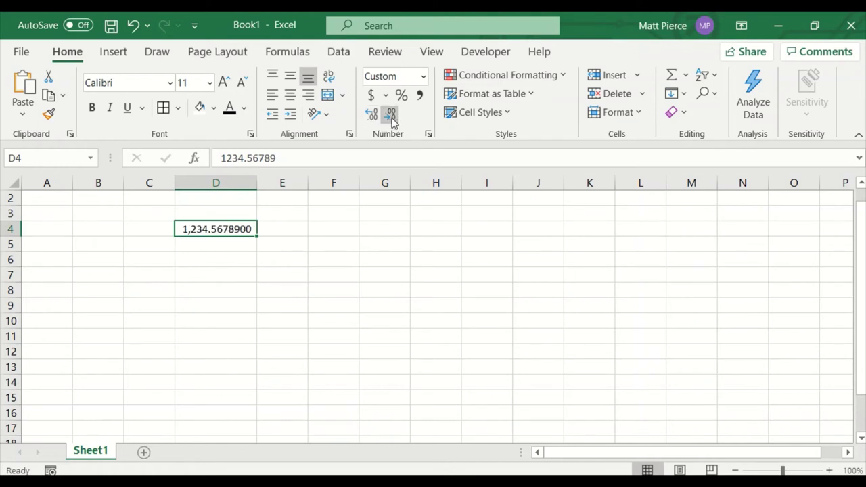
left_click(392, 119)
left_click(392, 119)
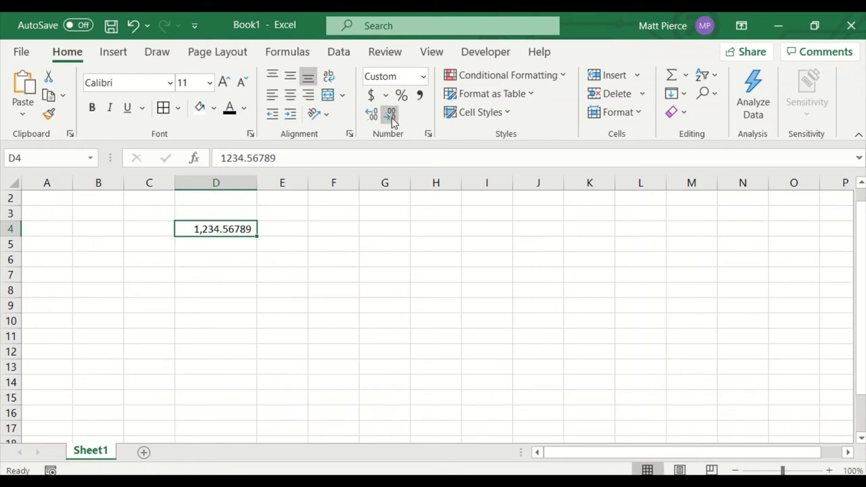
left_click(392, 117)
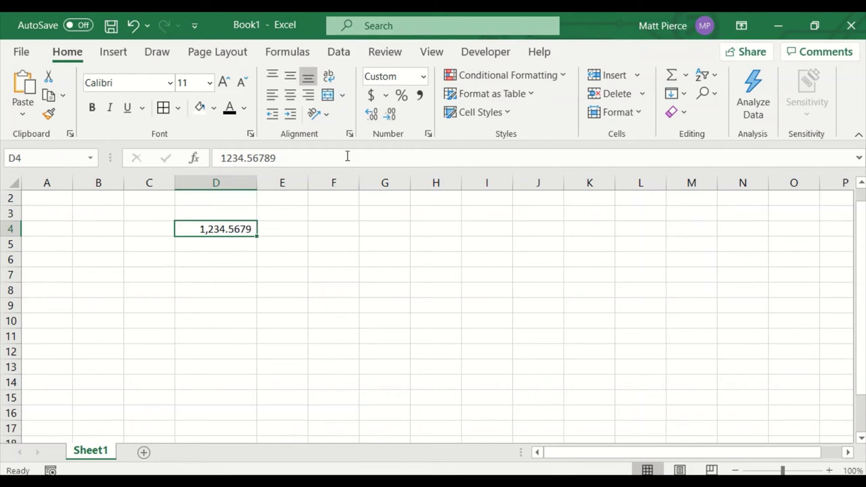
left_click(390, 115)
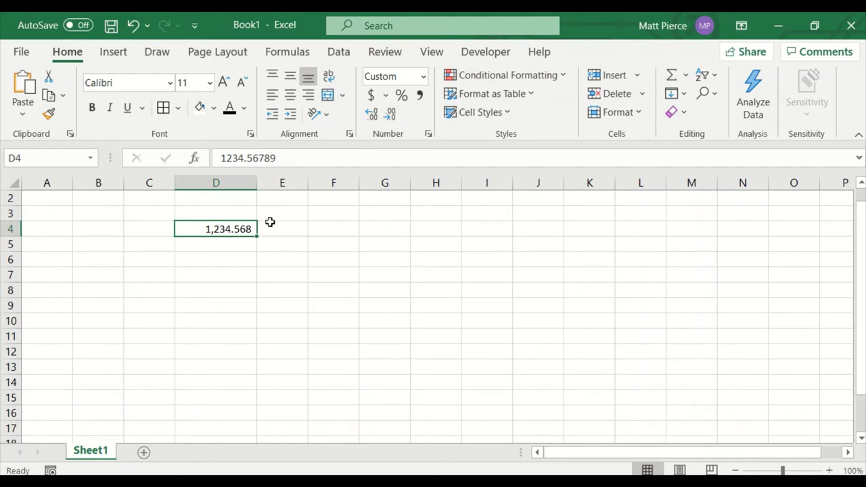
left_click(391, 115)
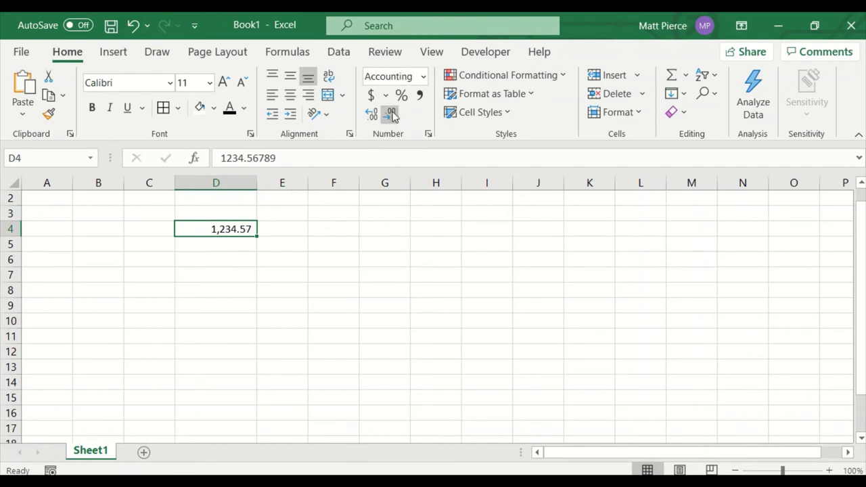
left_click(392, 115)
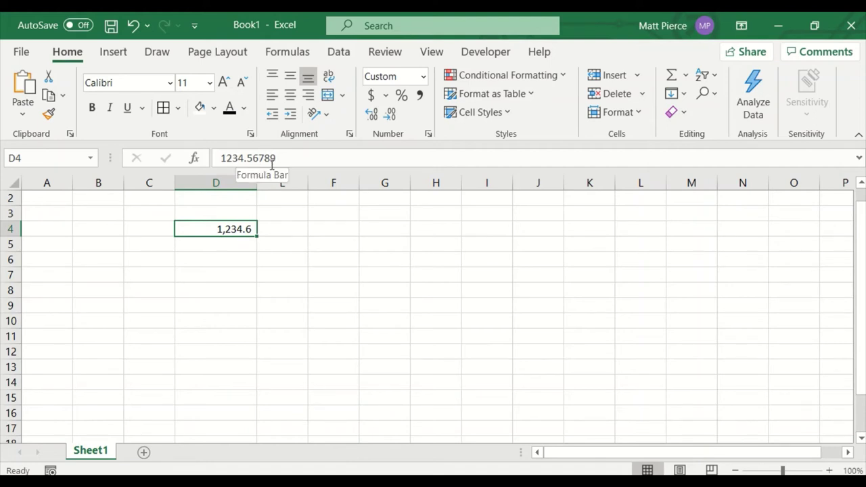
left_click(371, 116)
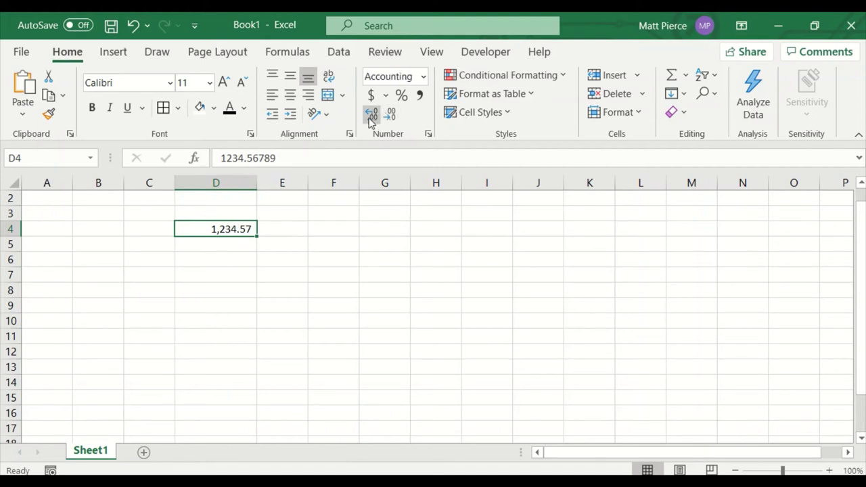
left_click(371, 117)
left_click(371, 116)
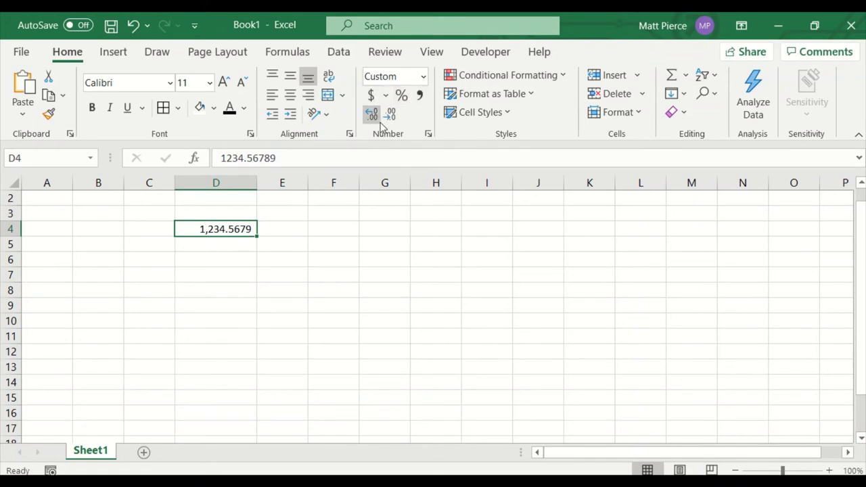
Step: Try General, Number, Currency, then Accounting number formats on D4
left_click(424, 76)
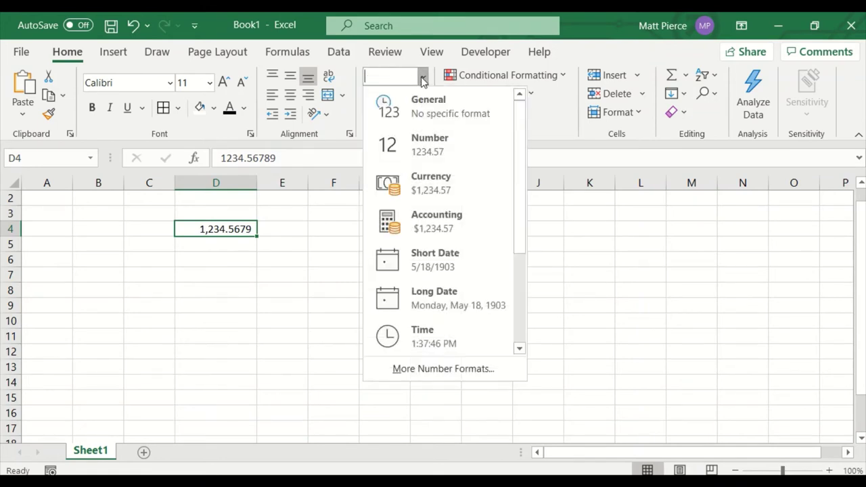
left_click(458, 113)
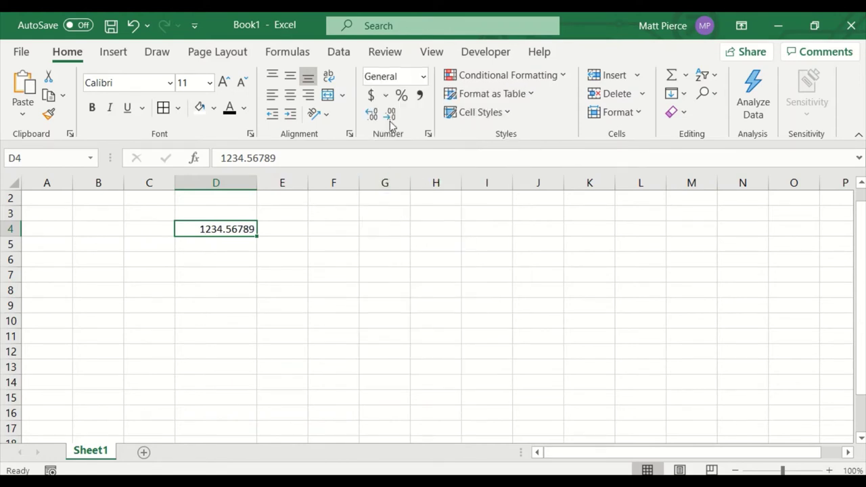
left_click(424, 76)
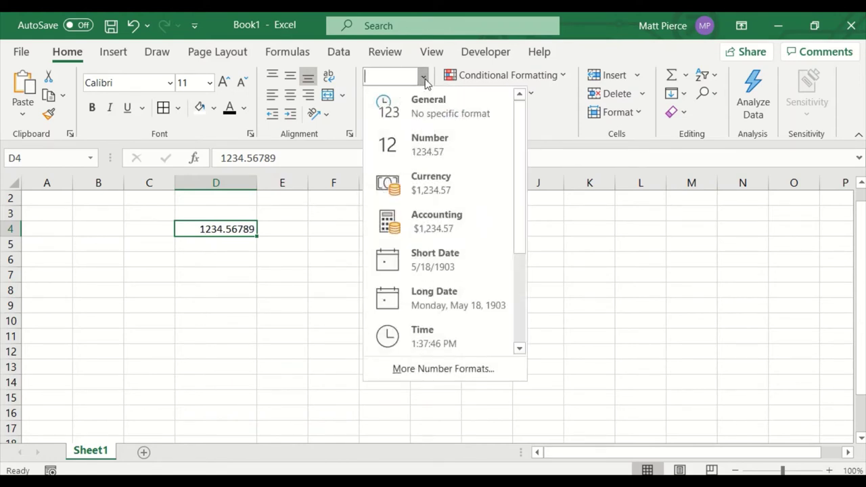
left_click(439, 150)
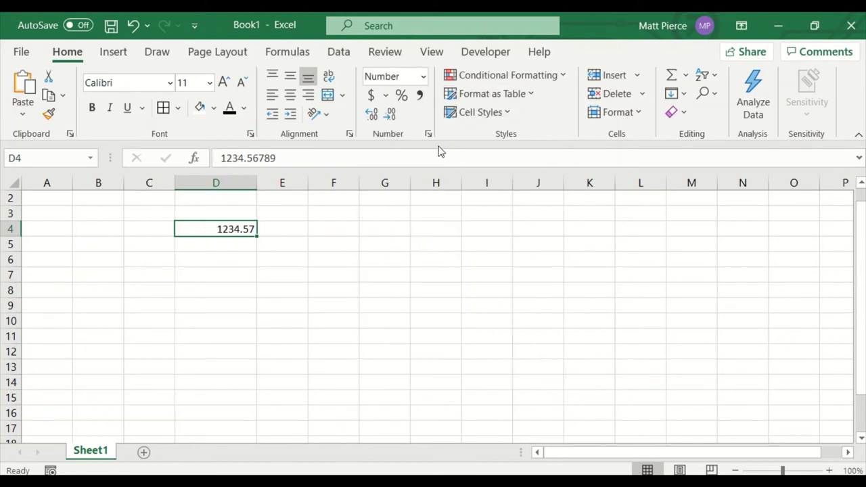
left_click(424, 76)
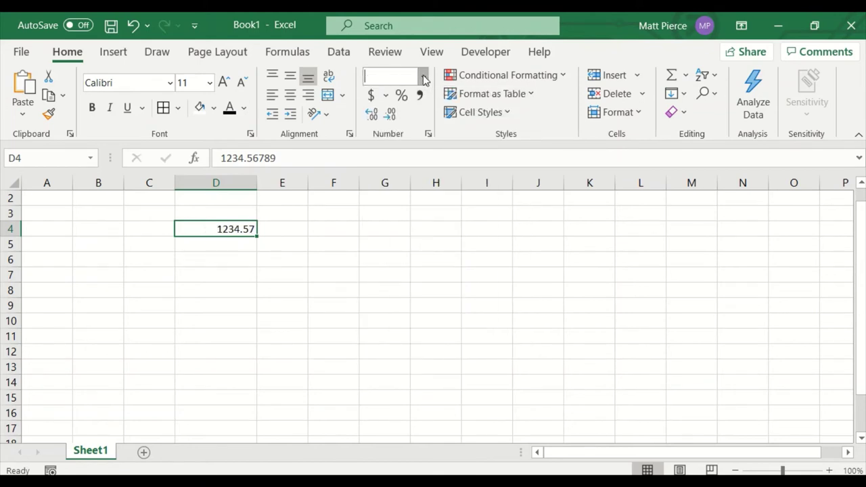
left_click(458, 180)
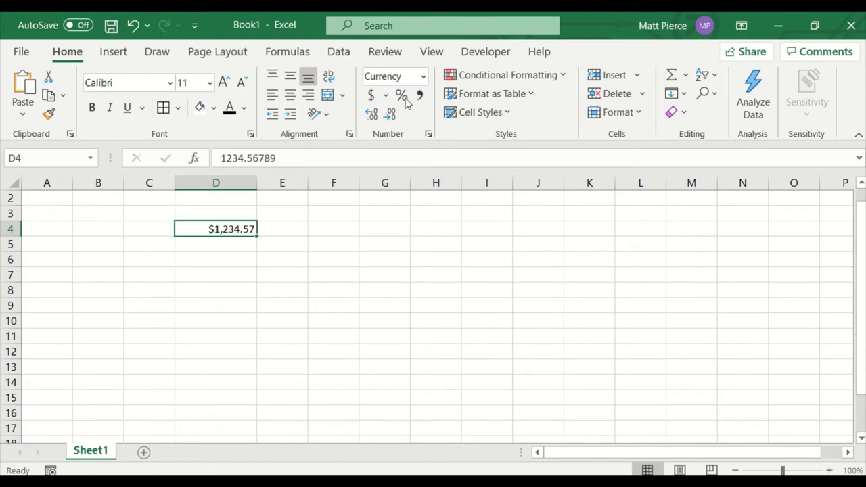
left_click(425, 77)
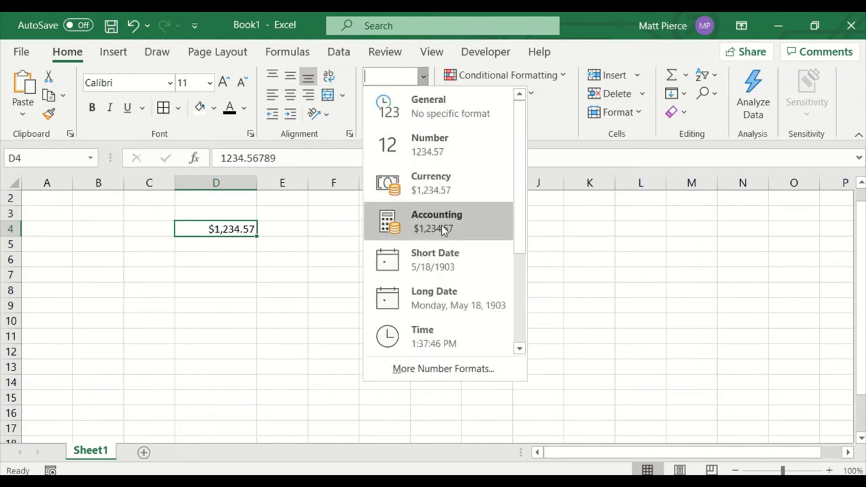
left_click(444, 231)
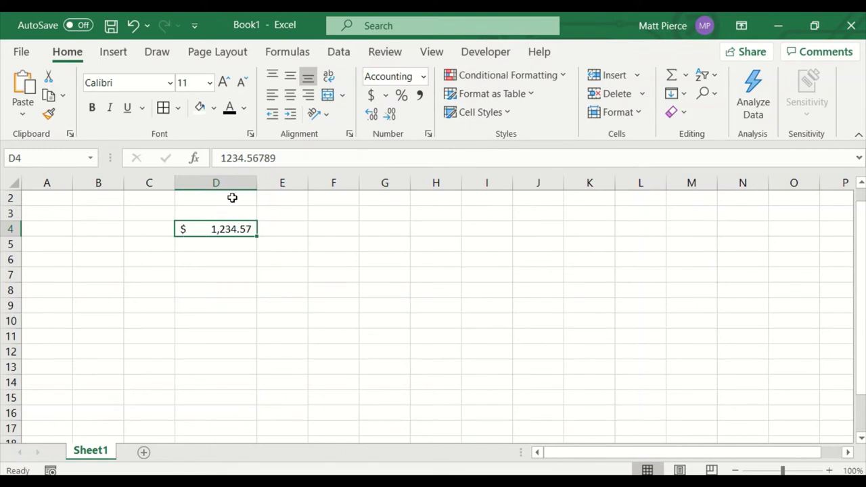
Step: Switch D4 to Number and then Currency format, showing $1,234.57
left_click(423, 77)
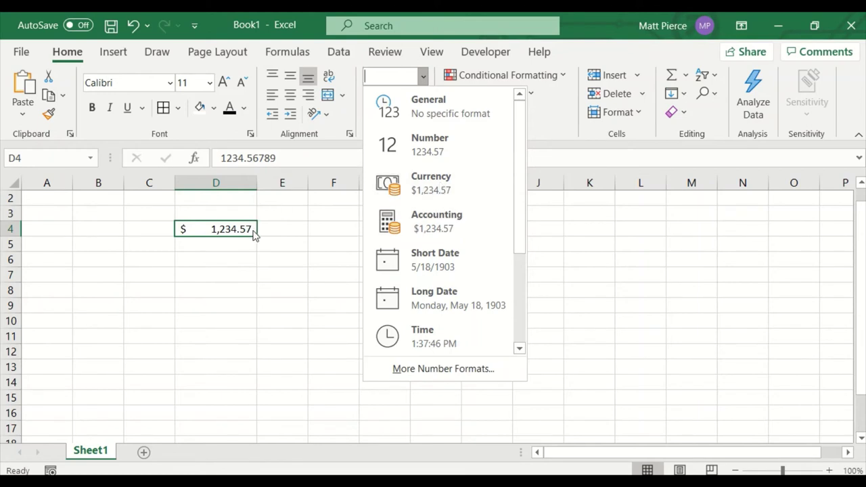
left_click(435, 146)
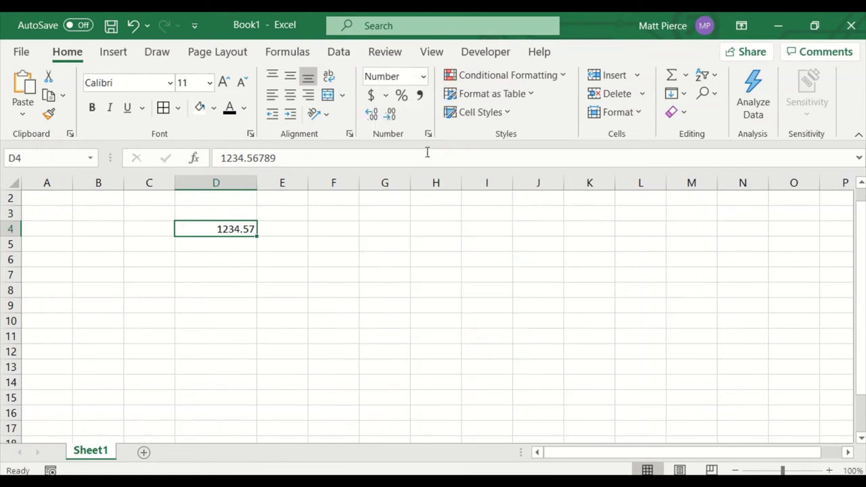
left_click(423, 76)
left_click(422, 184)
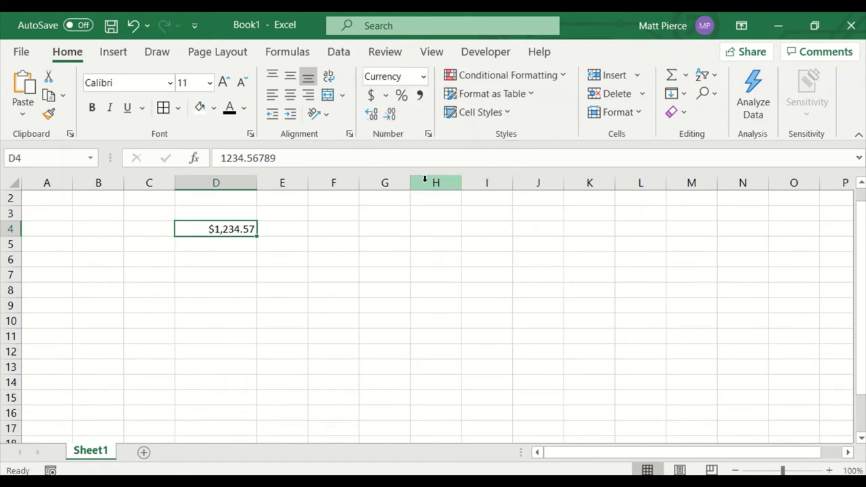
left_click(423, 79)
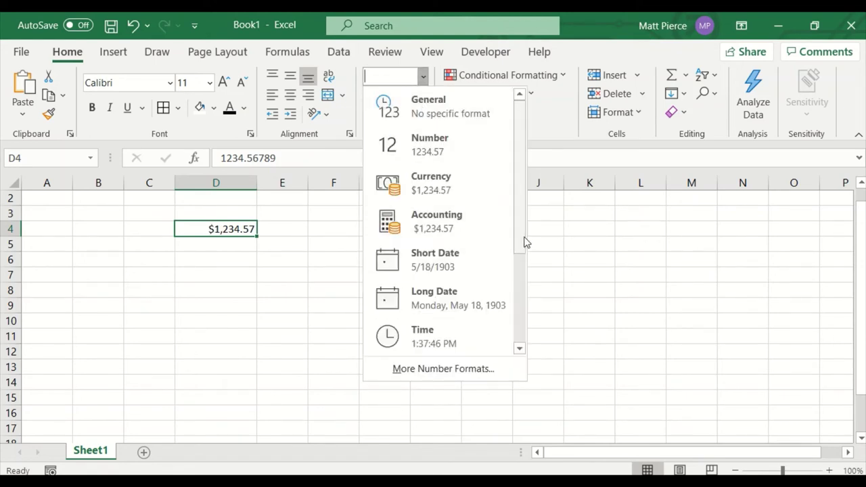
left_click_drag(524, 242, 524, 338)
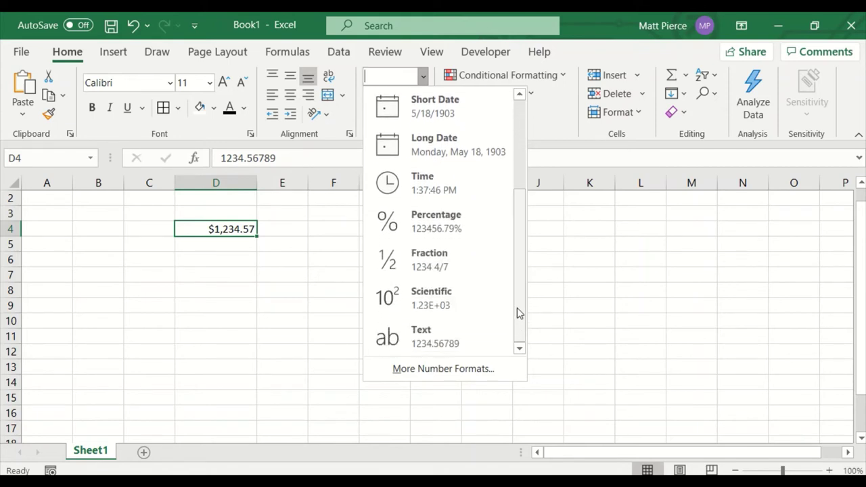
left_click(195, 263)
Step: Enter .75 in D6 and format it as a Fraction, showing 3/4
left_click(213, 263)
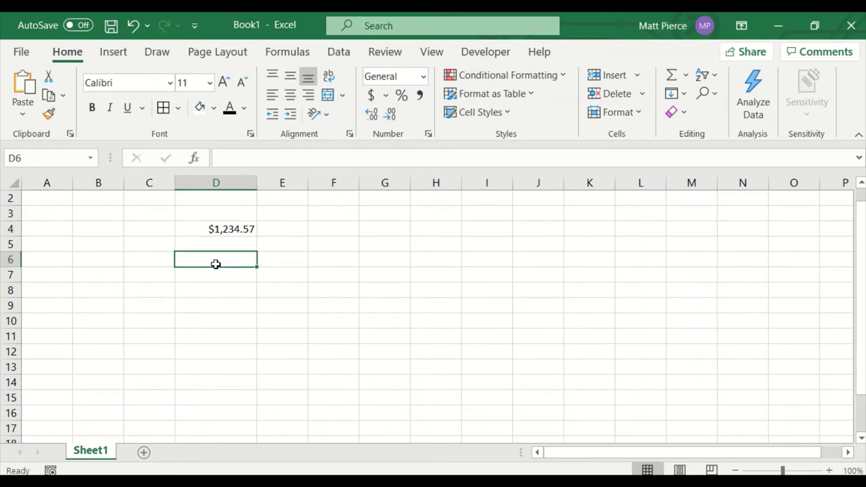
type(".")
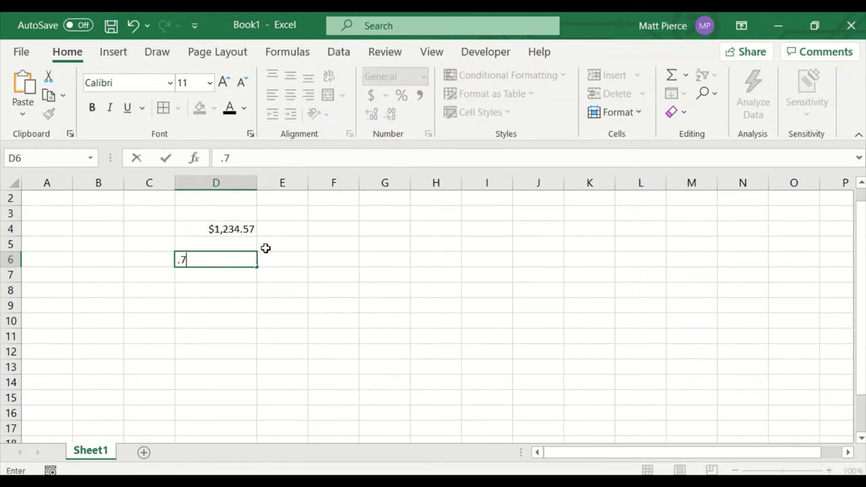
type("75")
left_click(237, 247)
left_click(233, 265)
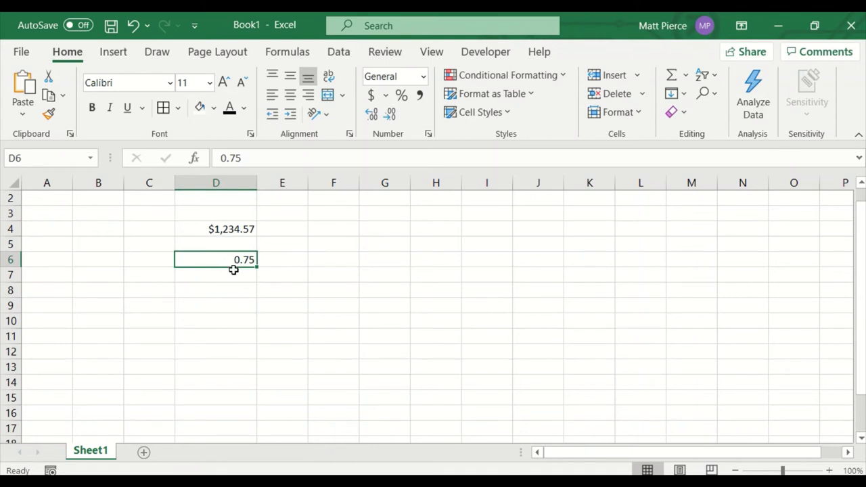
left_click(423, 76)
scroll(466, 305, "down", 2)
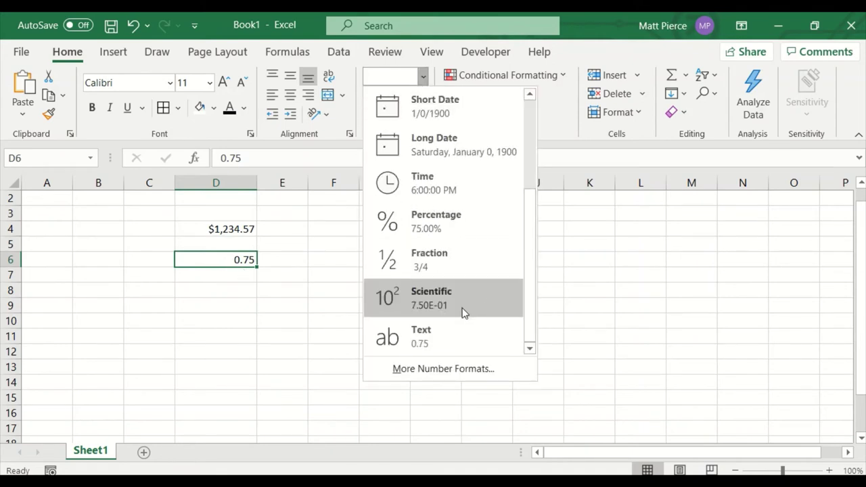
left_click(448, 265)
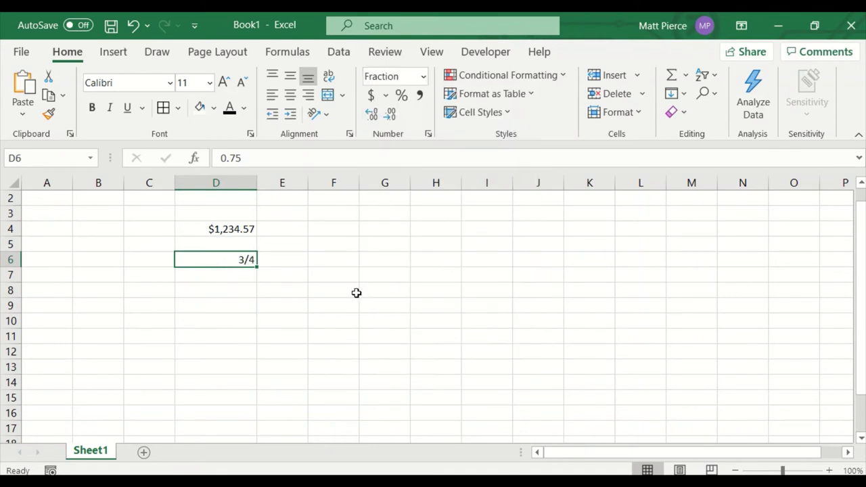
Step: Apply Fraction format to D4, displaying 1234 4/7
left_click(229, 227)
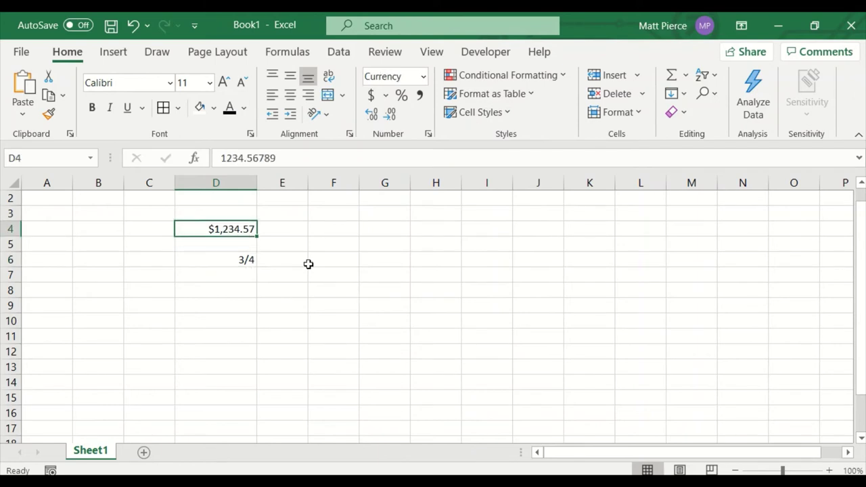
left_click(424, 78)
scroll(454, 329, "down", 2)
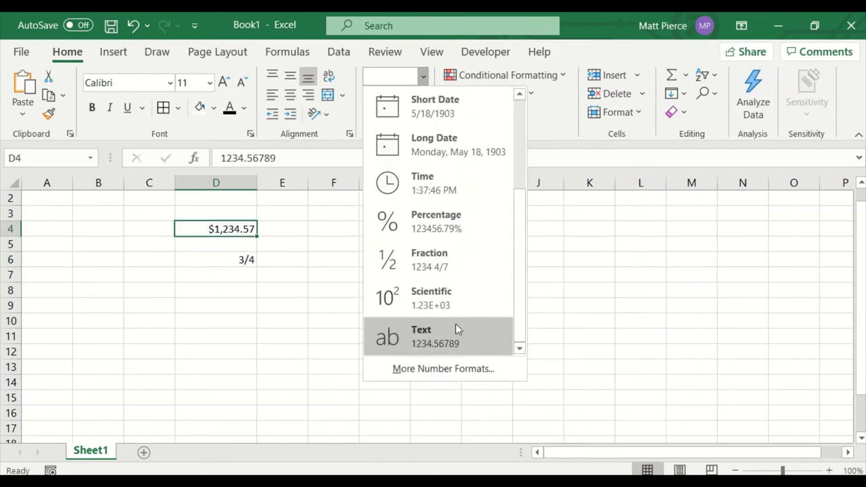
left_click(445, 265)
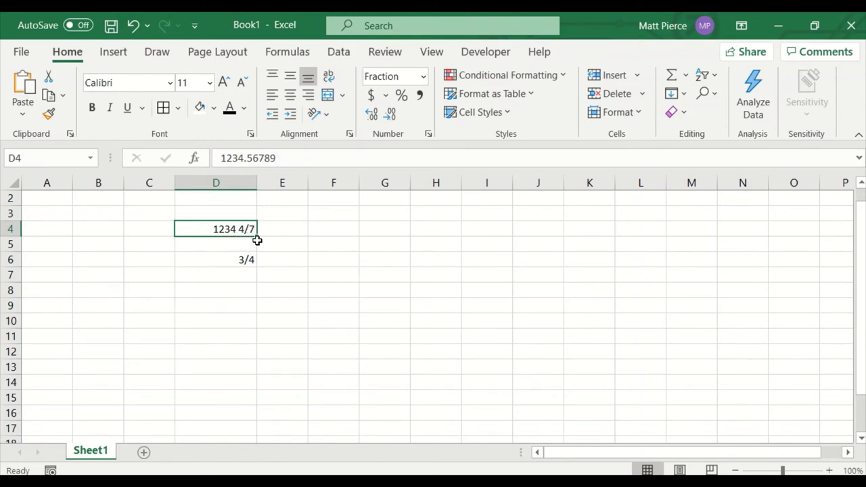
Step: Reselect D6 and apply the Fraction format to it again
left_click(230, 259)
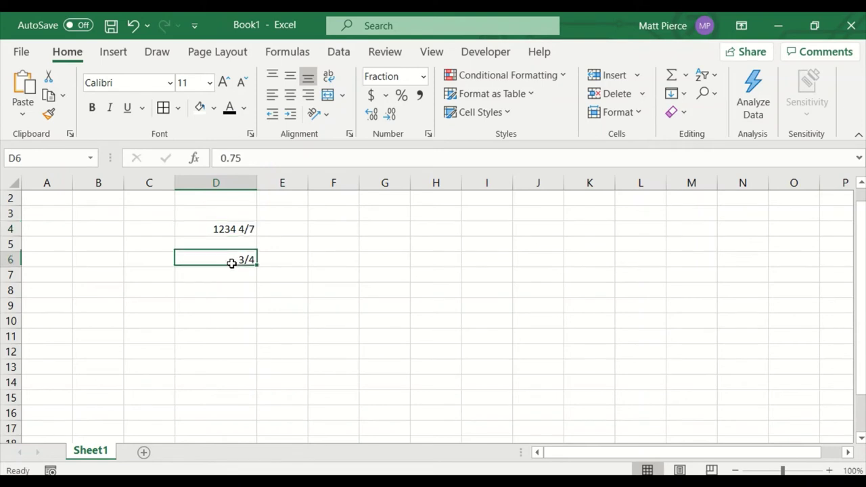
left_click(230, 229)
left_click(235, 262)
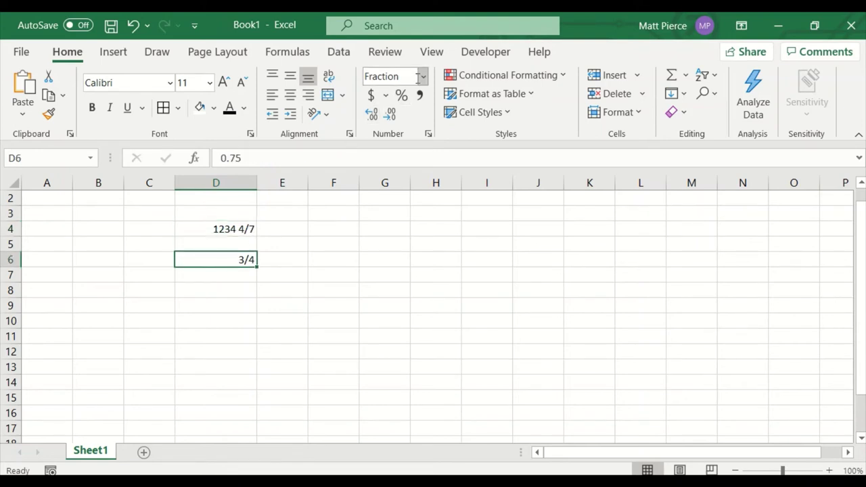
left_click(423, 76)
left_click(424, 79)
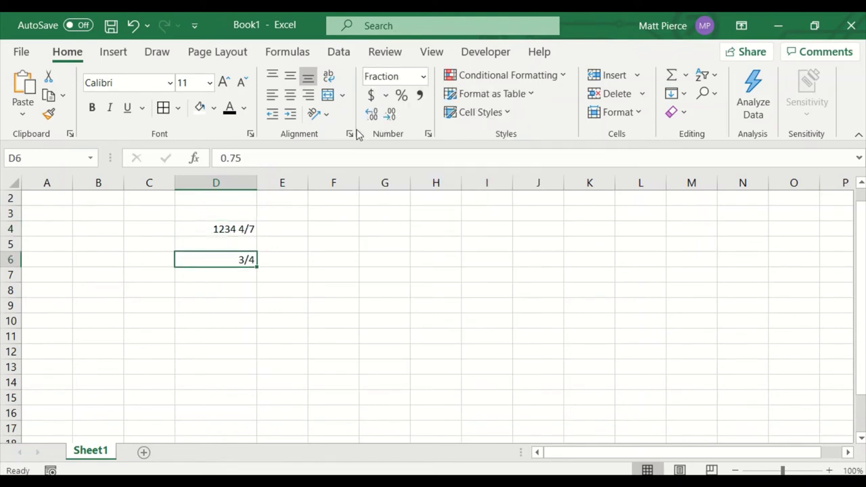
Step: Apply All Borders to the block D3:H10
left_click(213, 231)
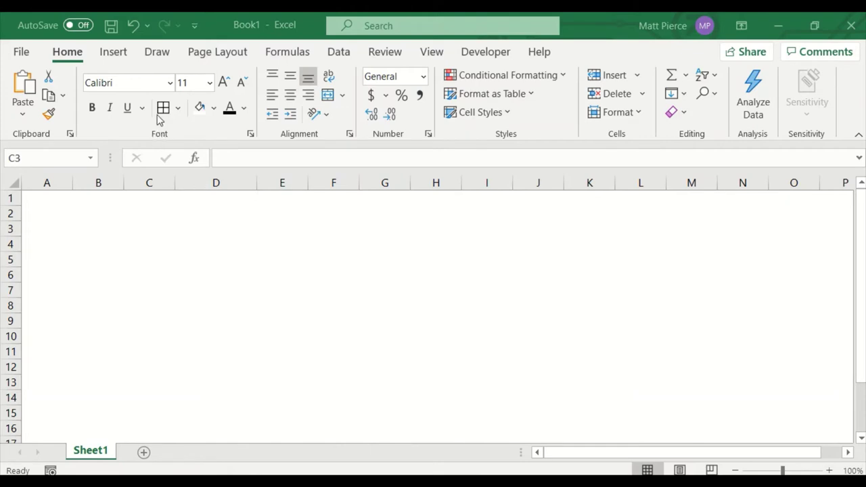
left_click_drag(188, 233, 446, 335)
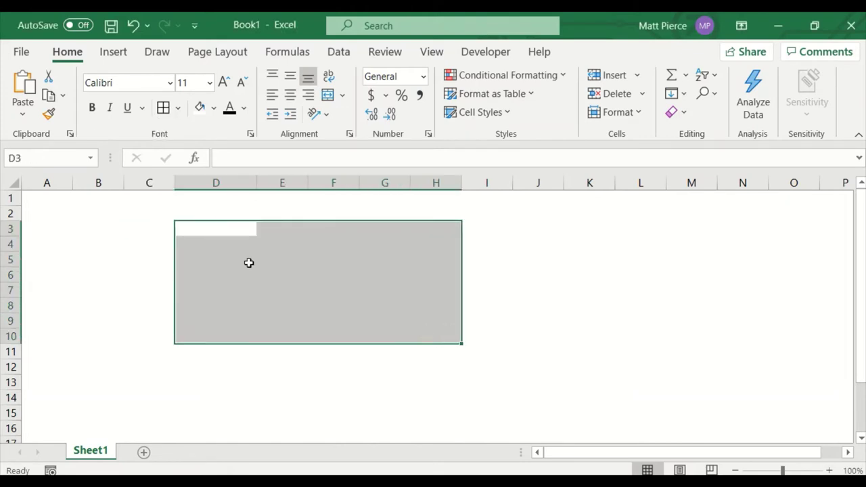
left_click(163, 109)
left_click(389, 333)
left_click(612, 336)
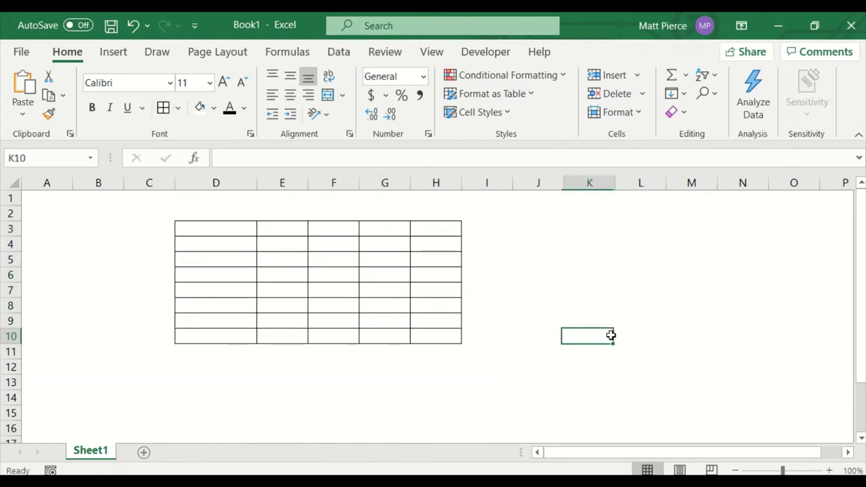
left_click_drag(209, 230, 440, 339)
left_click(279, 393)
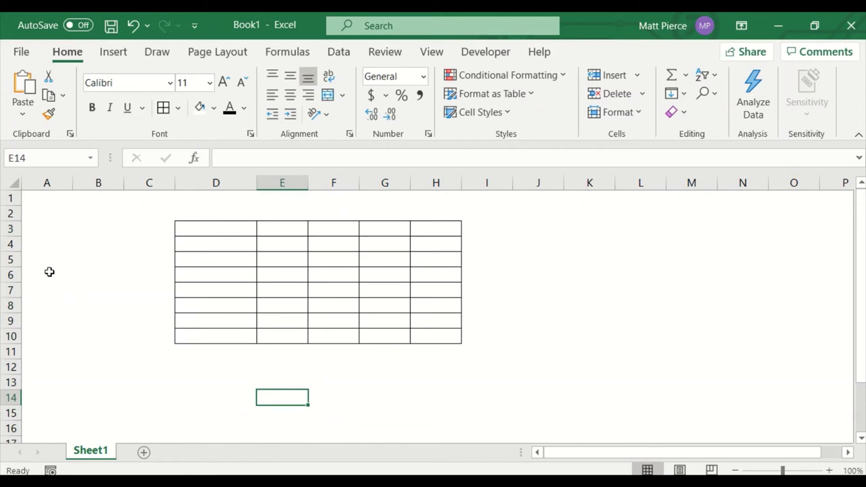
Step: Fill the entire worksheet white to hide the gridlines
left_click(15, 182)
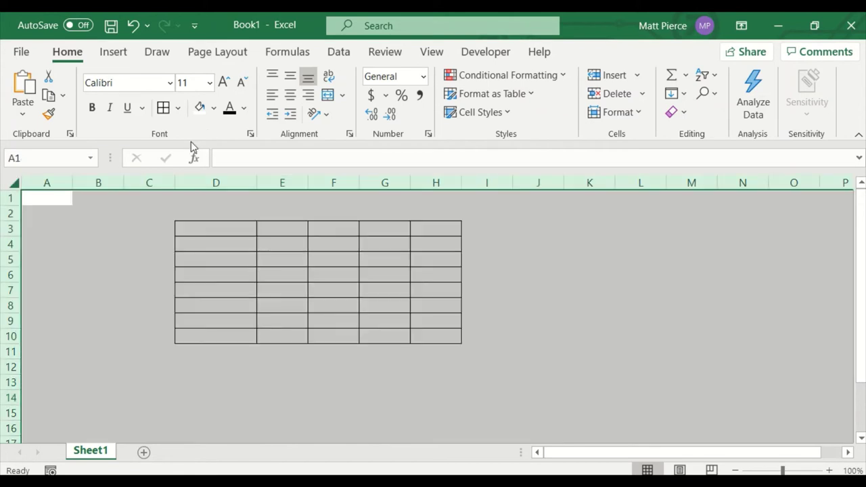
left_click(214, 108)
left_click(234, 328)
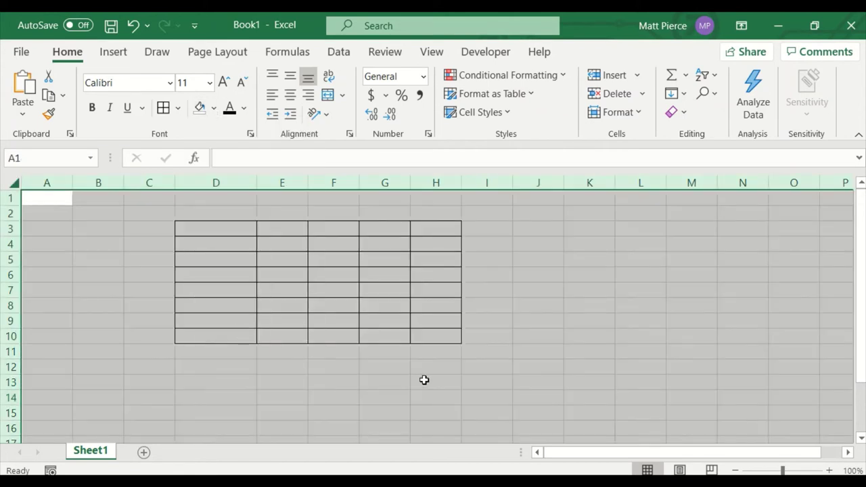
left_click(424, 381)
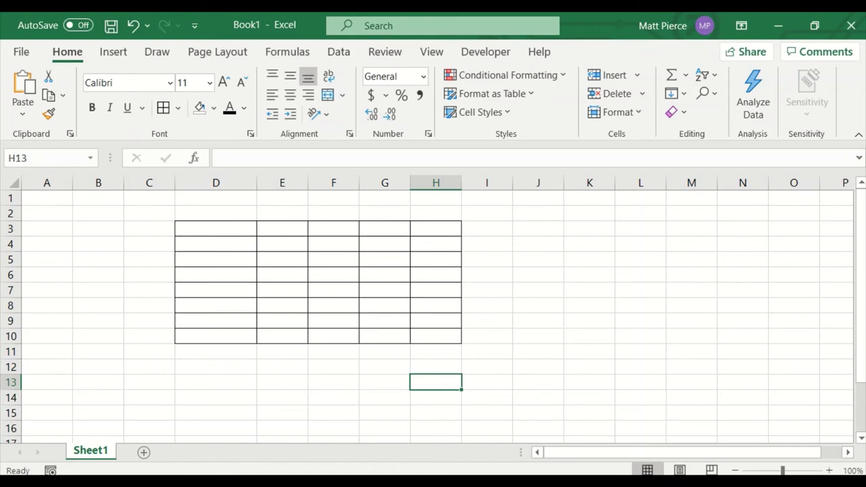
left_click(15, 182)
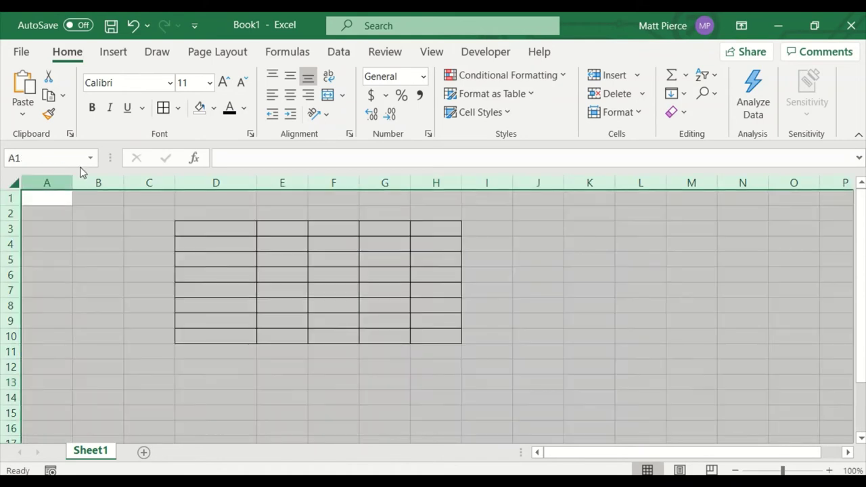
left_click(214, 107)
left_click(200, 148)
Step: Remove all borders from block D3:H10 with No Border
left_click_drag(230, 230, 408, 338)
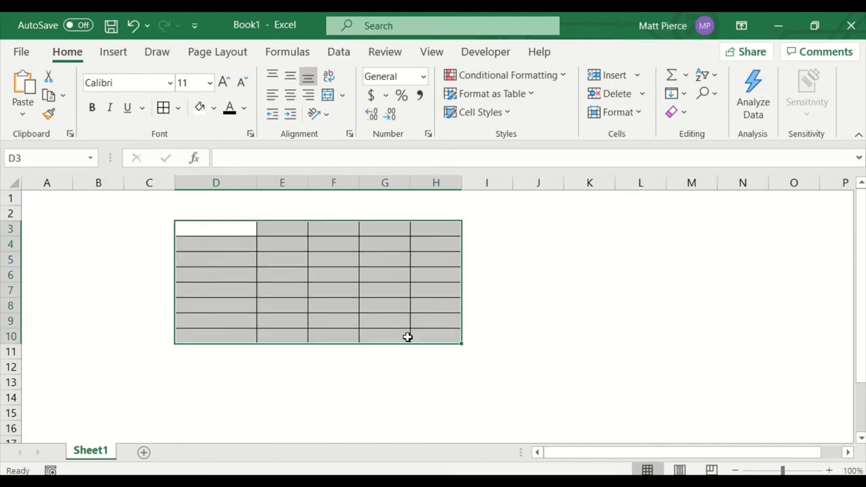
left_click(175, 113)
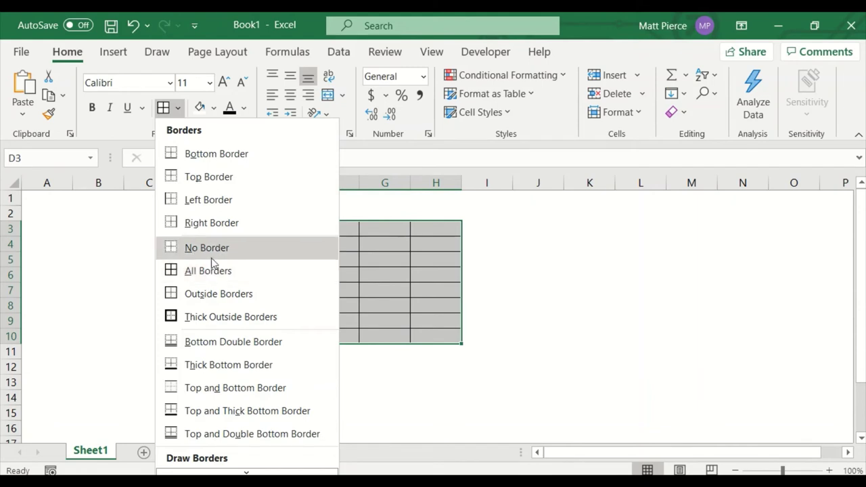
left_click(186, 249)
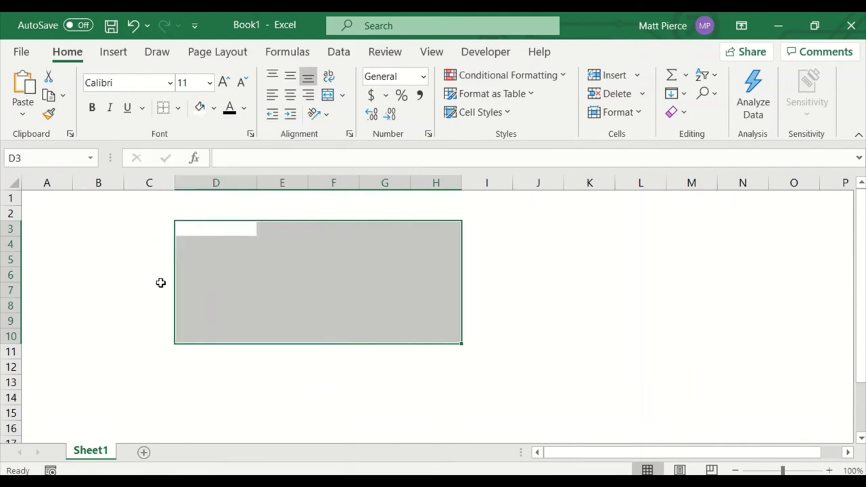
left_click(178, 110)
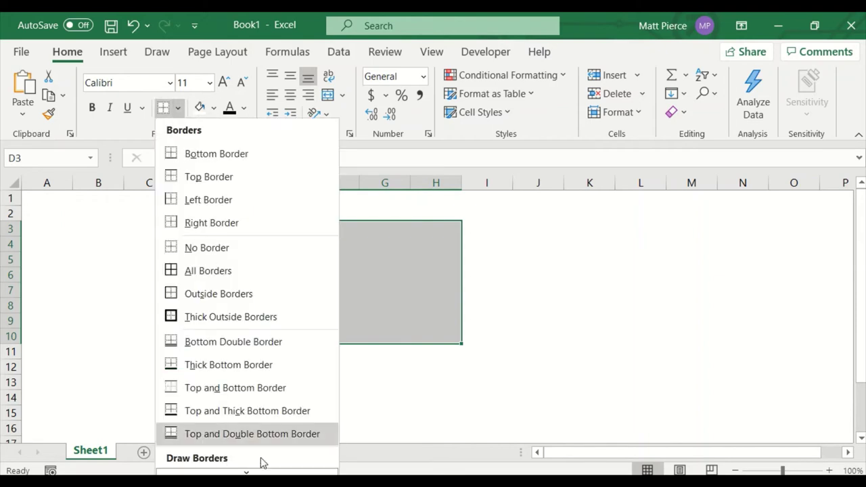
scroll(263, 462, "down", 3)
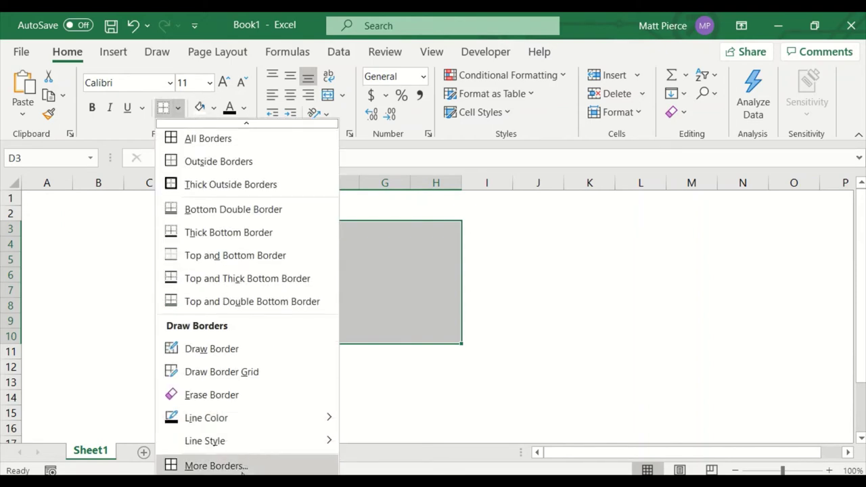
Step: Give D3:H10 a light grey outline and light grey vertical dividers between columns
left_click(217, 466)
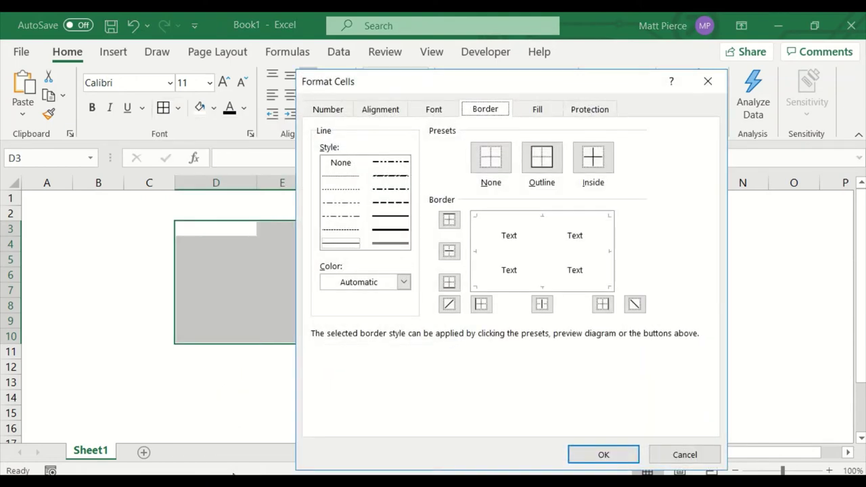
left_click(685, 455)
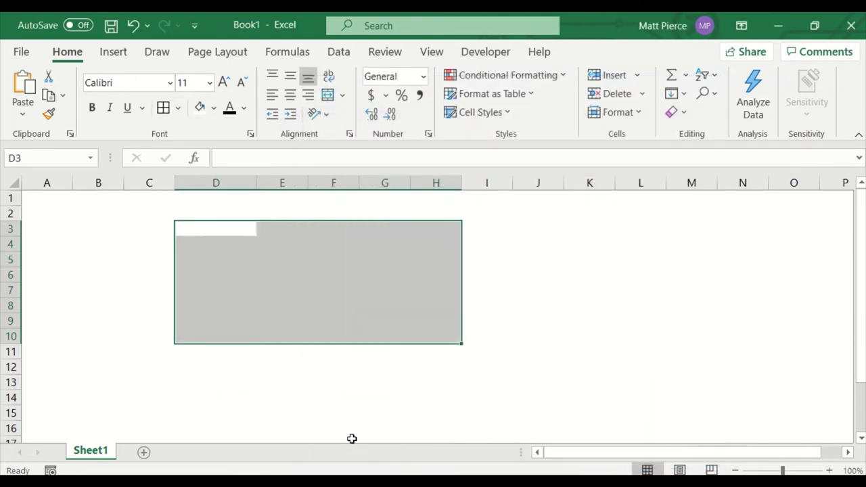
key("ctrl+1")
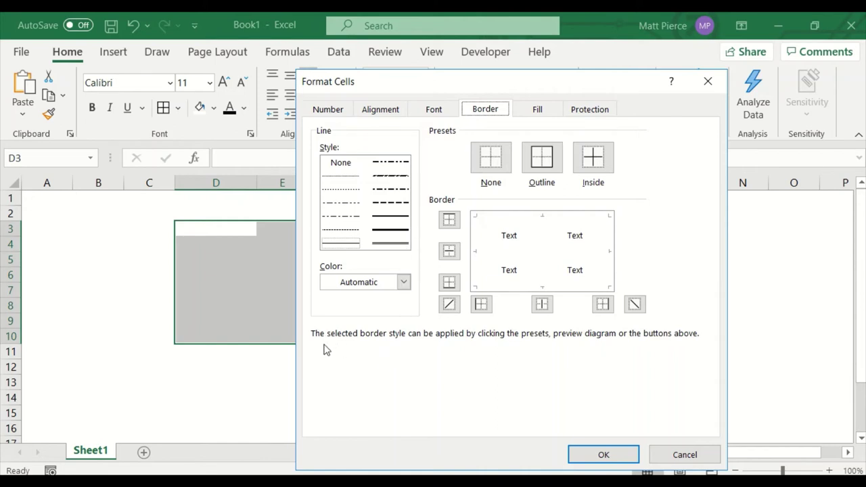
left_click(404, 284)
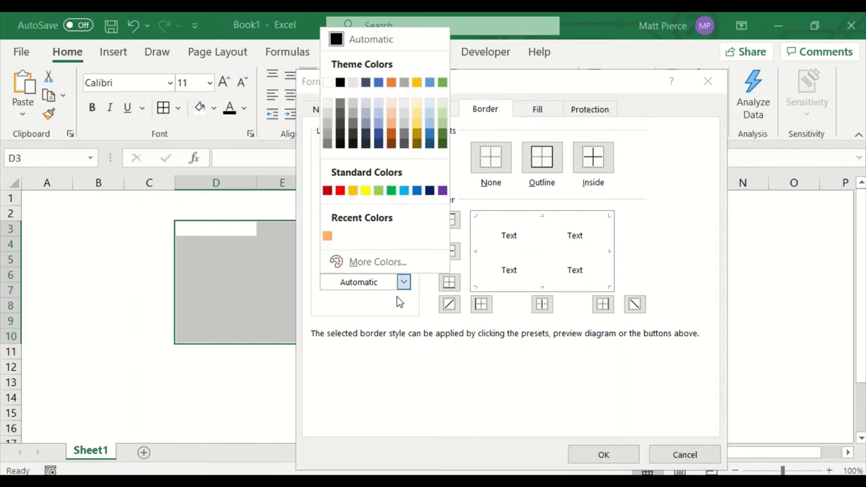
left_click(327, 127)
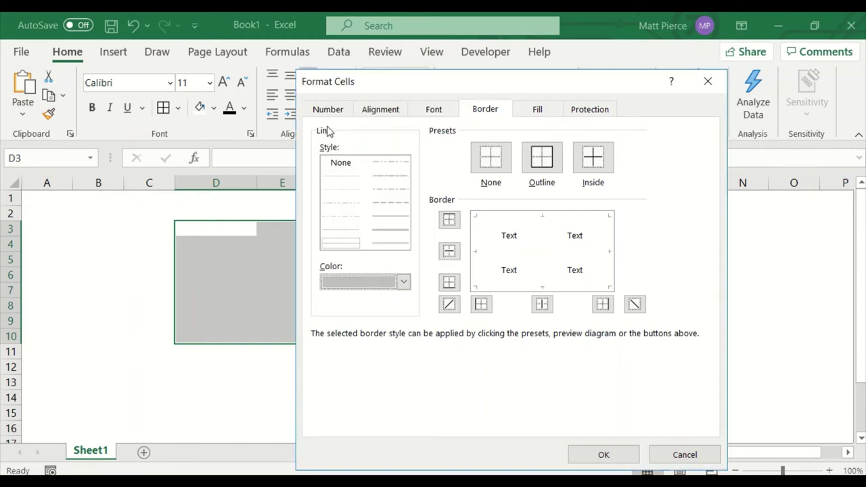
left_click(545, 168)
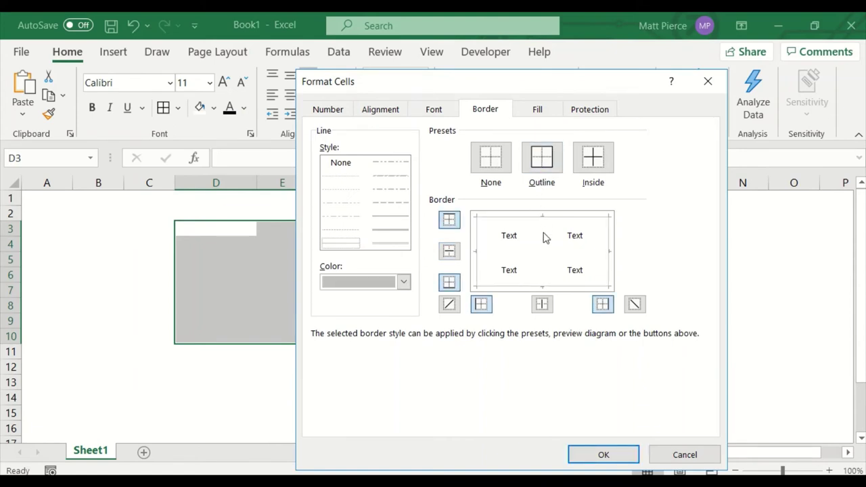
left_click(545, 247)
left_click(595, 451)
left_click(404, 379)
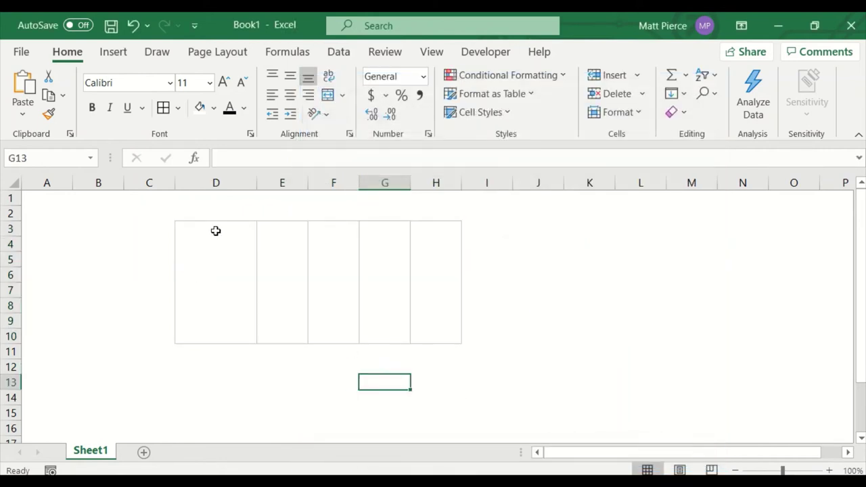
left_click_drag(215, 231, 221, 327)
Step: Outline the header row D3:H3 in grey to separate it from the rows below
left_click_drag(294, 230, 301, 337)
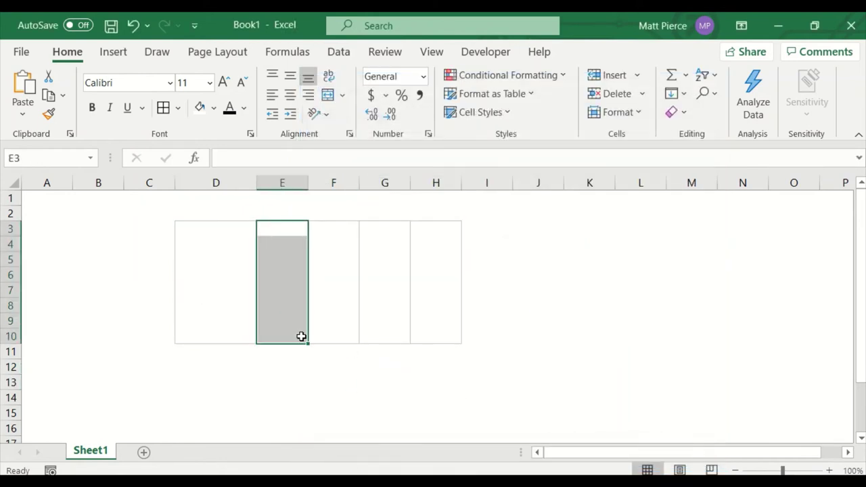
left_click(381, 297)
left_click_drag(192, 224, 433, 228)
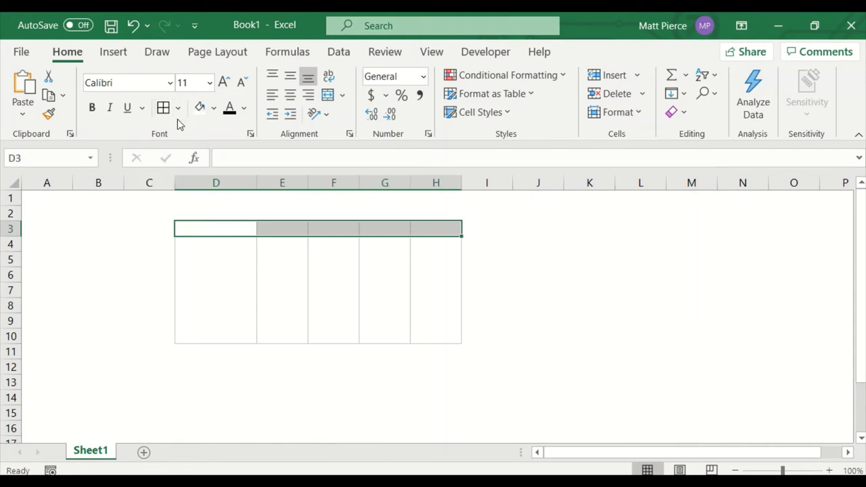
key("ctrl+1")
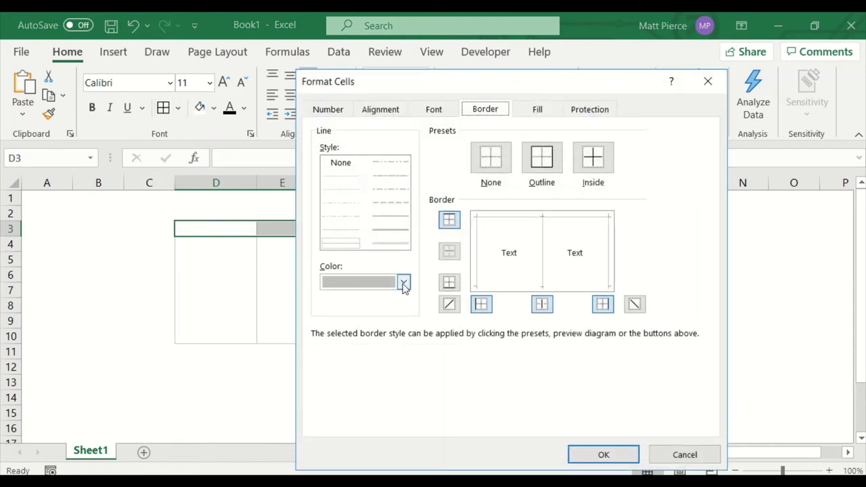
left_click(547, 167)
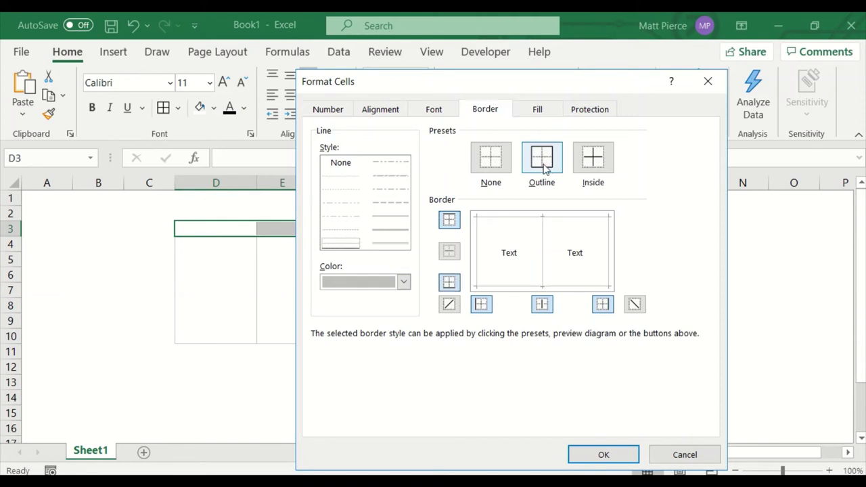
left_click(603, 453)
left_click(385, 305)
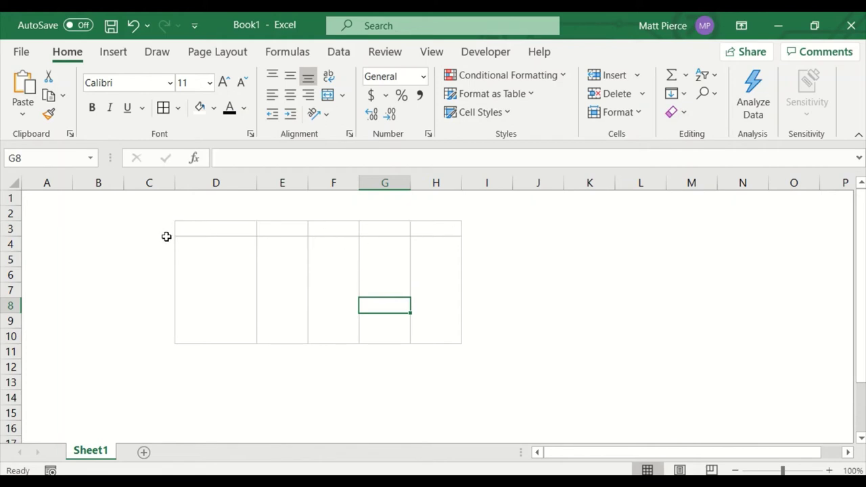
Step: Type the header labels fdsafds, fasdf, asdfs, asdfas and asdf across D3:H3
left_click(206, 232)
type("fdsafds")
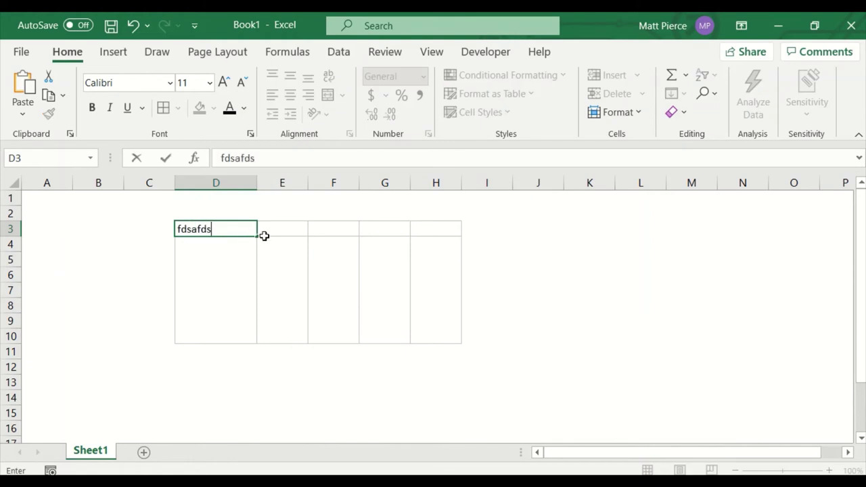
key("Tab")
type("fasdf")
key("Tab")
type("asdfs")
key("Tab")
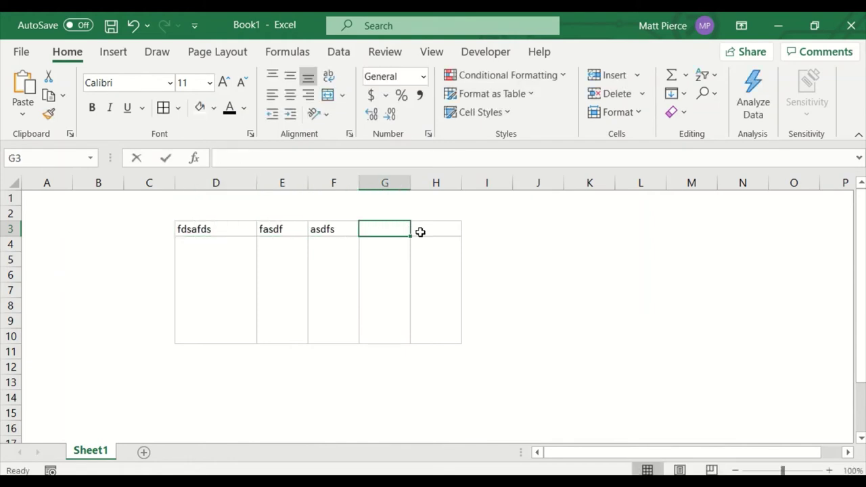
type("asdfas")
key("Tab")
type("asdf")
left_click(363, 245)
Step: Fill the header row D3:H3 light blue
left_click_drag(203, 230, 433, 230)
left_click(214, 107)
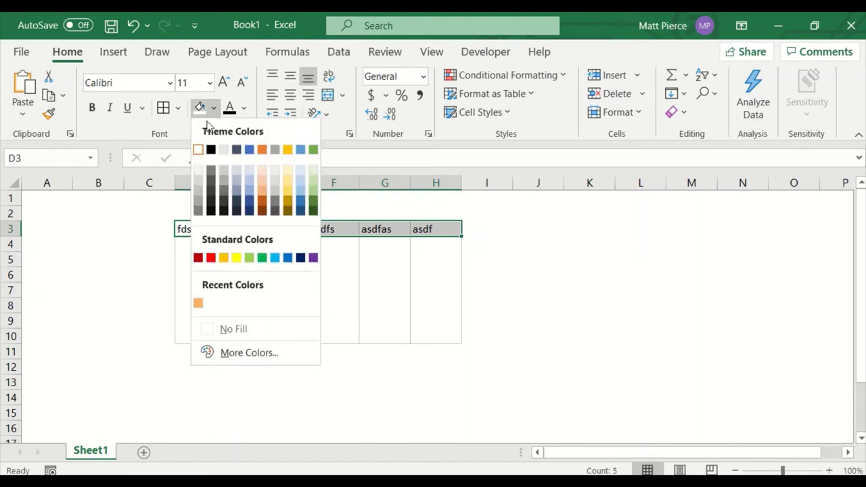
left_click(248, 177)
left_click(231, 259)
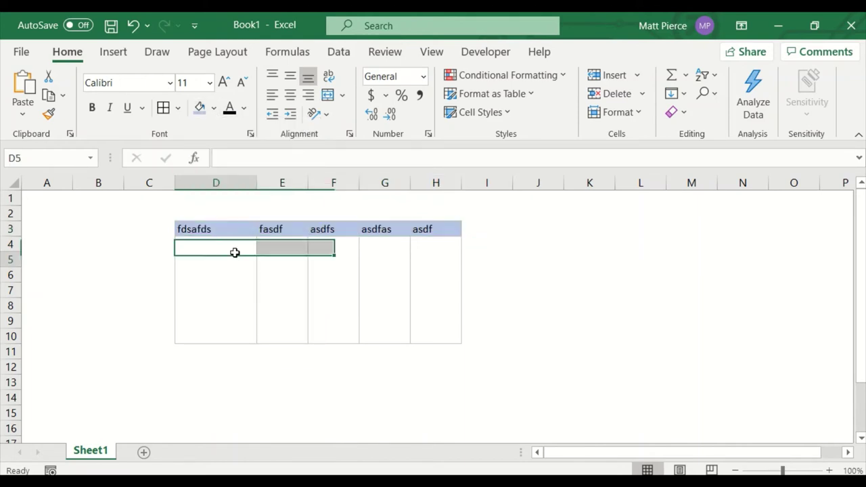
Step: Enter df, sdfa, ssdfa, asd, asdf, asd, f down D4:D10
left_click(224, 287)
left_click_drag(230, 246, 230, 306)
type("asdf")
key("Up")
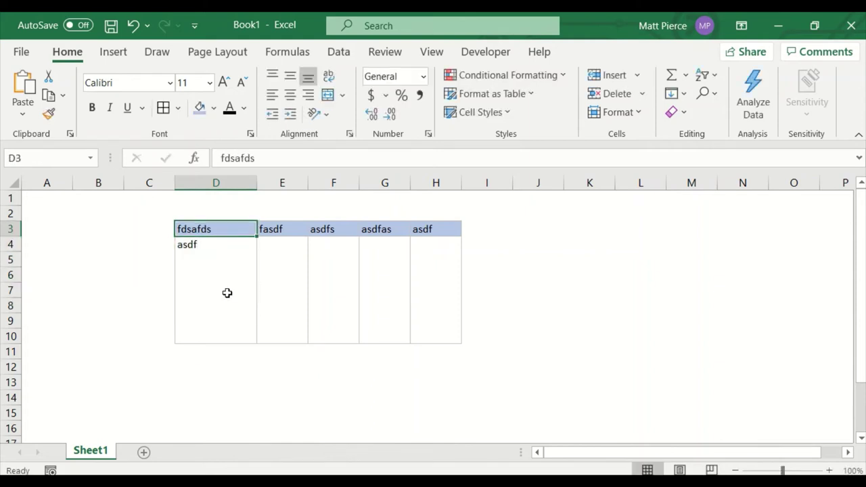
key("Down")
type("df")
key("Return")
type("sdfa")
key("Return")
type("ssdfa")
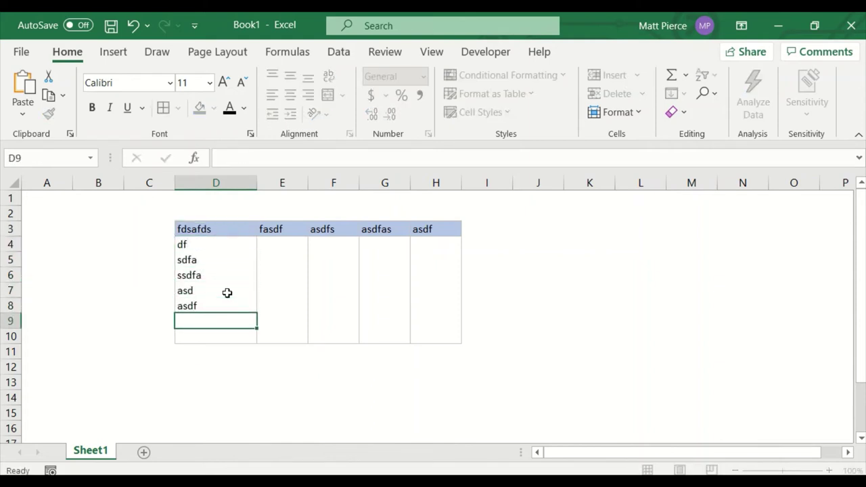
type(" asd asdf asd f")
key("Up")
key("Up")
key("Right")
key("Right")
key("Up")
key("Up")
key("Up")
key("Left")
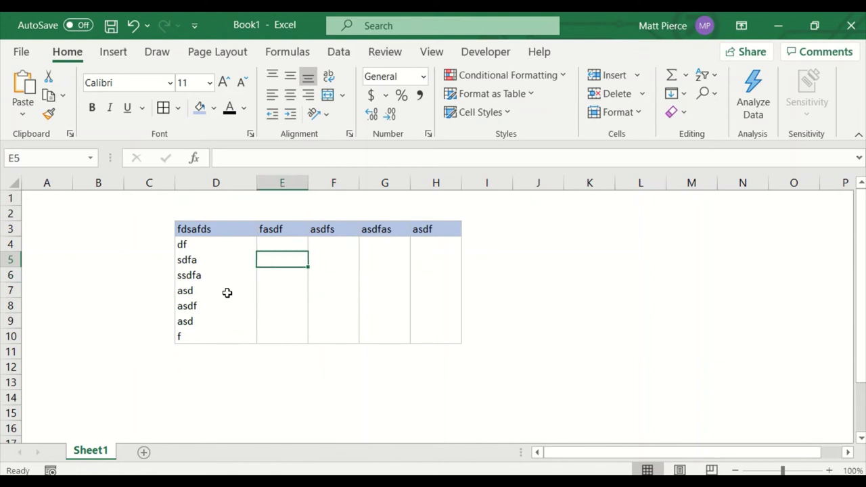
Step: Enter a, a, a, b, b, b, c down E4:E10
left_click_drag(274, 245, 419, 330)
left_click(243, 282)
left_click(203, 249)
left_click(269, 247)
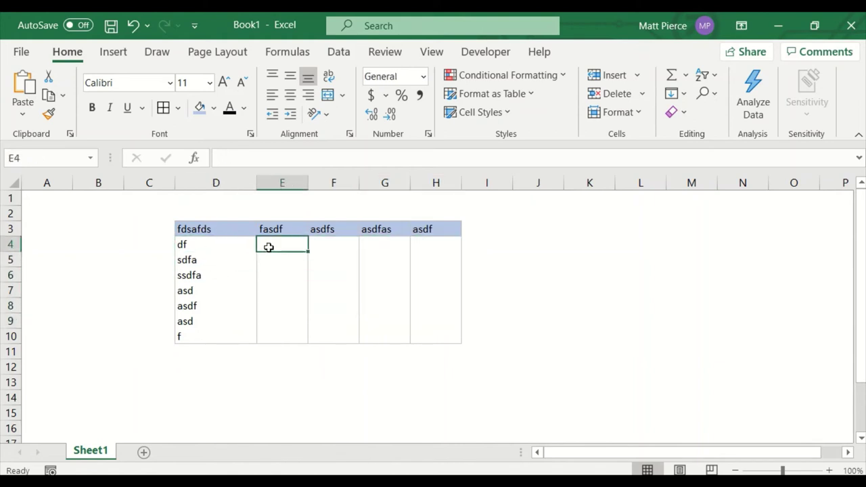
type("a")
key("Return")
type("a")
key("Return")
type("a")
key("Return")
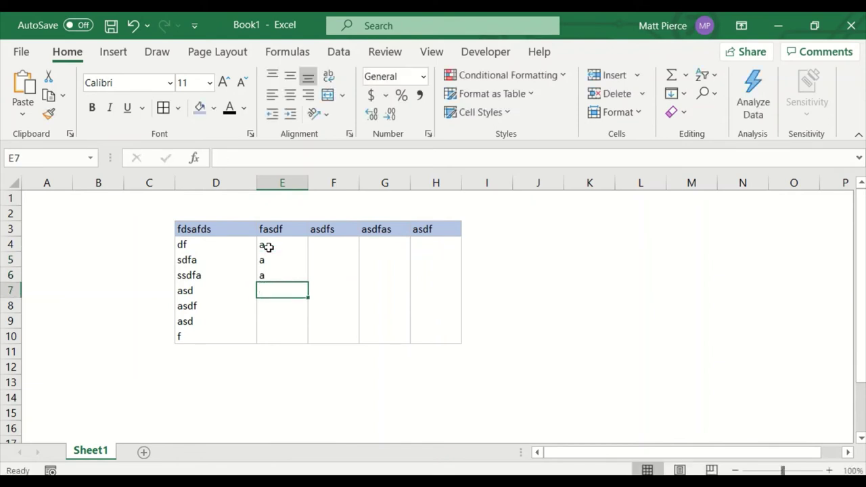
type("b")
key("Return")
type("b")
key("Return")
type("b")
key("Return")
type("c")
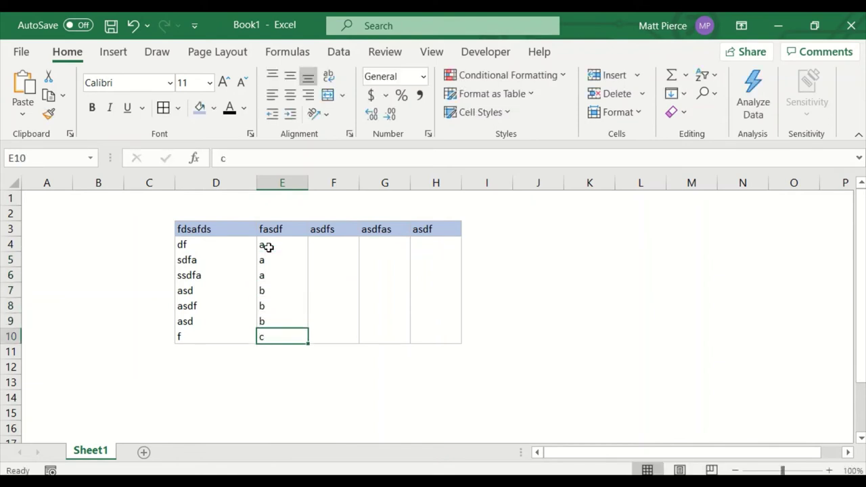
key("shift+Return")
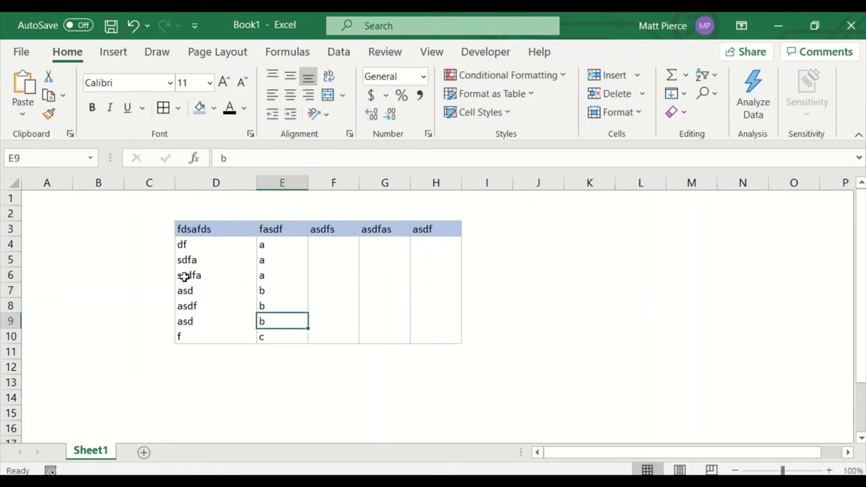
left_click_drag(184, 276, 444, 275)
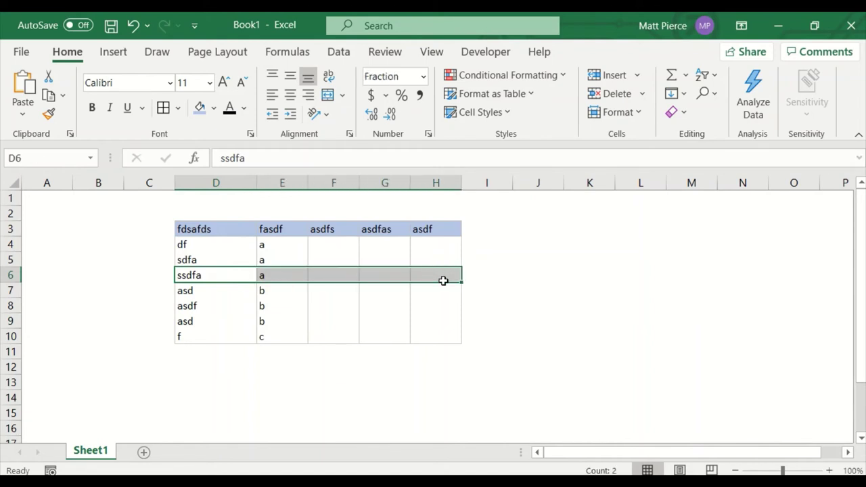
Step: Add grey bottom borders beneath table rows D6:H6 and D9:H9
key("ctrl+1")
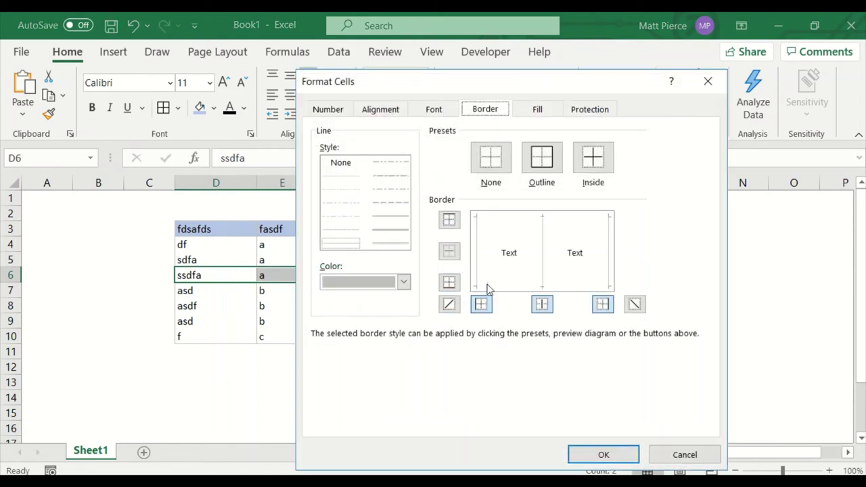
left_click(507, 289)
left_click(603, 455)
left_click(187, 321)
left_click_drag(186, 321, 434, 323)
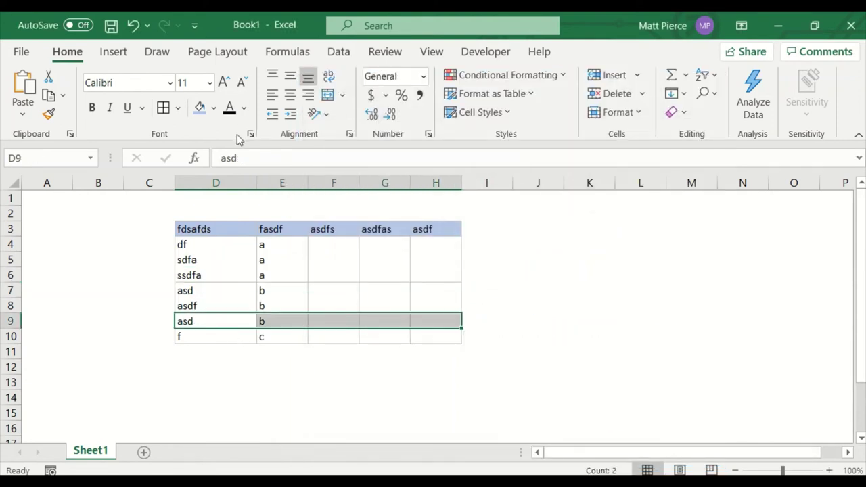
key("ctrl+1")
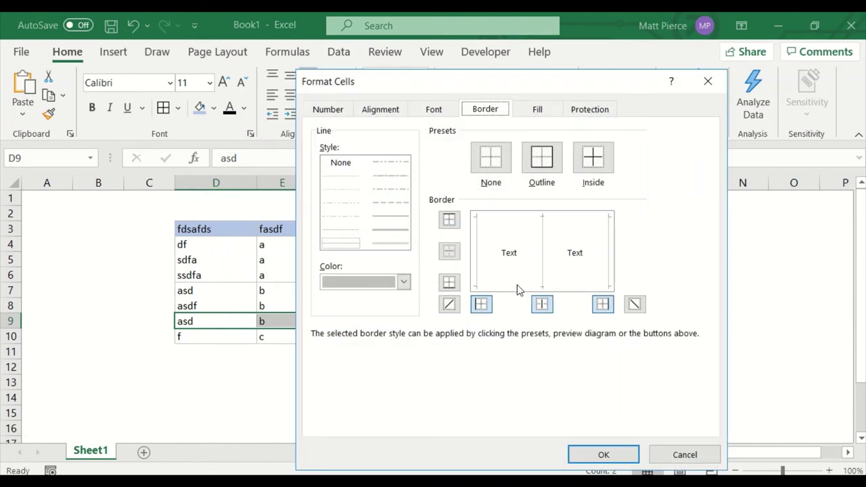
left_click(518, 289)
left_click(404, 282)
left_click(388, 386)
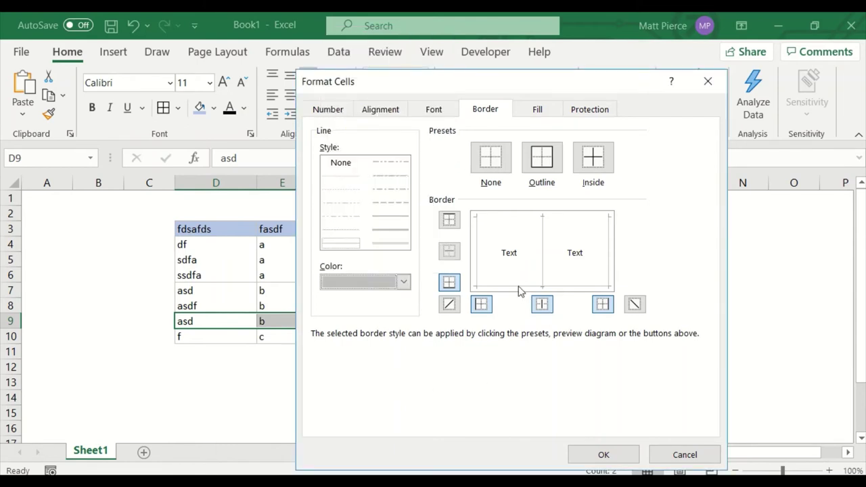
left_click(604, 455)
left_click(354, 385)
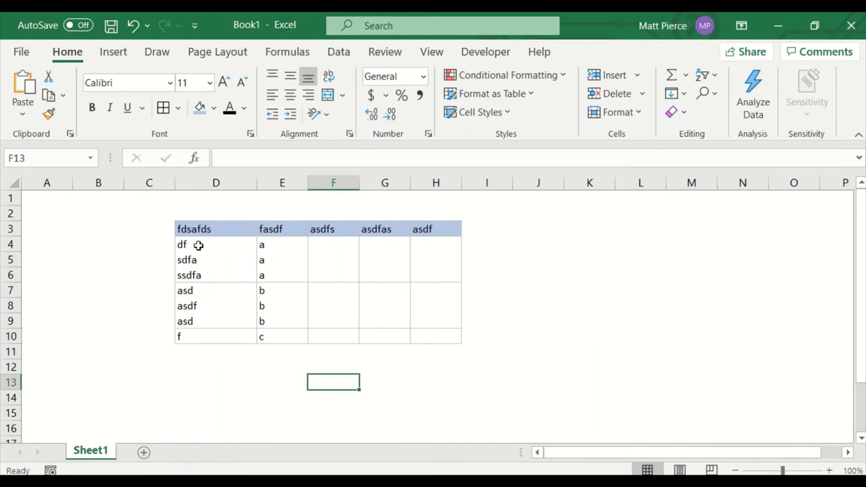
Step: Try inside horizontal borders on D4:H6, then undo them
left_click_drag(199, 245, 426, 268)
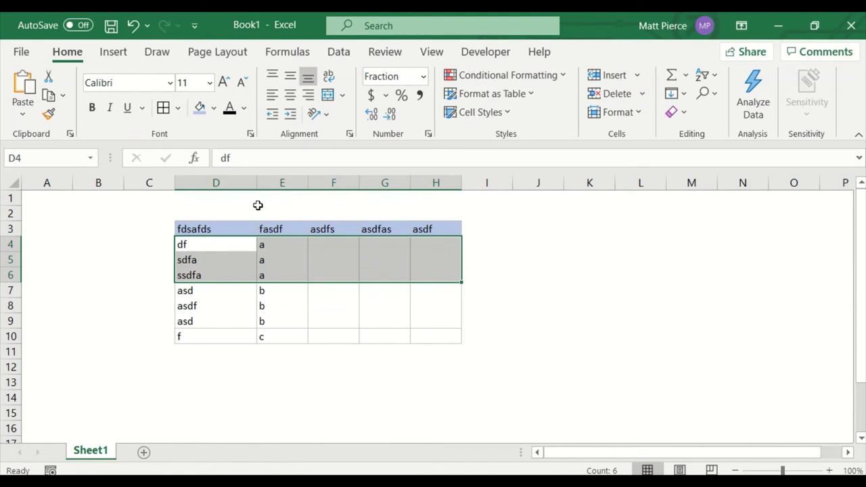
key("ctrl+1")
left_click(521, 256)
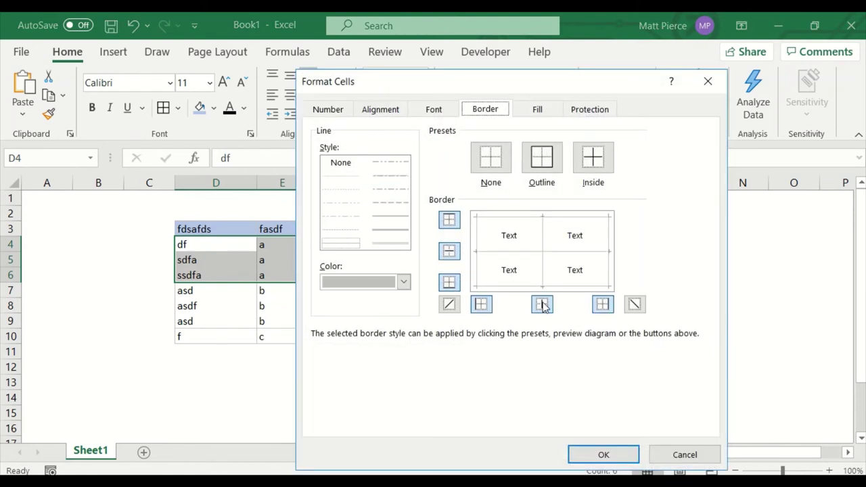
left_click(609, 457)
left_click(540, 386)
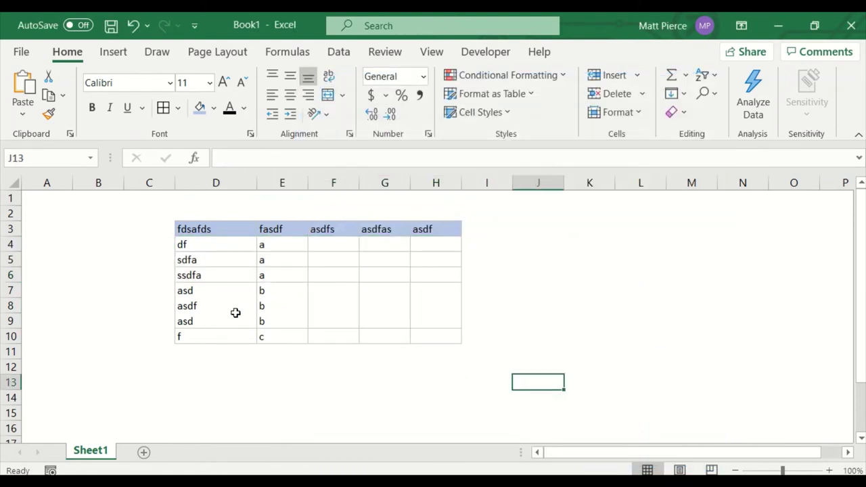
key("ctrl+z")
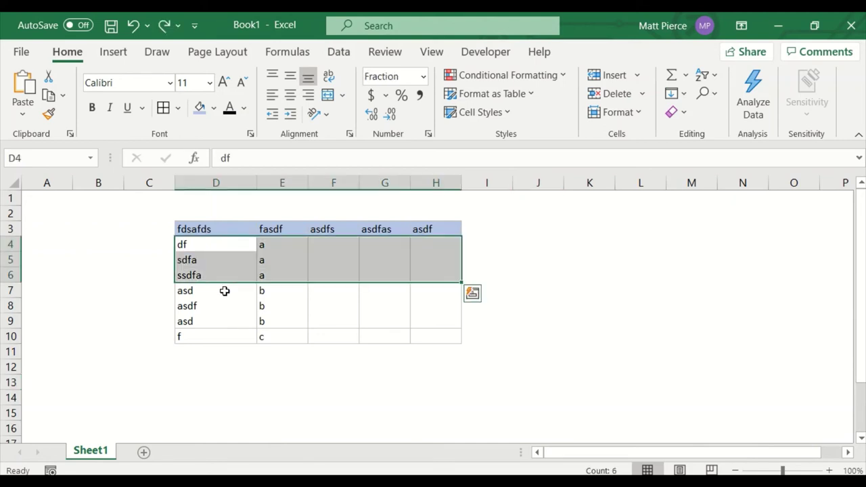
left_click(233, 305)
left_click(691, 350)
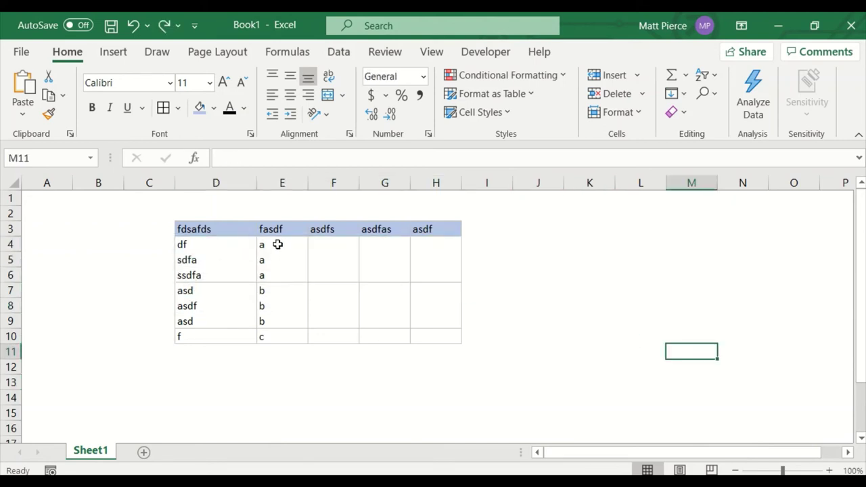
Step: Apply All Borders to every cell of the table D3:H10
left_click_drag(278, 244, 282, 273)
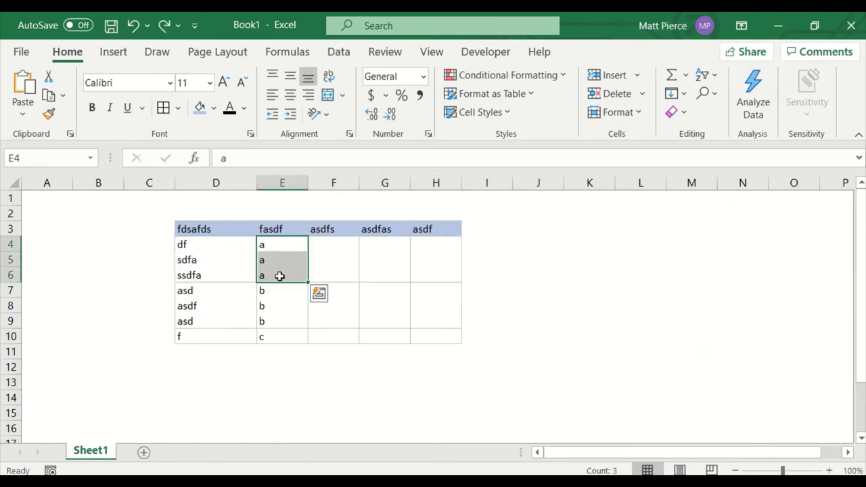
left_click(219, 255)
left_click_drag(207, 245, 444, 274)
left_click_drag(213, 291, 427, 320)
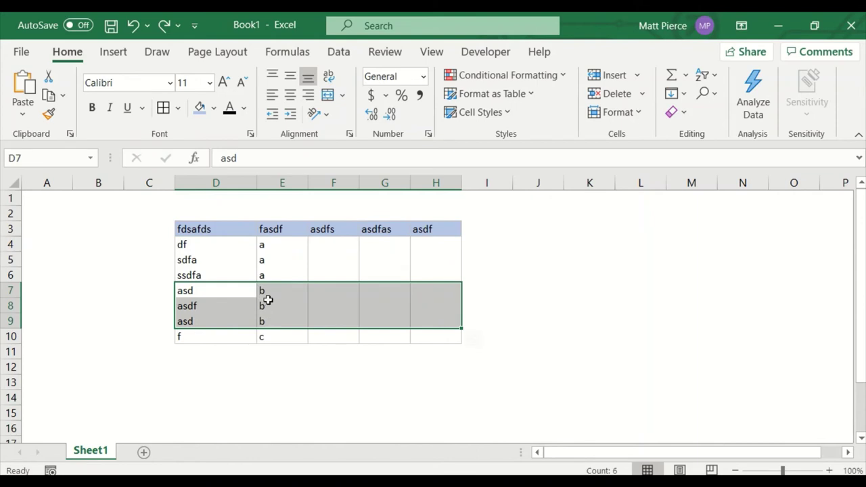
left_click(264, 338)
left_click(296, 393)
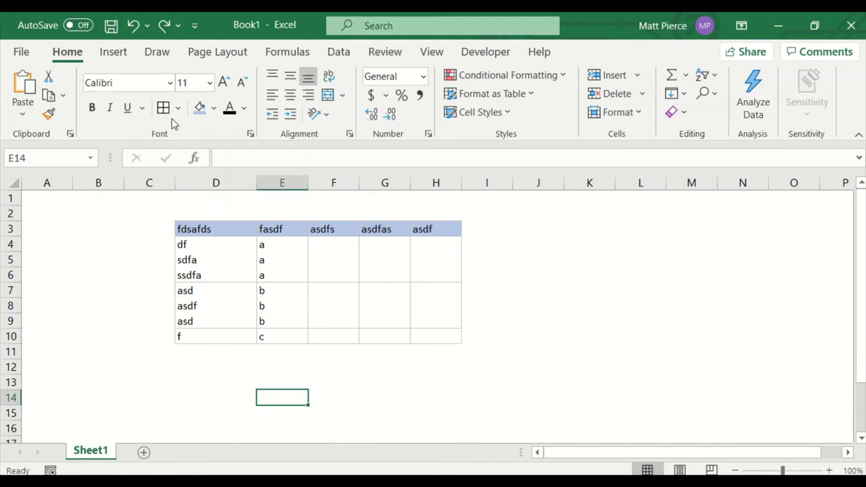
left_click_drag(185, 229, 444, 337)
key("ctrl+1")
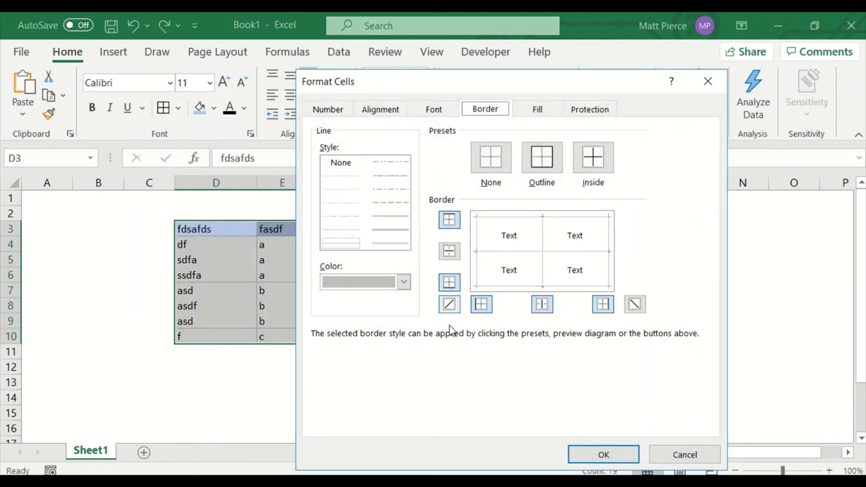
left_click(685, 454)
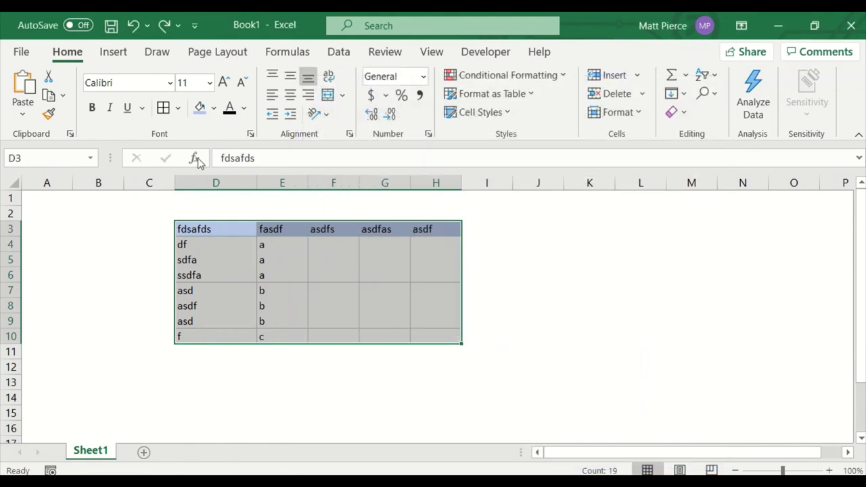
left_click(178, 108)
left_click(244, 270)
left_click(561, 293)
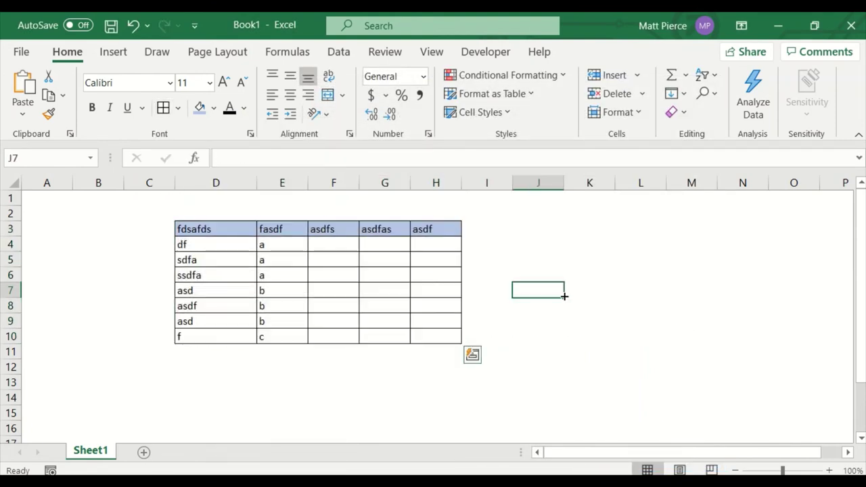
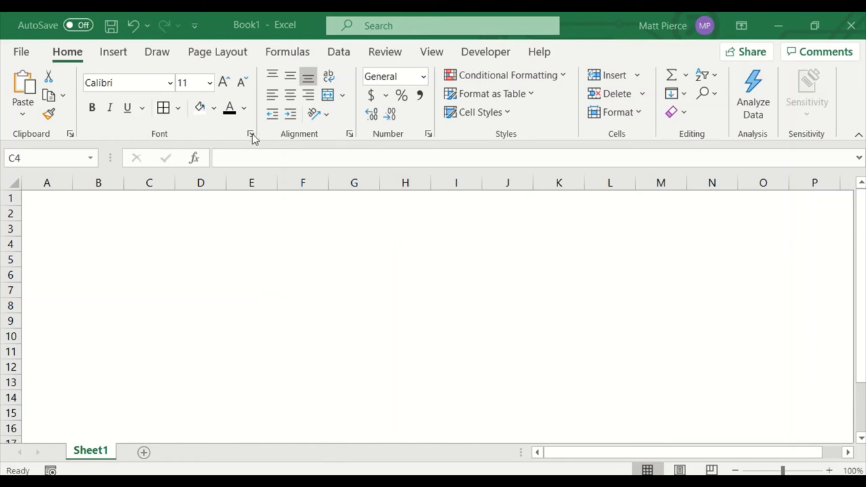
Step: Browse the clipboard history, then close it
left_click(70, 135)
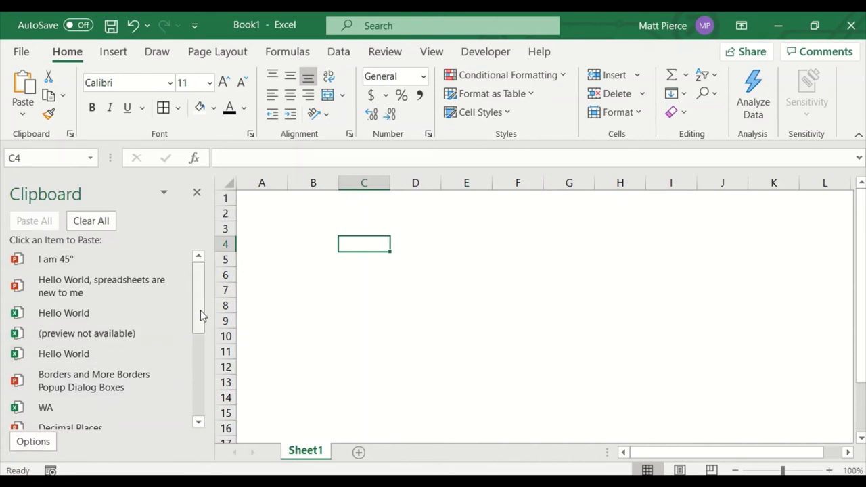
left_click_drag(201, 310, 200, 394)
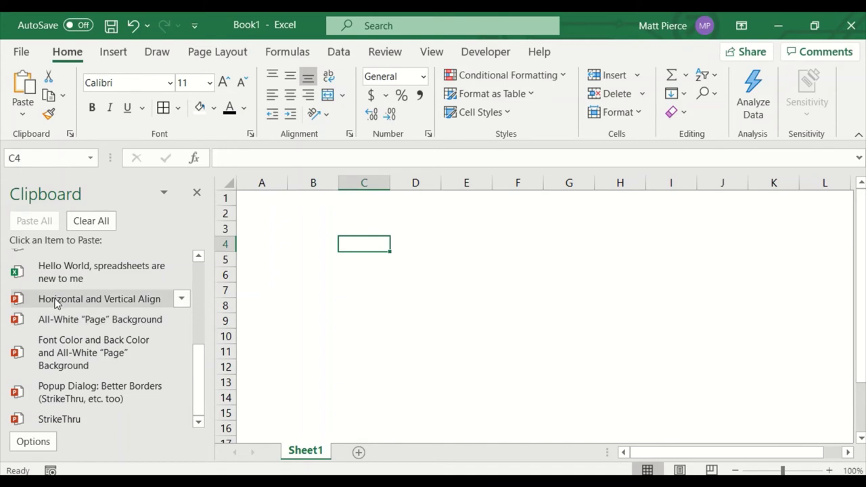
scroll(80, 319, "up", 2)
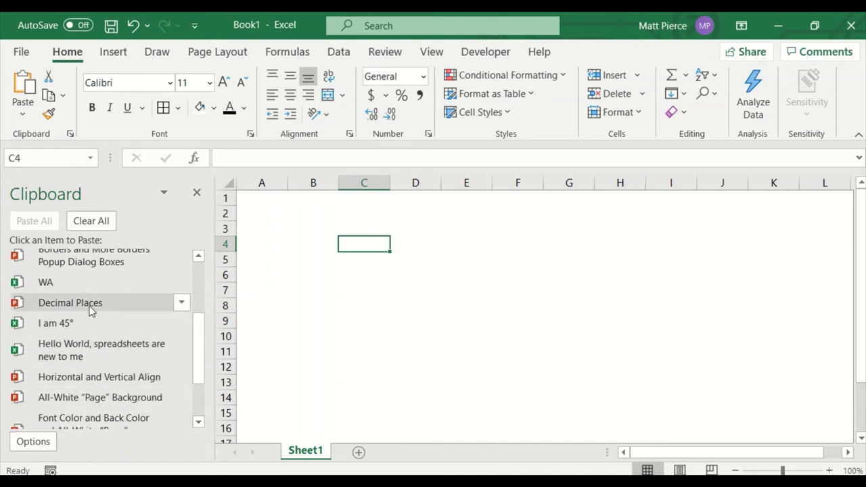
scroll(87, 318, "up", 1)
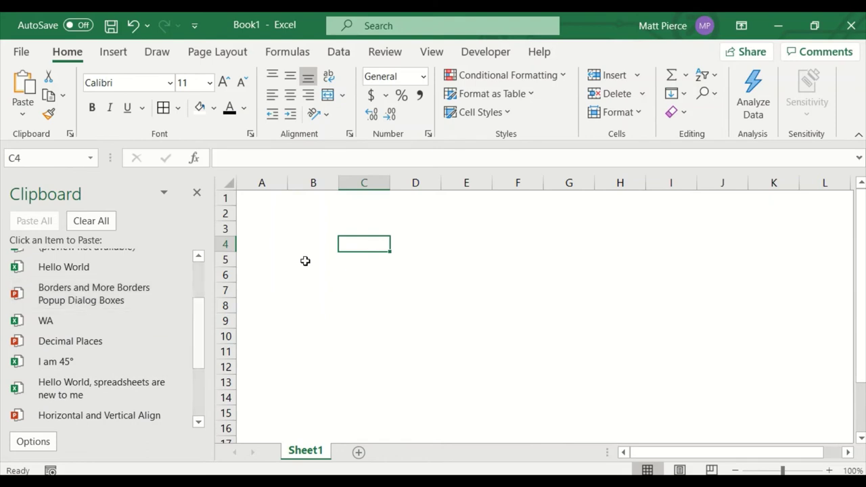
scroll(96, 322, "up", 3)
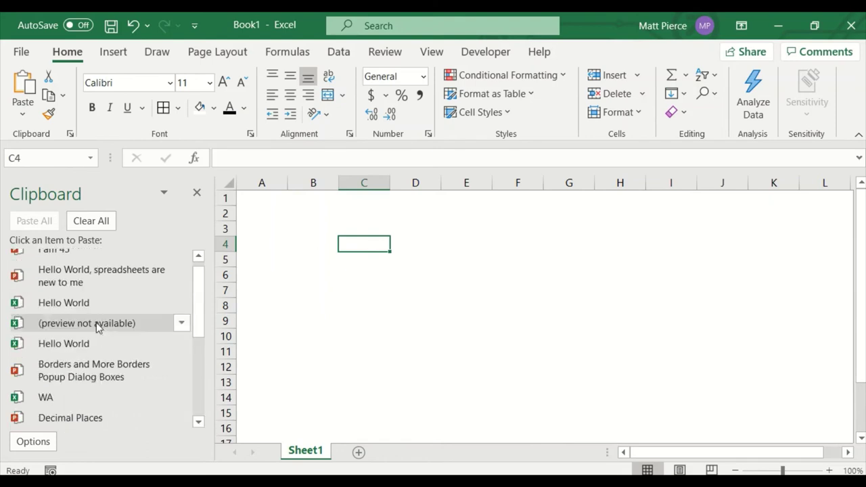
left_click(196, 195)
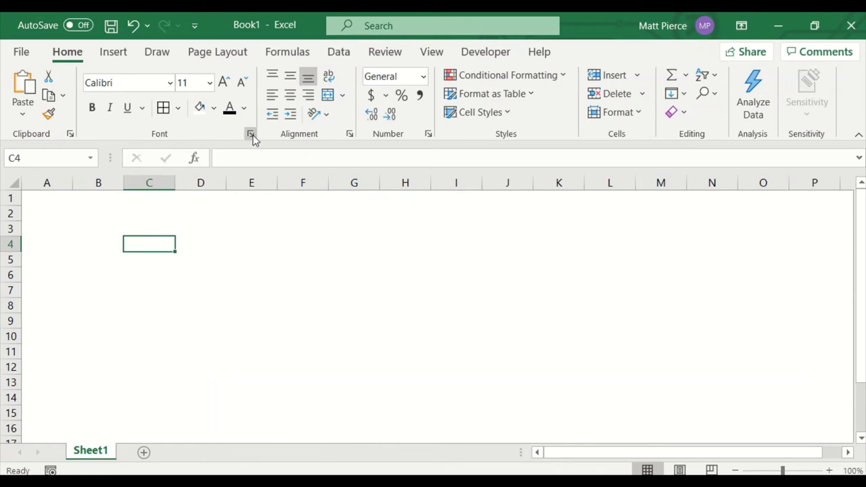
Step: Enter 'sdfsdfsd' in C4 and apply strikethrough to it
double_click(151, 244)
type("sdfsdfsd")
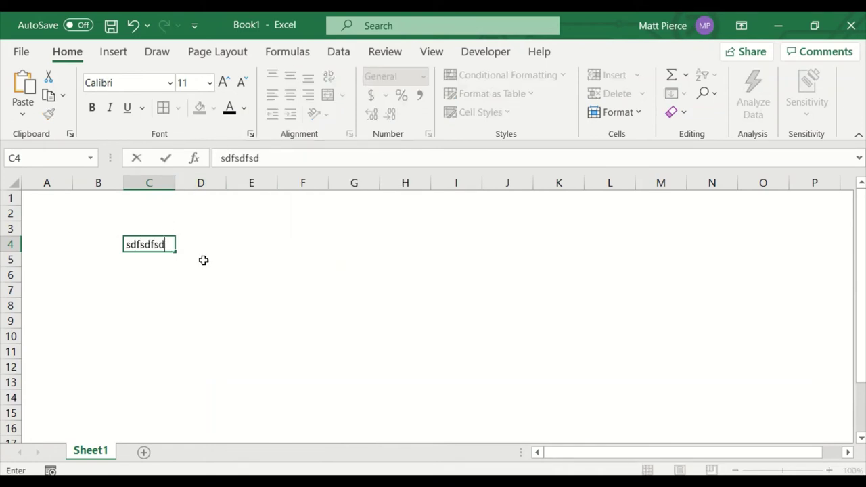
left_click(204, 260)
left_click(167, 248)
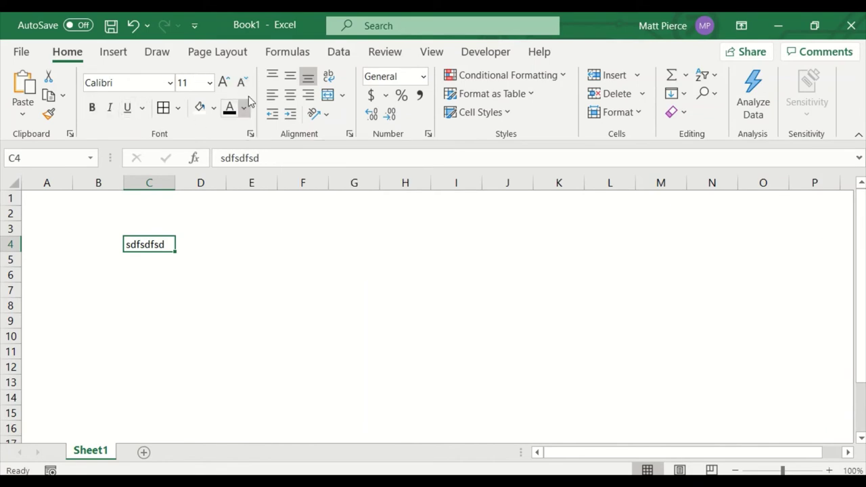
left_click(250, 134)
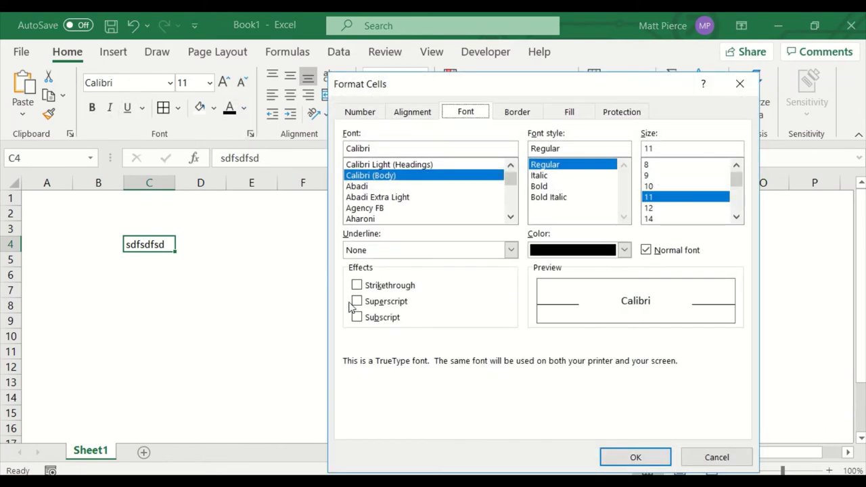
left_click(388, 287)
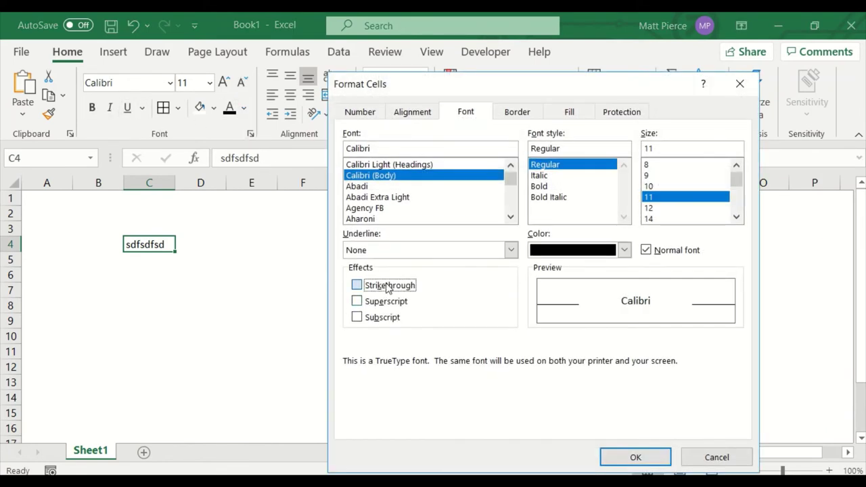
left_click(647, 459)
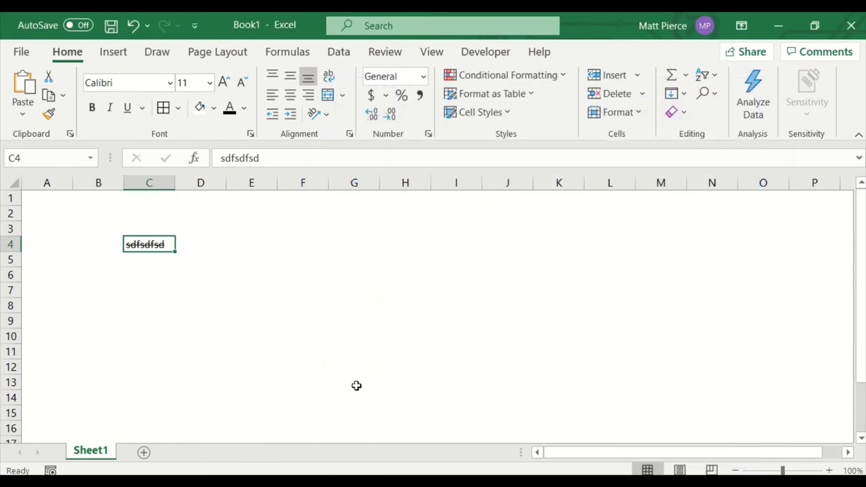
Step: Swap C4's strikethrough for superscript, then remove superscript to leave plain text
left_click(250, 135)
left_click(357, 287)
left_click(357, 302)
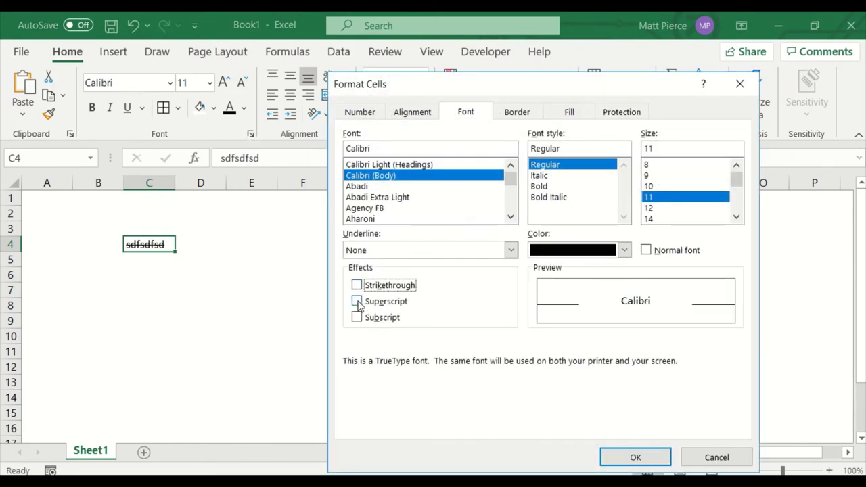
left_click(613, 457)
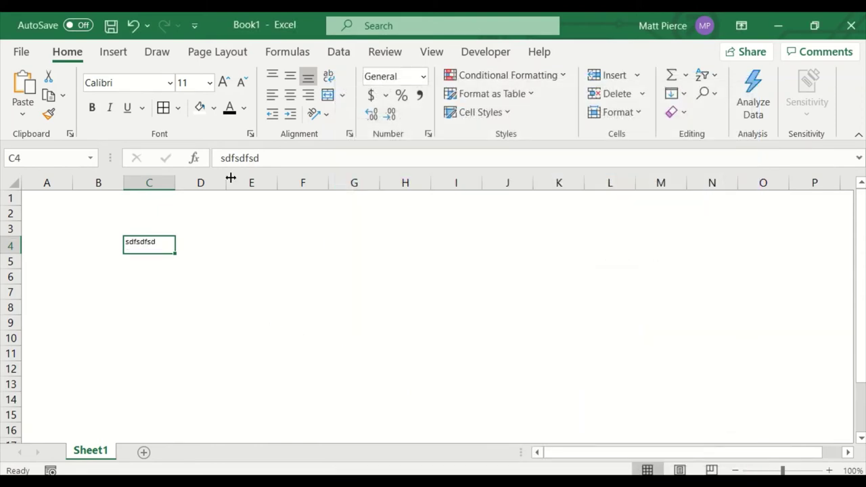
left_click(249, 134)
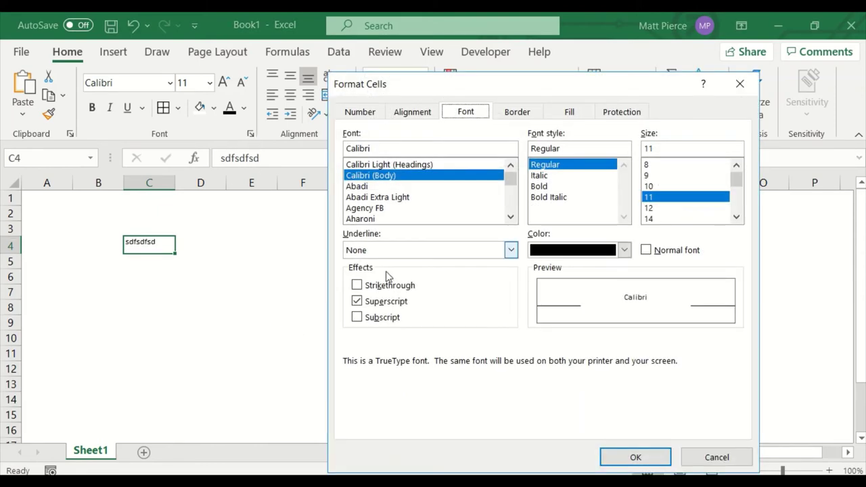
left_click(369, 301)
left_click(634, 458)
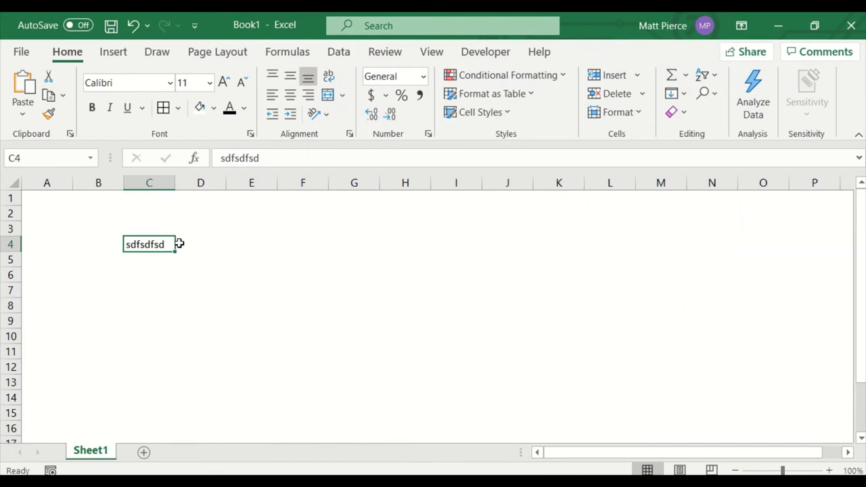
Step: Enter Answer2 in C4 and make only the trailing 2 superscript
type("Ans")
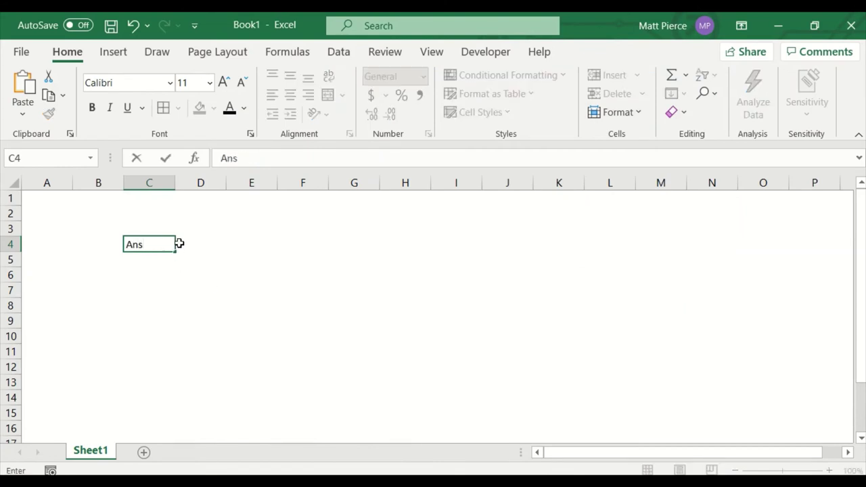
type("wer2")
key("Return")
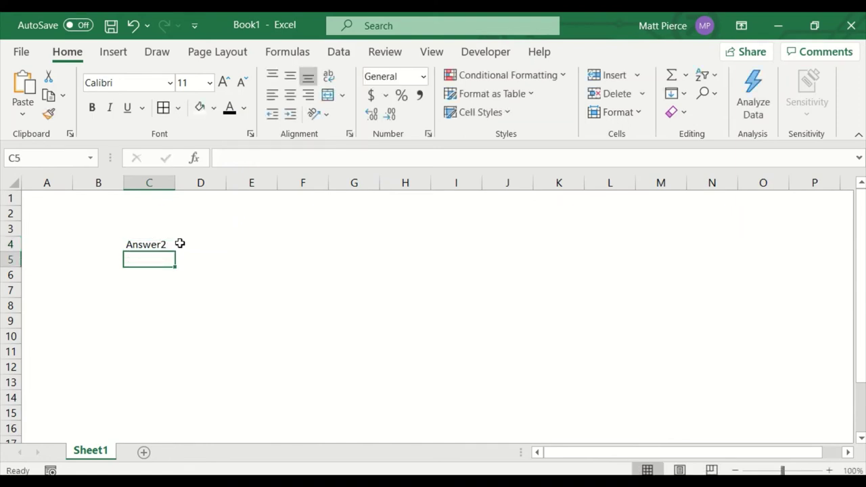
key("Up")
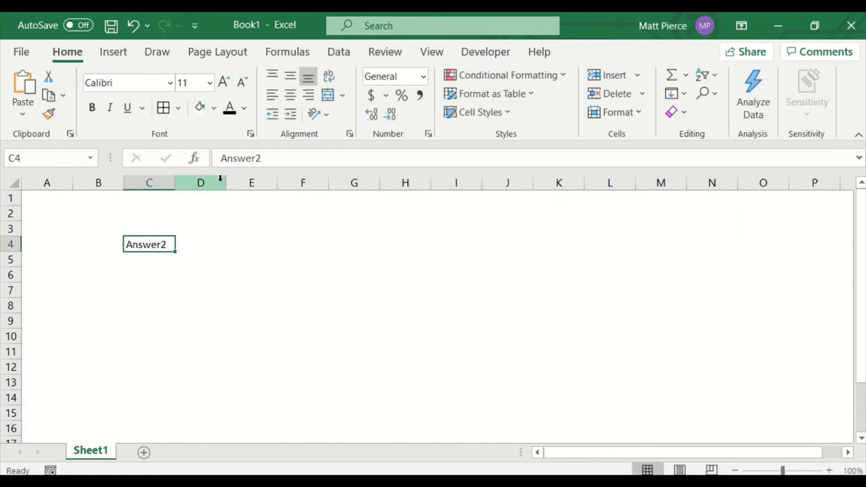
left_click(259, 158)
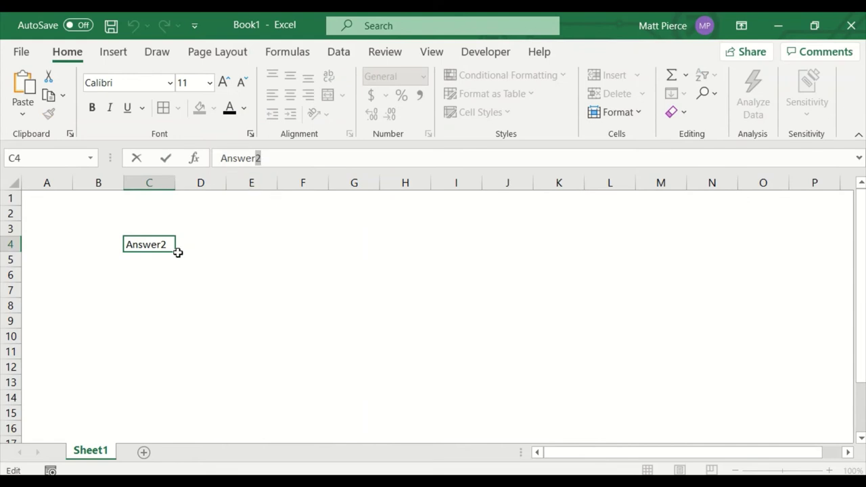
left_click(250, 134)
left_click(358, 303)
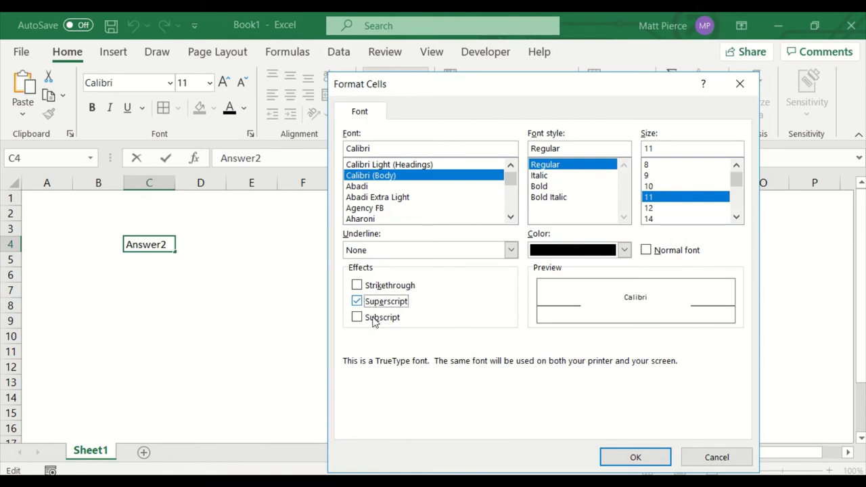
left_click(637, 458)
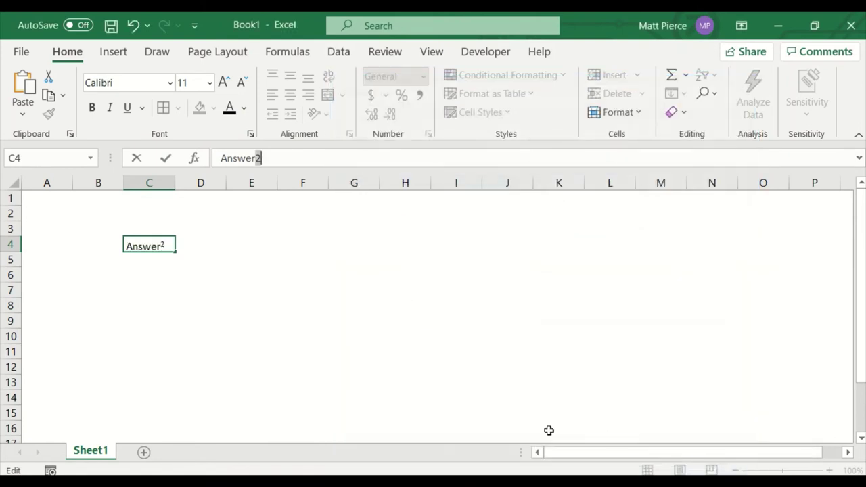
left_click(247, 321)
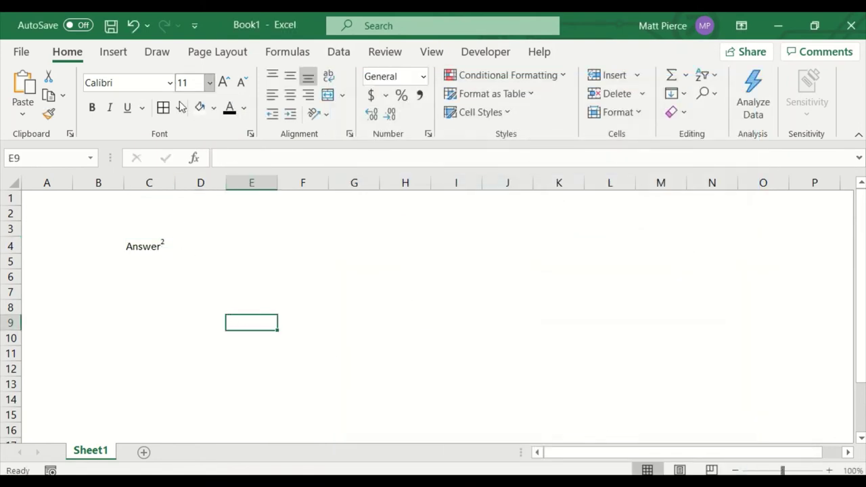
Step: Bold the letters 'we' inside Answer2 in C4
double_click(145, 248)
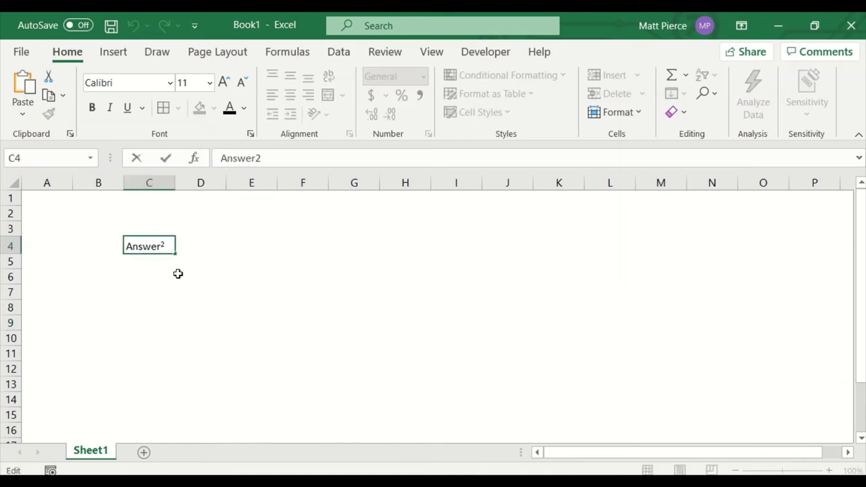
key("shift+Right")
key("shift+Right")
key("ctrl+b")
left_click(270, 311)
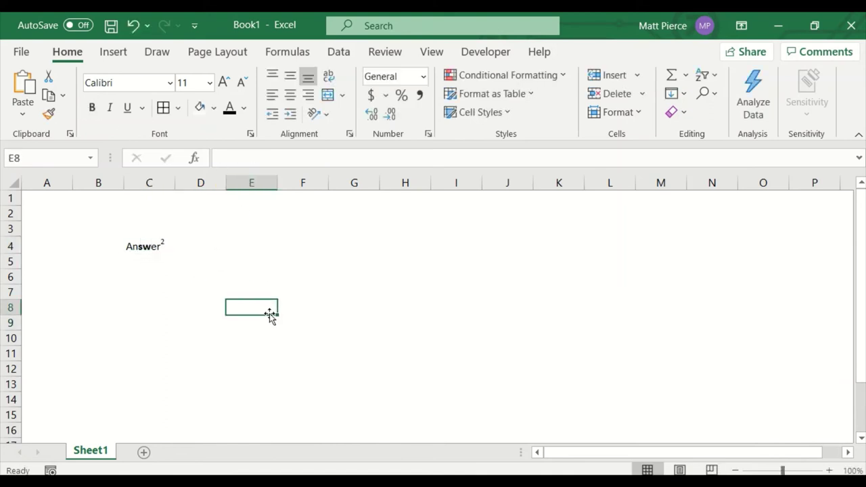
left_click(145, 248)
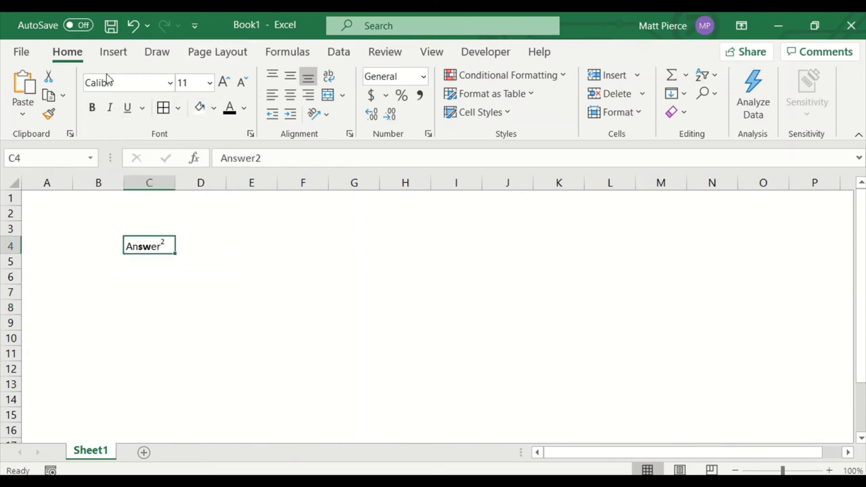
Step: Underline the letter 'n' in C4's Answer2
left_click(155, 276)
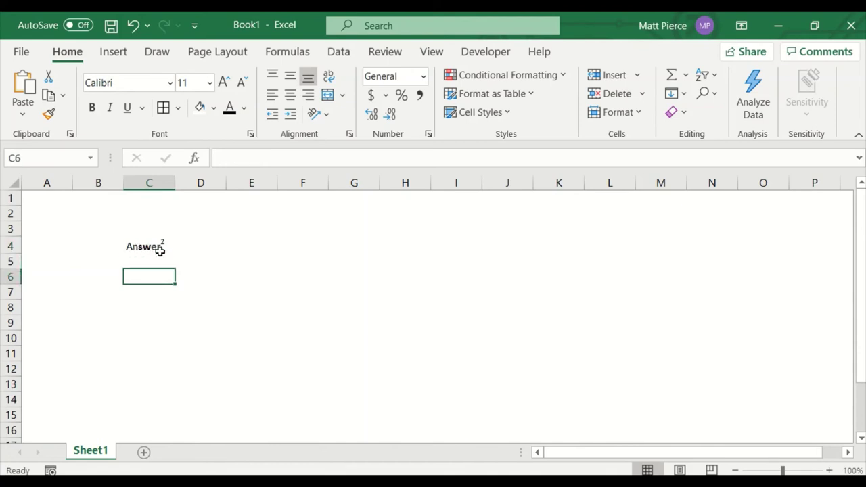
left_click(156, 246)
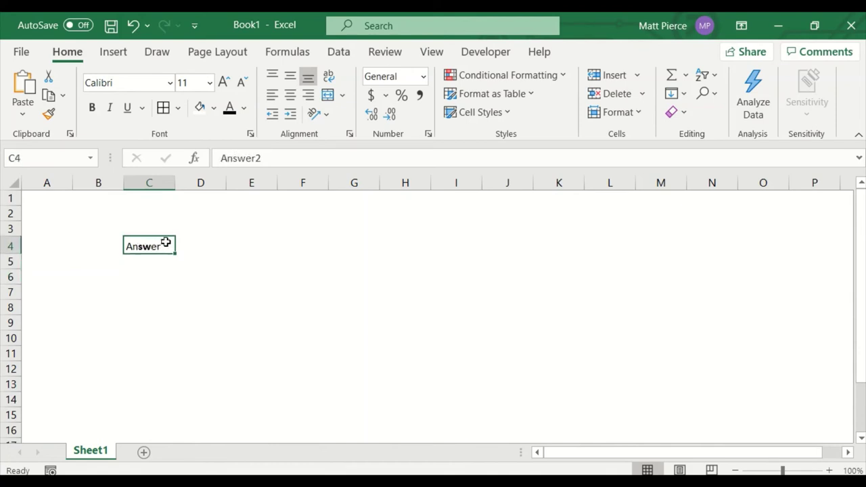
left_click(235, 160)
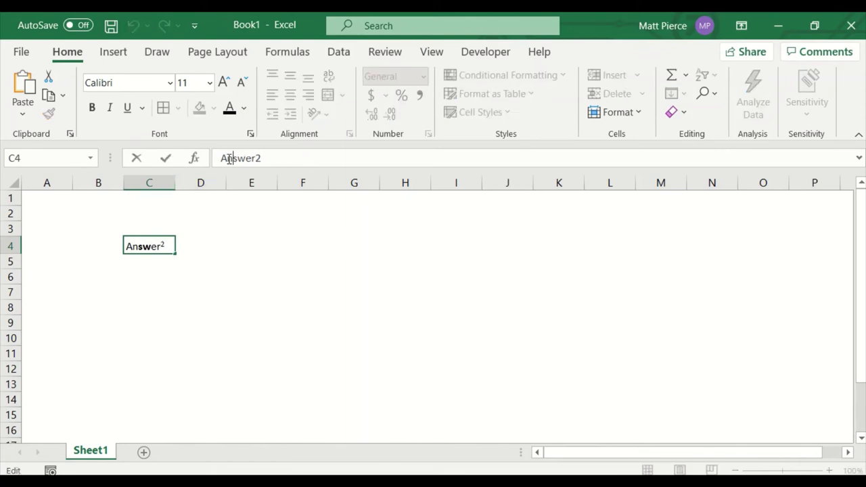
left_click_drag(226, 158, 233, 158)
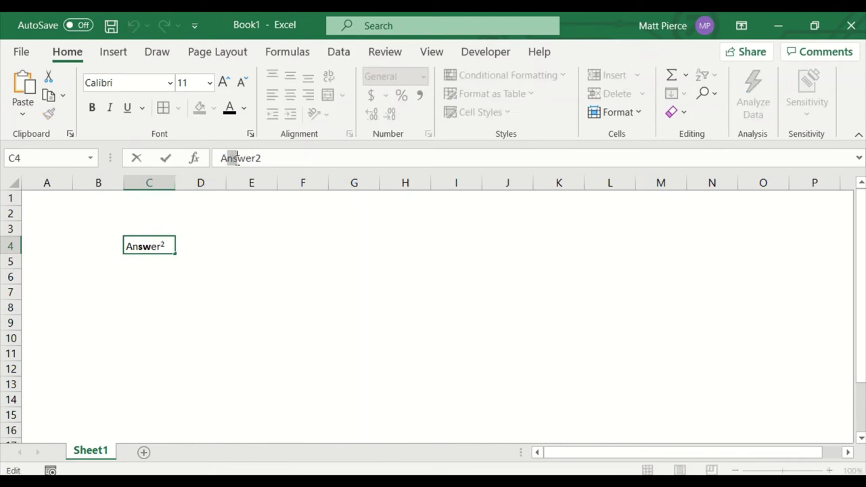
left_click(127, 108)
left_click(210, 266)
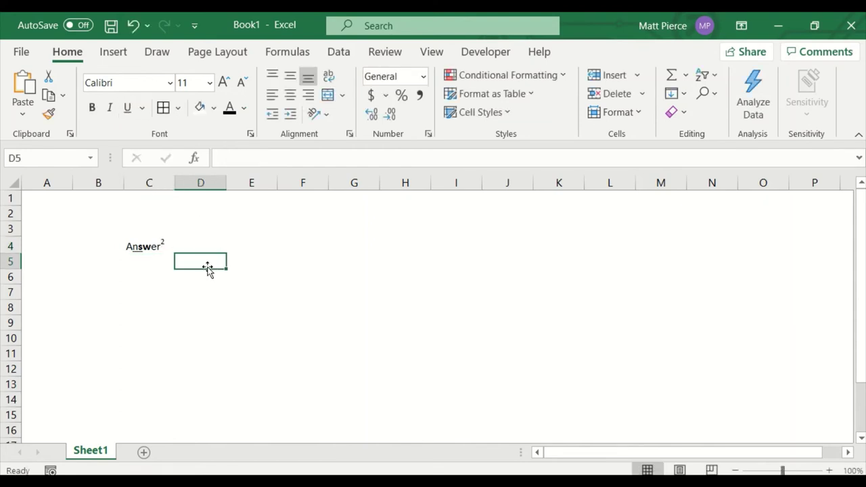
Step: Re-edit C4 and select the letters 'nswe' in Answer
left_click(144, 248)
double_click(145, 249)
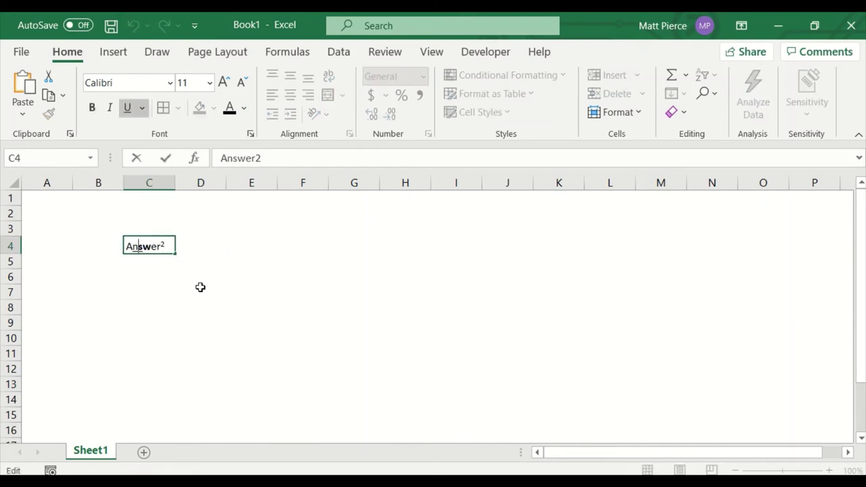
key("Left")
key("Escape")
left_click(212, 265)
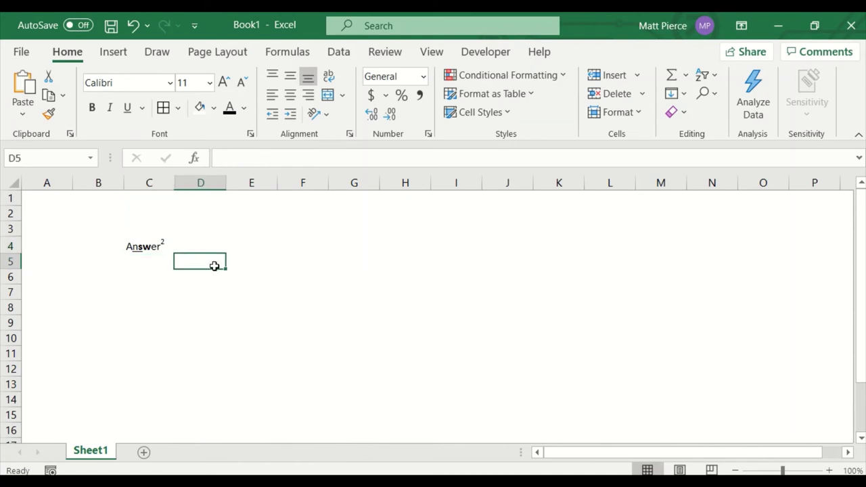
left_click(160, 249)
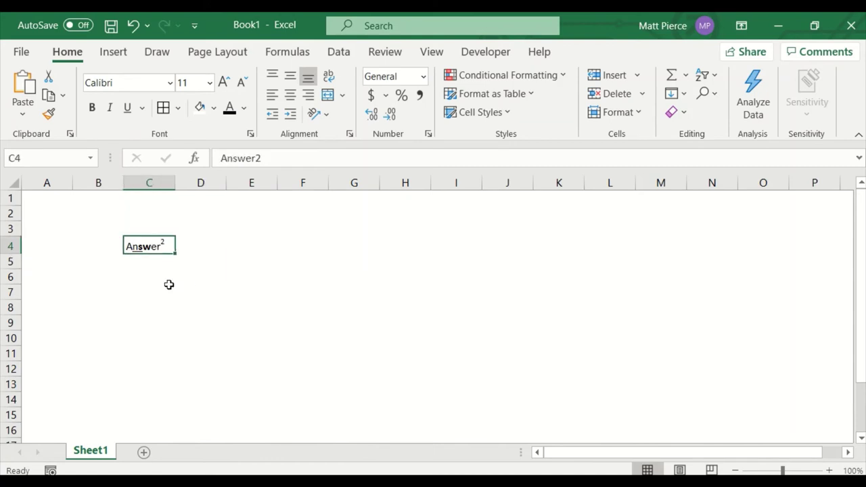
double_click(136, 247)
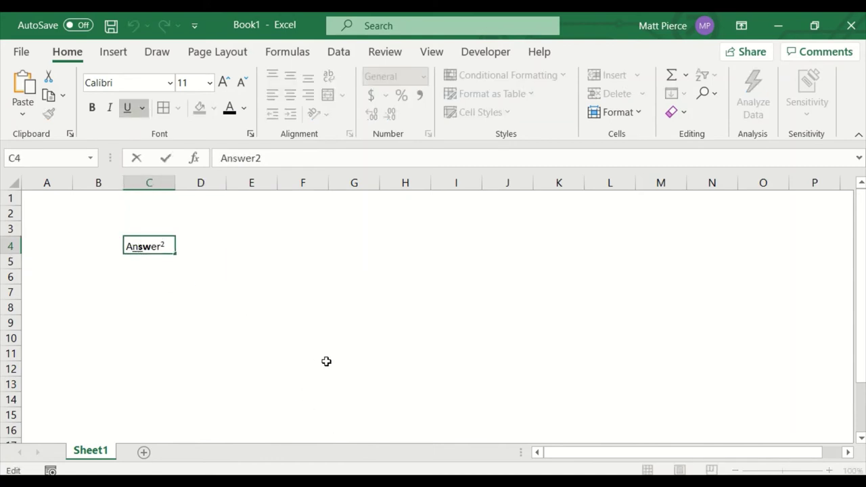
key("Home")
key("shift+Right")
key("shift+Right")
key("shift+Right")
key("shift+Right")
key("shift+Right")
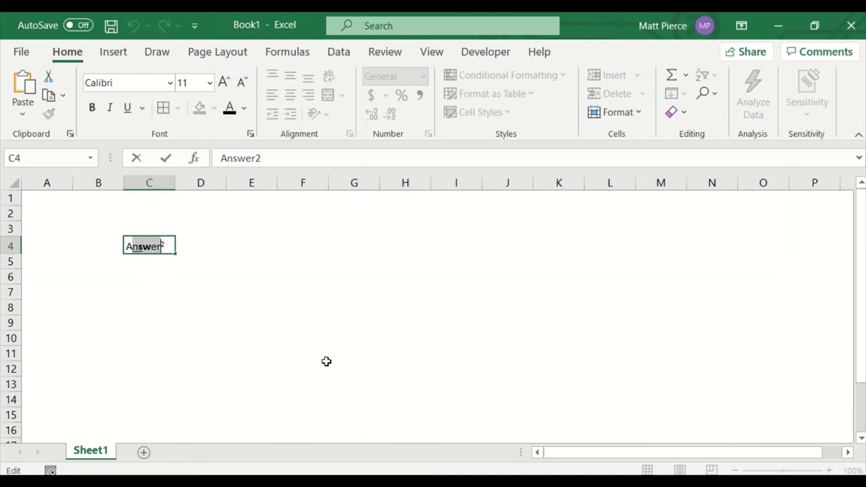
key("shift+Left")
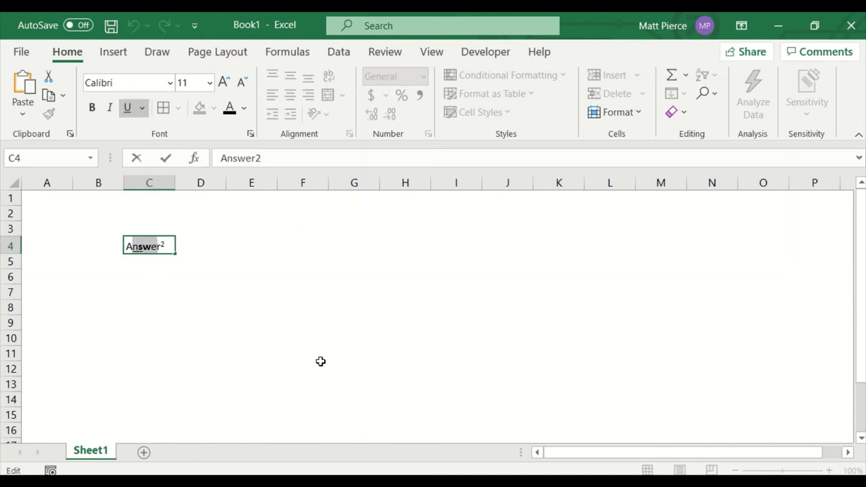
Step: Remove the underline from 'nswe', leaving it unbolded, then bring up C4's Format Cells
left_click(128, 108)
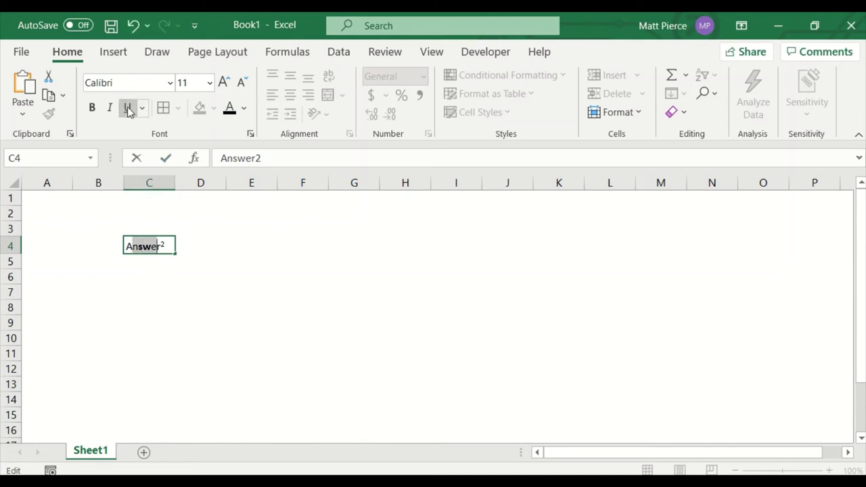
left_click(92, 108)
left_click(92, 107)
left_click(359, 321)
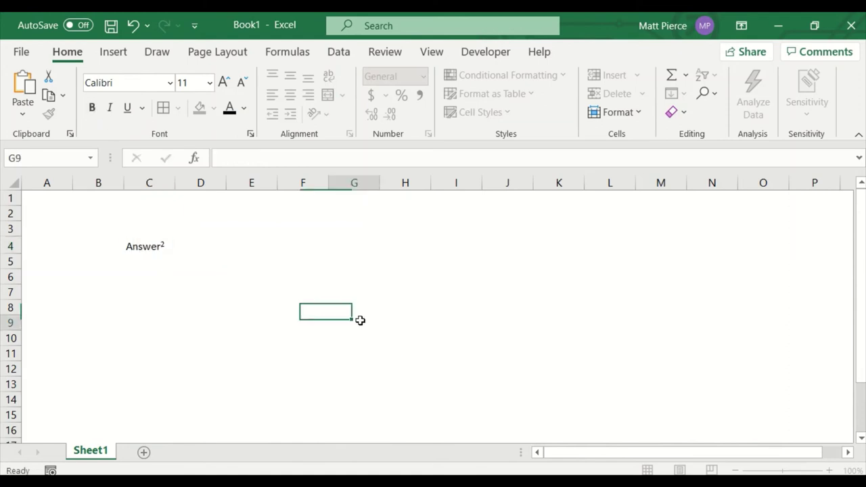
left_click(135, 252)
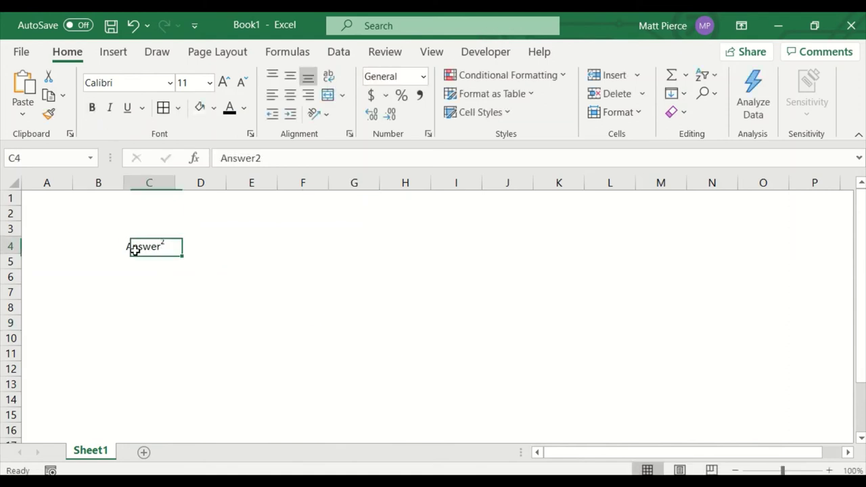
left_click(251, 134)
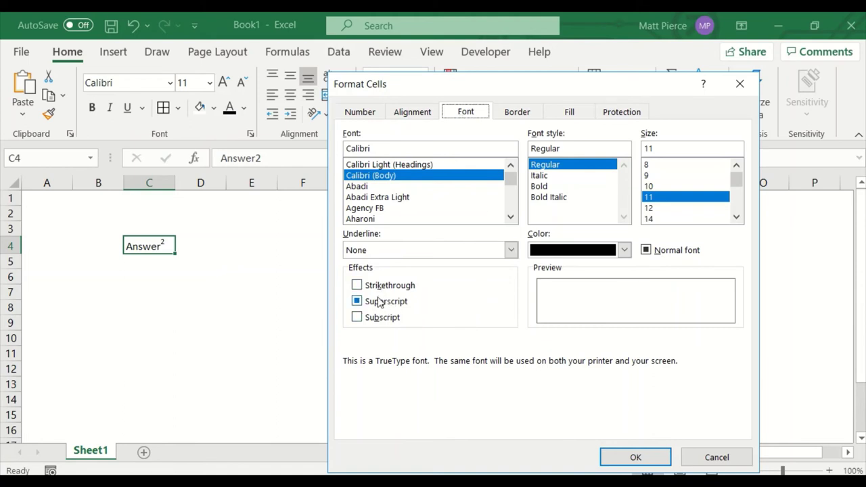
Step: Tilt C4's text orientation to 40 degrees, then review the Font and Number options
left_click(419, 116)
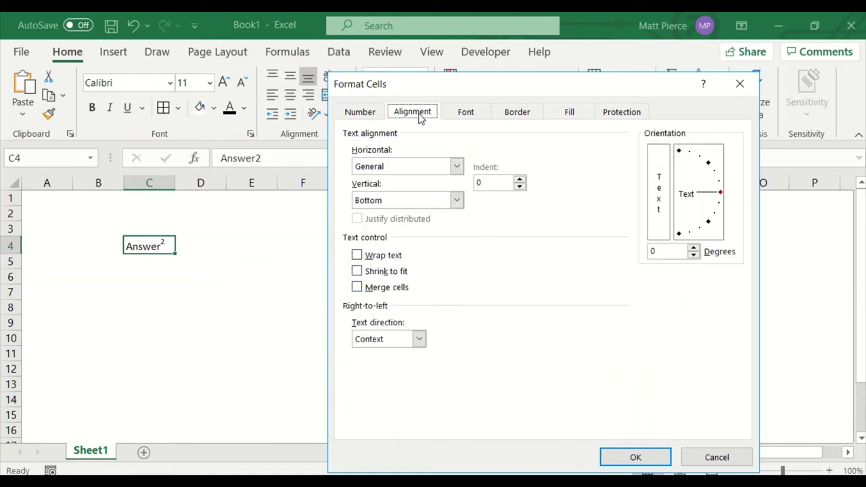
left_click_drag(715, 196, 710, 166)
left_click_drag(535, 102, 532, 168)
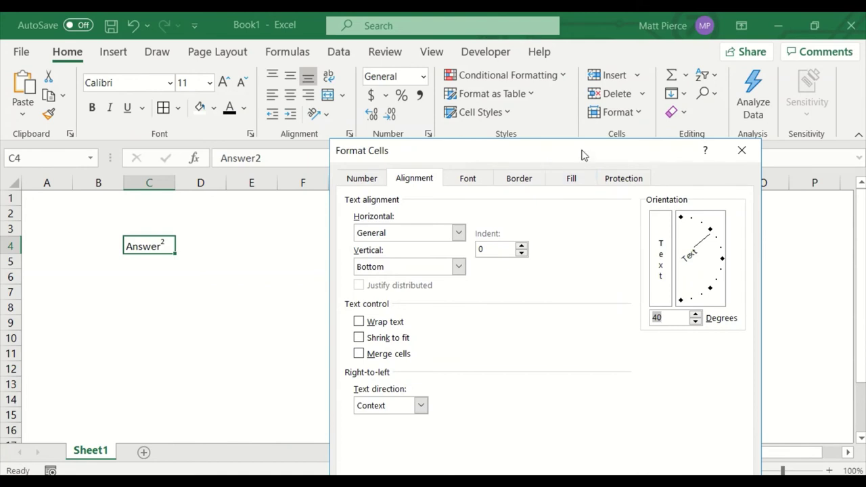
left_click_drag(582, 155, 599, 106)
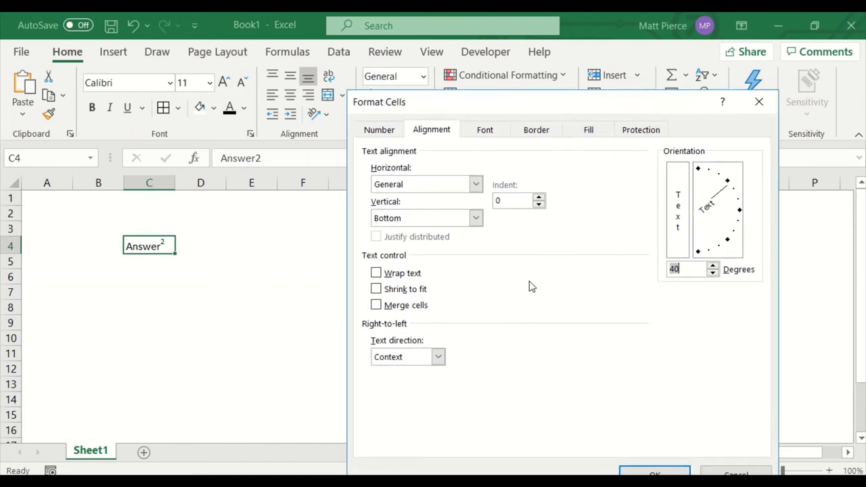
left_click(489, 134)
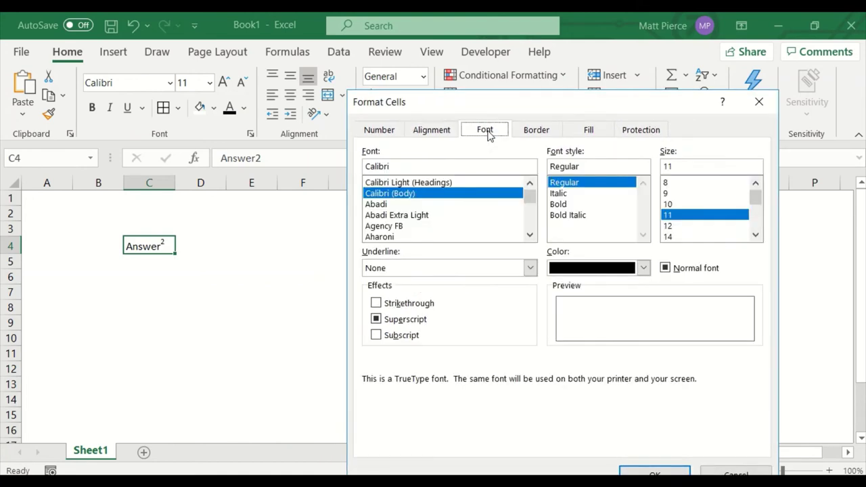
left_click(381, 132)
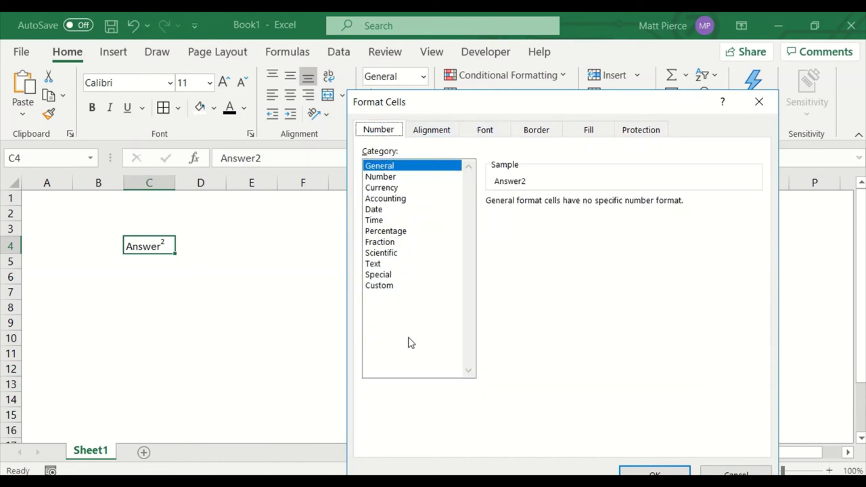
left_click_drag(424, 102, 426, 218)
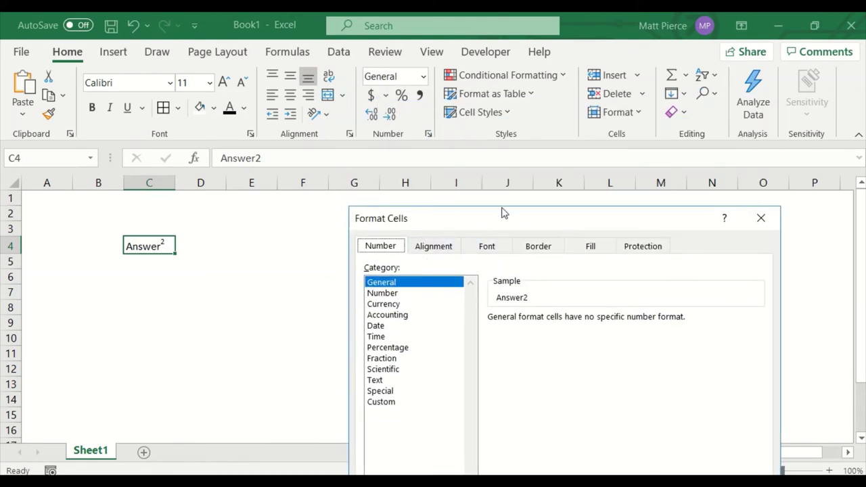
left_click_drag(501, 218, 498, 112)
Step: Apply an Outline border to C4, then undo the border and slanted text
left_click(535, 141)
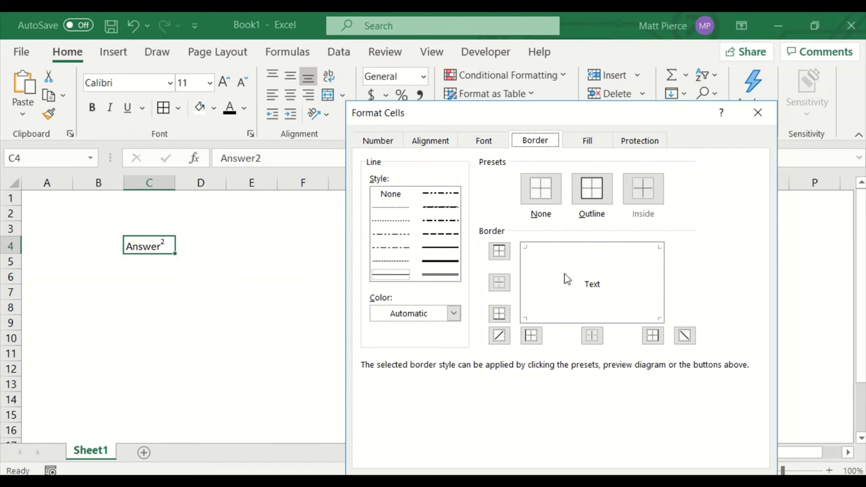
left_click(602, 193)
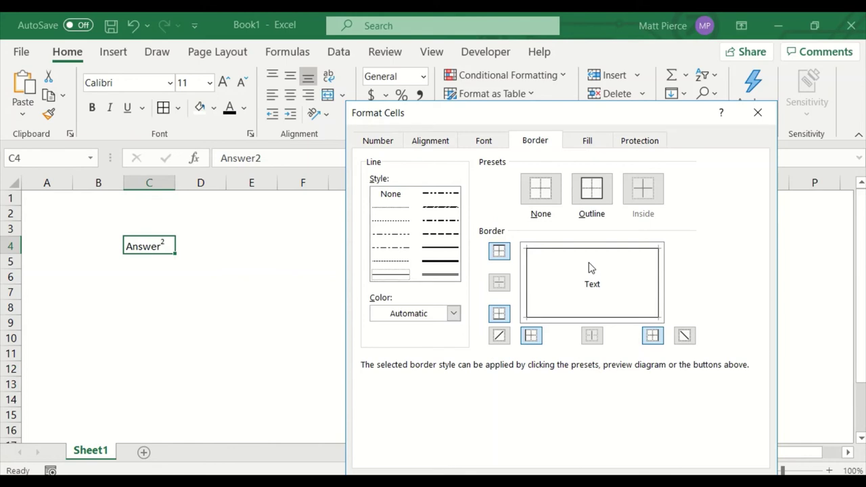
left_click(607, 441)
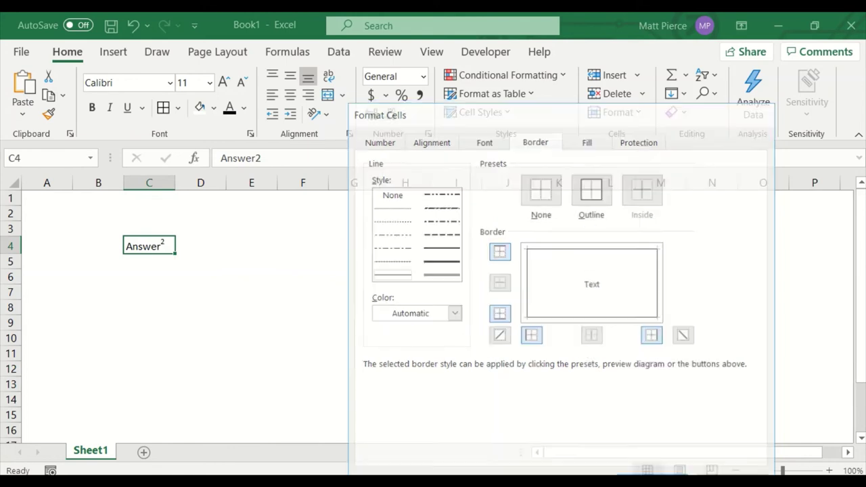
key("ctrl+z")
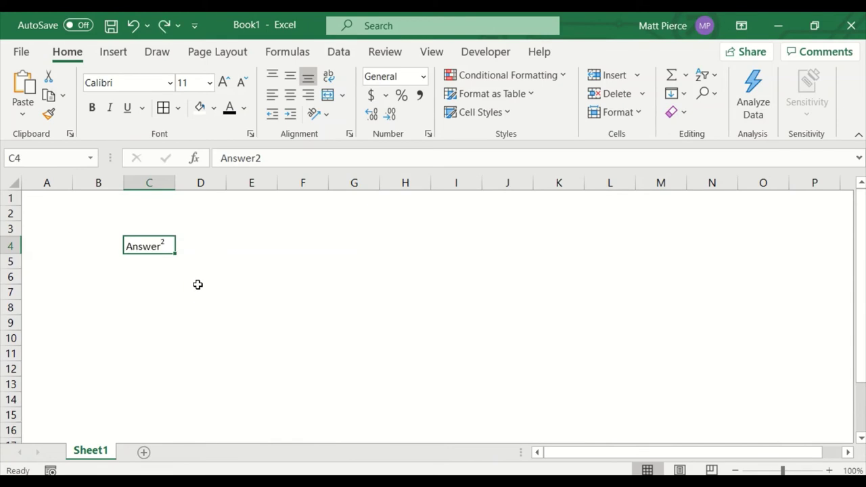
left_click(201, 244, "shift")
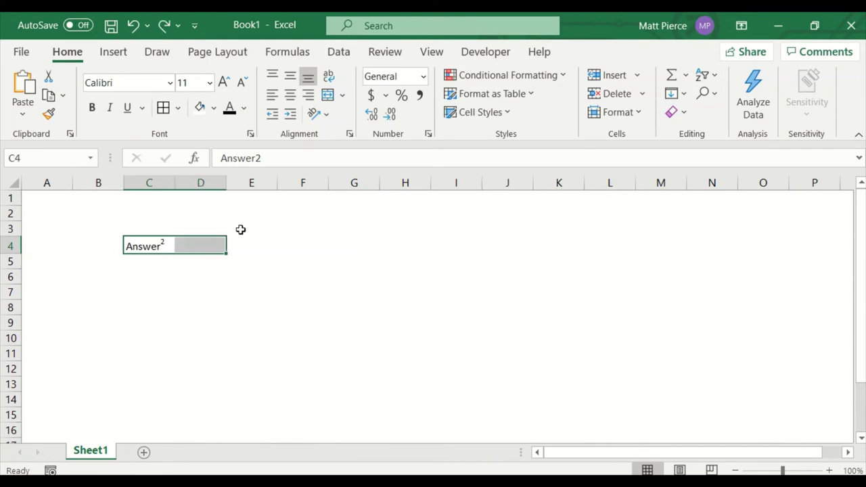
key("ctrl+1")
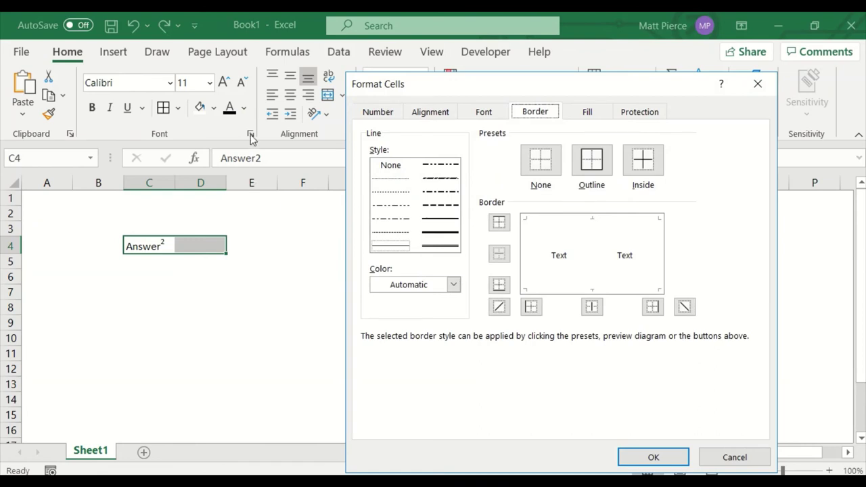
left_click_drag(399, 91, 421, 178)
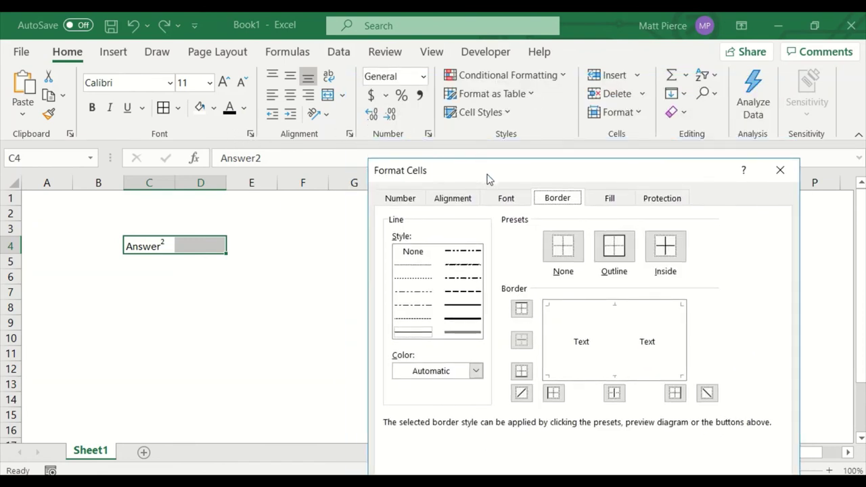
left_click_drag(489, 179, 462, 69)
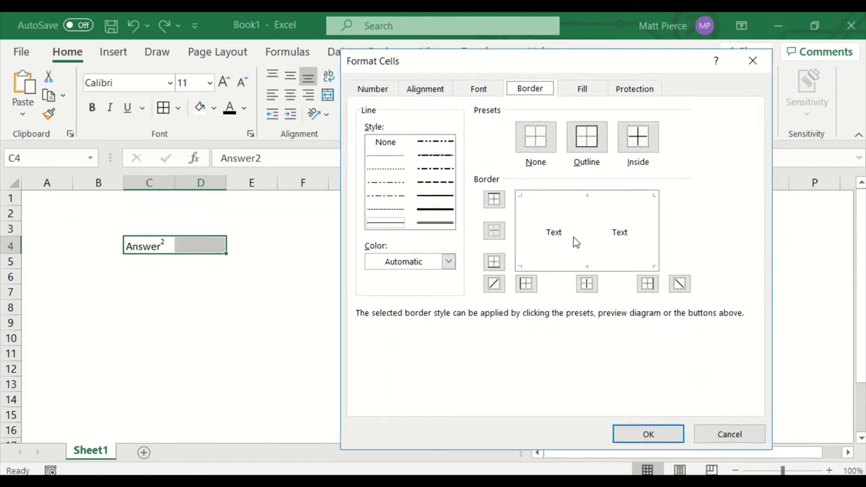
left_click(593, 144)
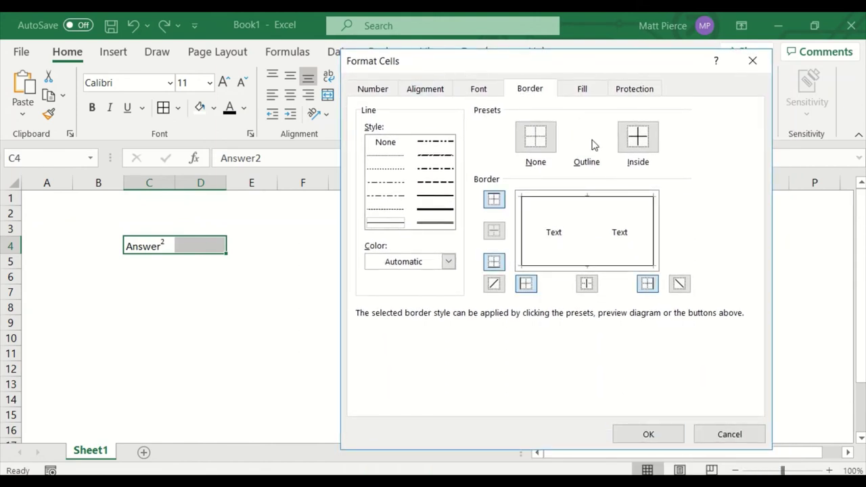
left_click(588, 218)
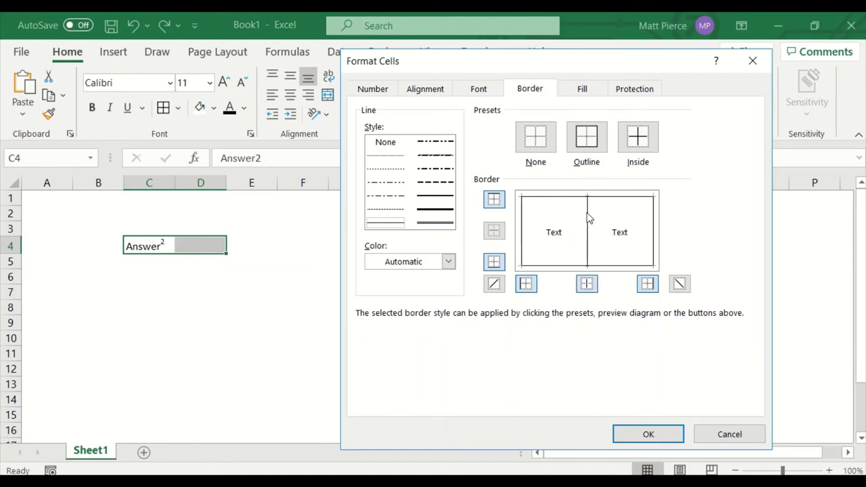
left_click(541, 233)
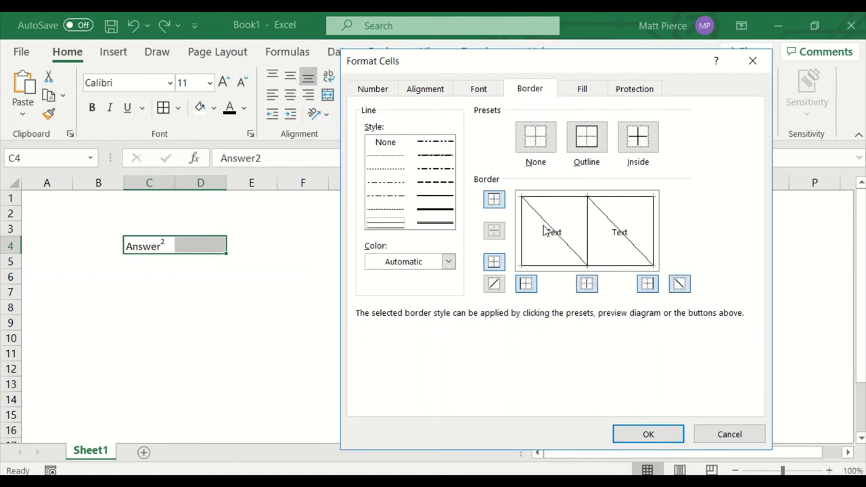
left_click(577, 239)
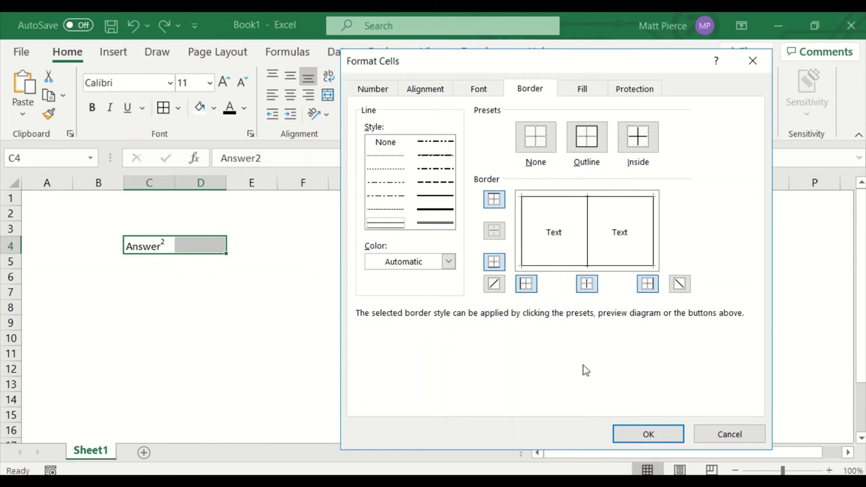
left_click(725, 434)
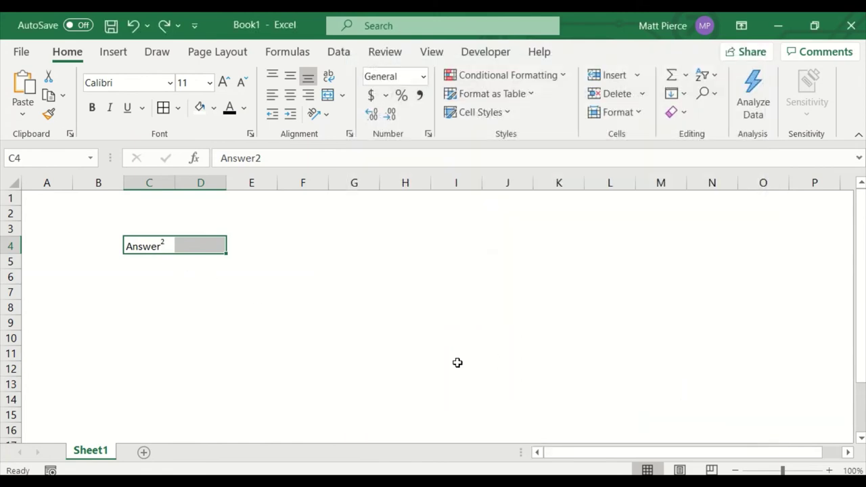
Step: Give C4:D5 outline, inside and both diagonal borders
left_click(145, 247)
left_click_drag(145, 246, 188, 264)
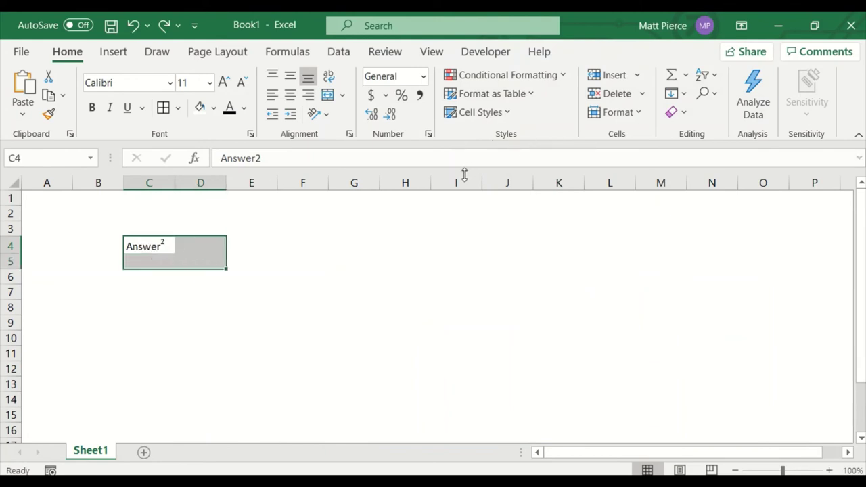
key("ctrl+1")
left_click(587, 139)
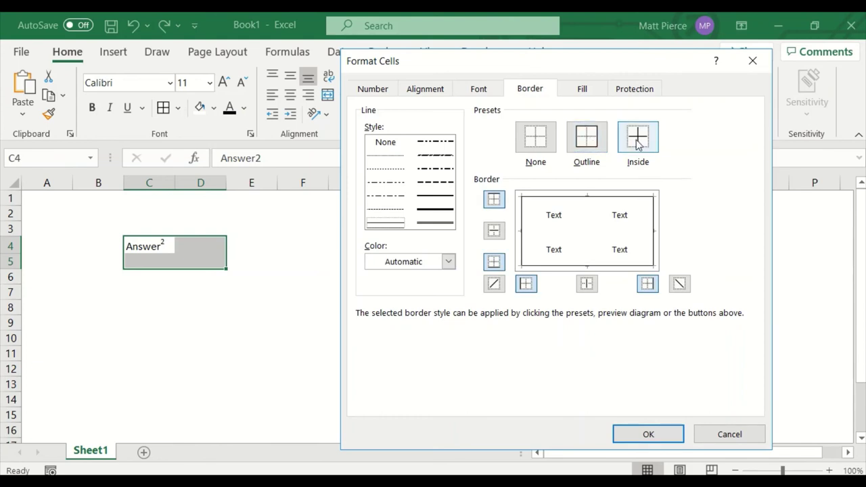
left_click(638, 142)
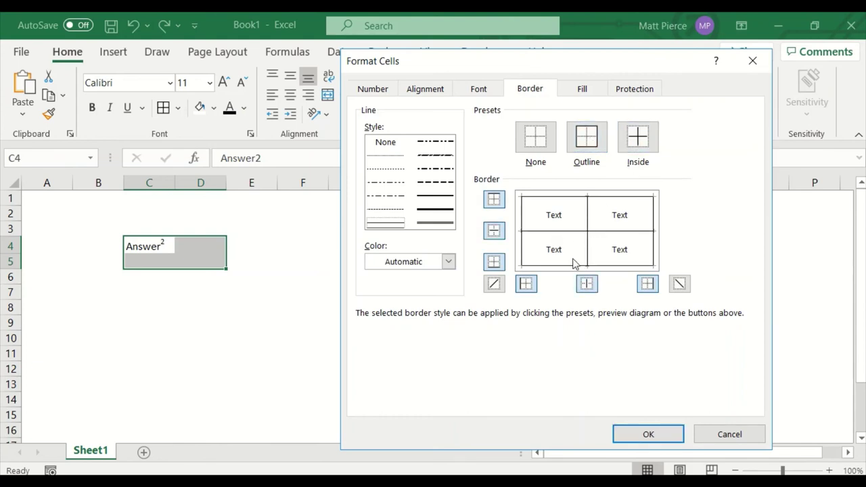
left_click(555, 252)
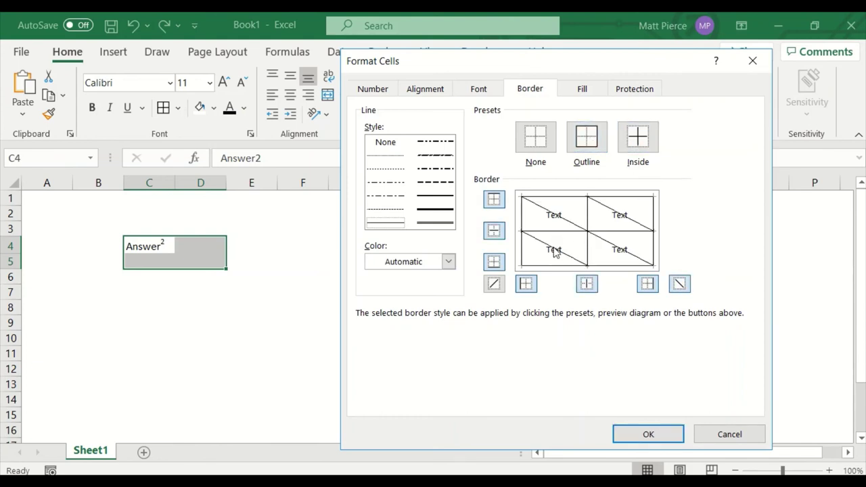
left_click(577, 251)
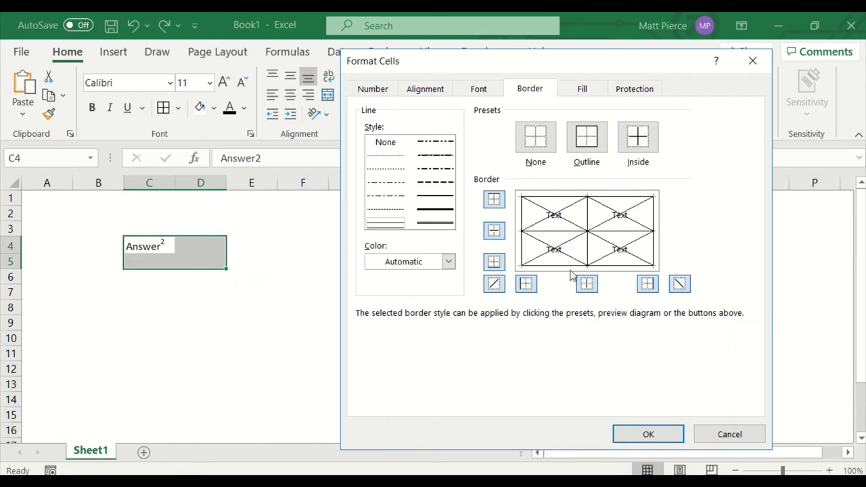
left_click(640, 434)
left_click(376, 335)
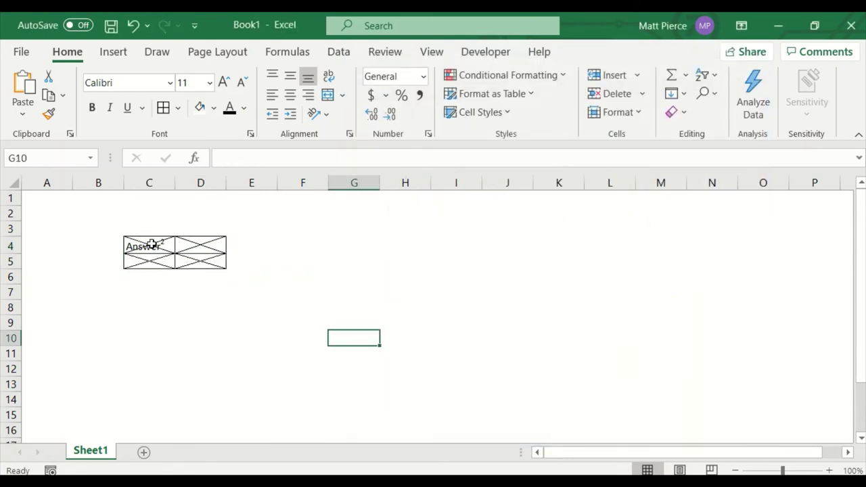
Step: Remove every border from C4:D5 with No Border
left_click_drag(150, 245, 188, 264)
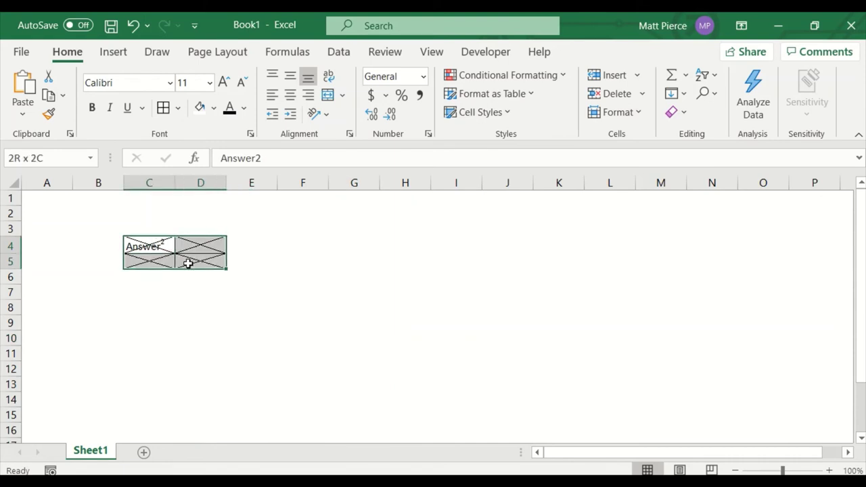
left_click(177, 109)
left_click(207, 248)
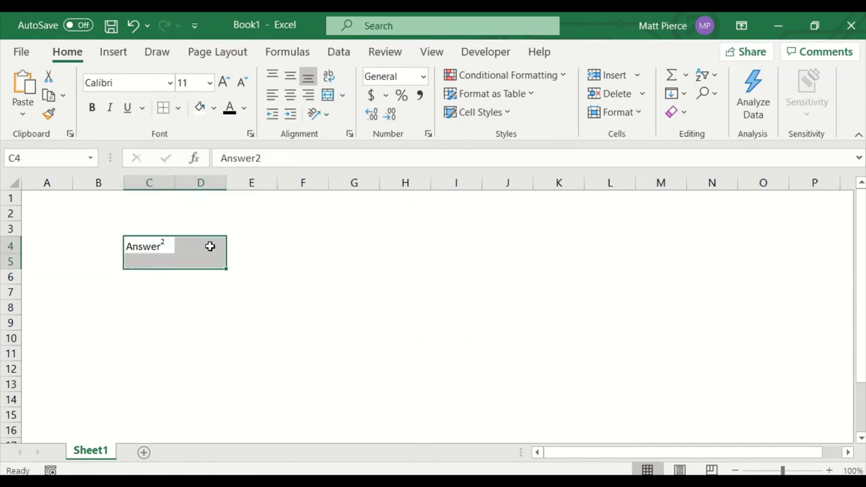
left_click(352, 278)
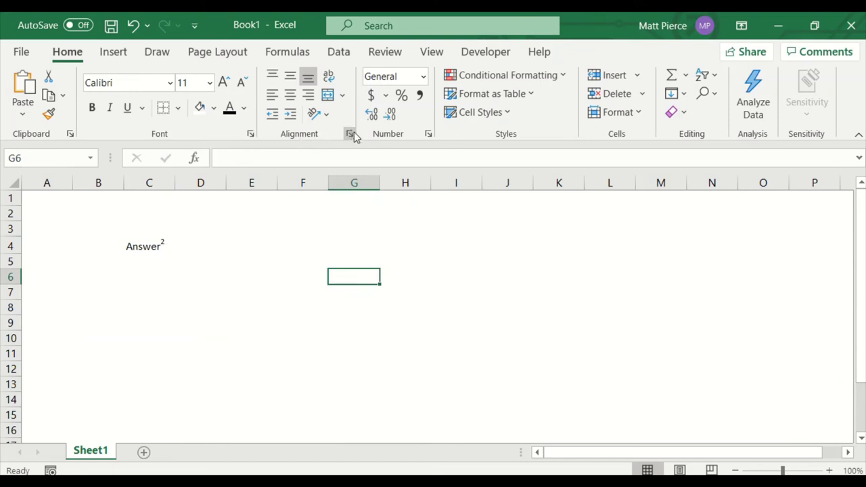
Step: Reselect the Answer² cell C4
left_click(428, 135)
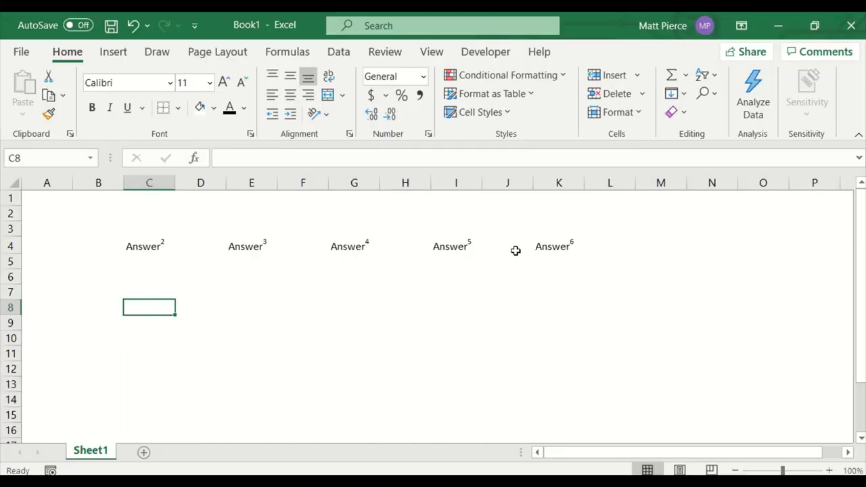
left_click(144, 248)
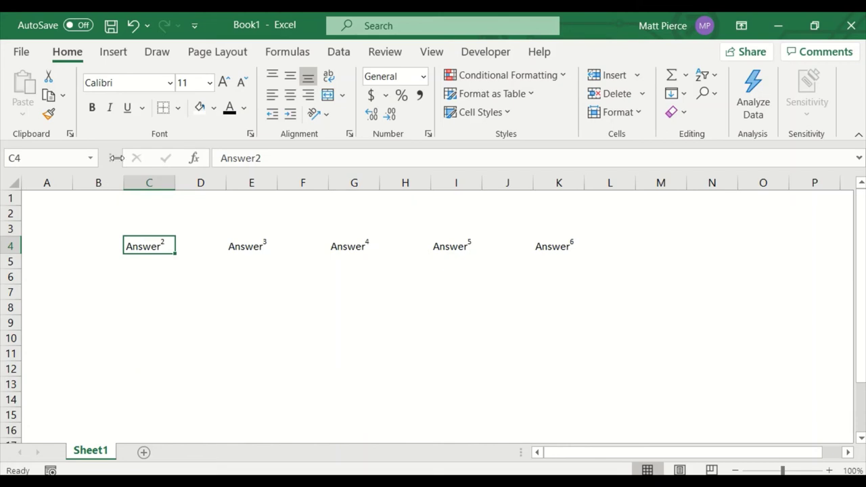
Step: Make C4's Answer² bold, italic and underlined on a yellow fill
left_click(92, 107)
left_click(110, 107)
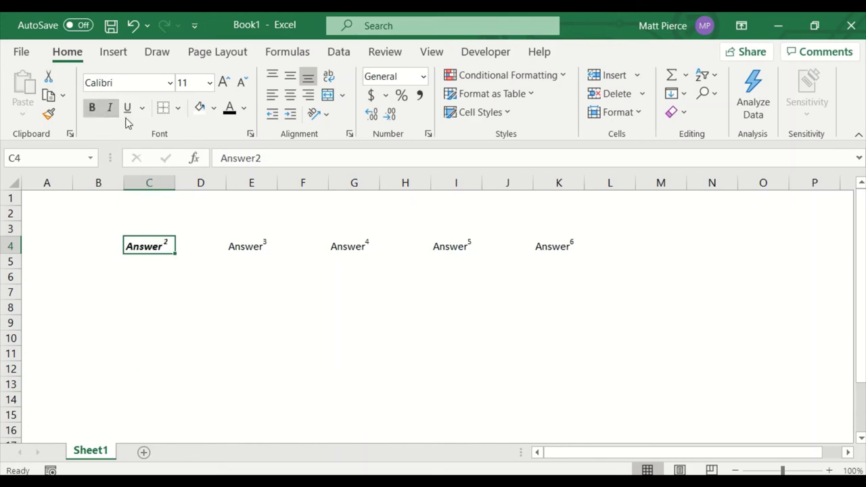
left_click(127, 109)
left_click(213, 108)
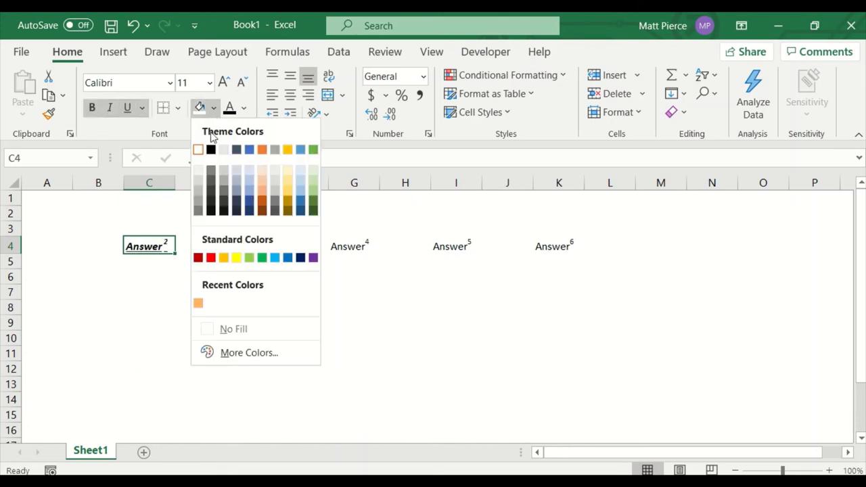
left_click(237, 258)
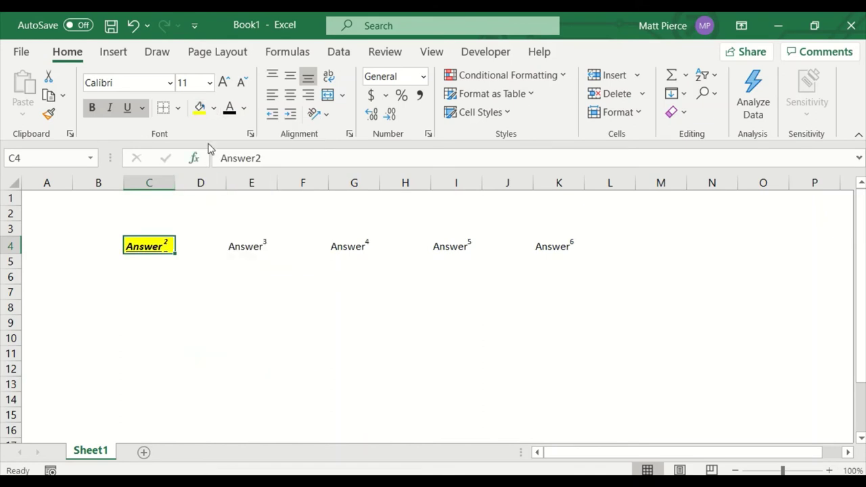
Step: Add a thick outside border around C4 and check the result
left_click(178, 109)
left_click(218, 325)
left_click(220, 326)
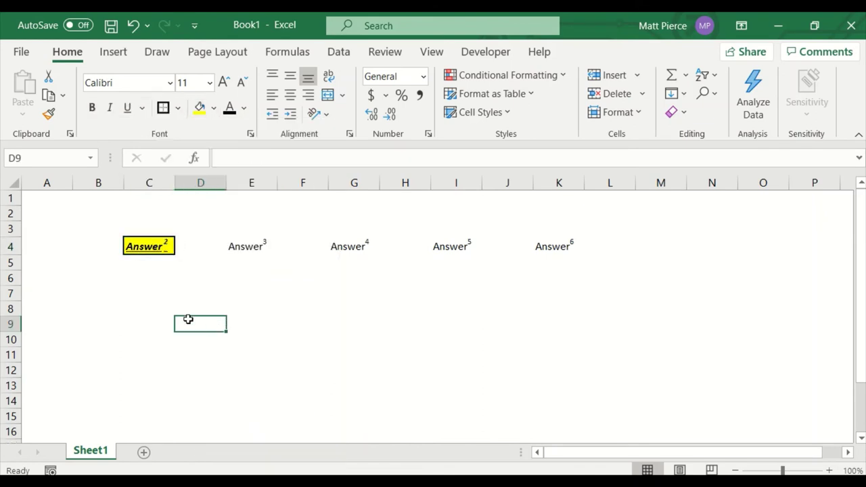
left_click(165, 248)
double_click(165, 248)
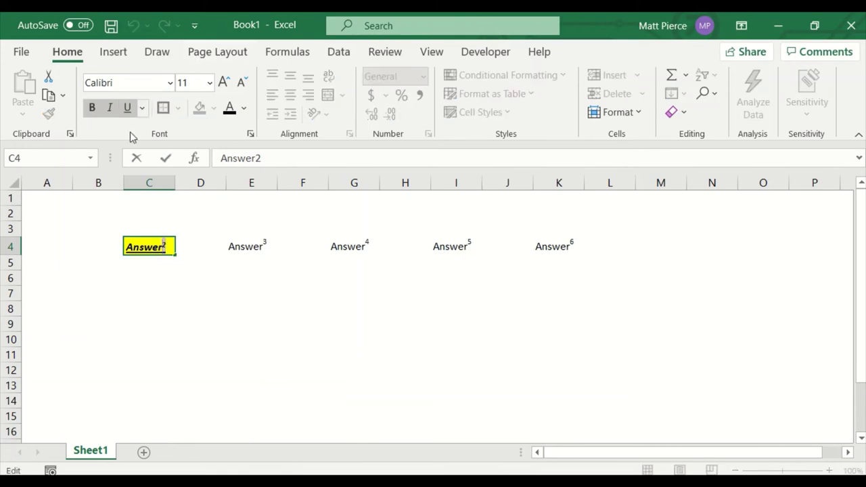
left_click(199, 336)
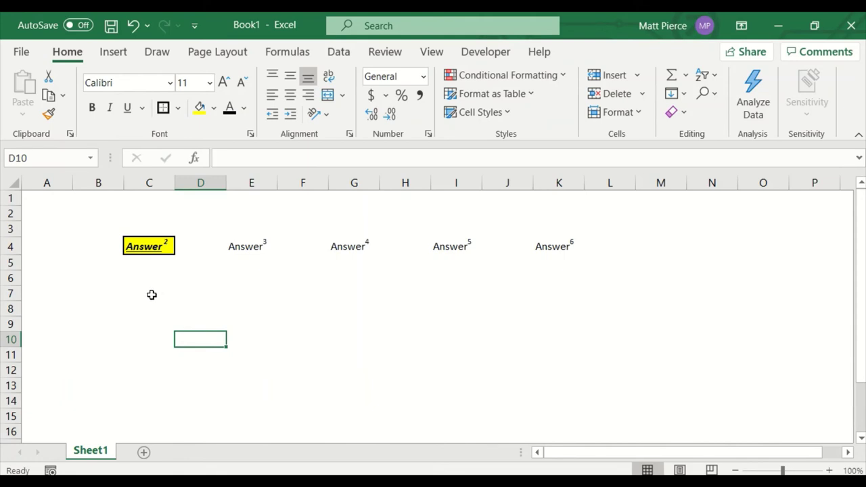
Step: Copy C4's header formatting onto Answer³ in E4 with Format Painter
left_click(155, 247)
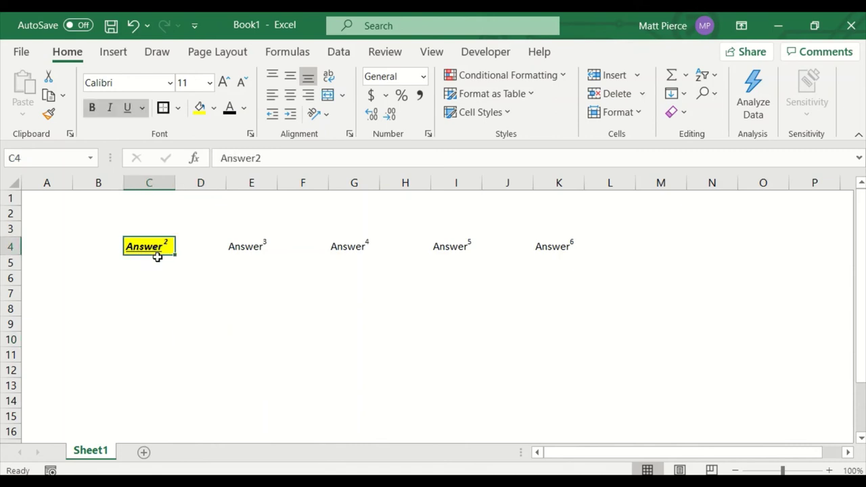
left_click(49, 116)
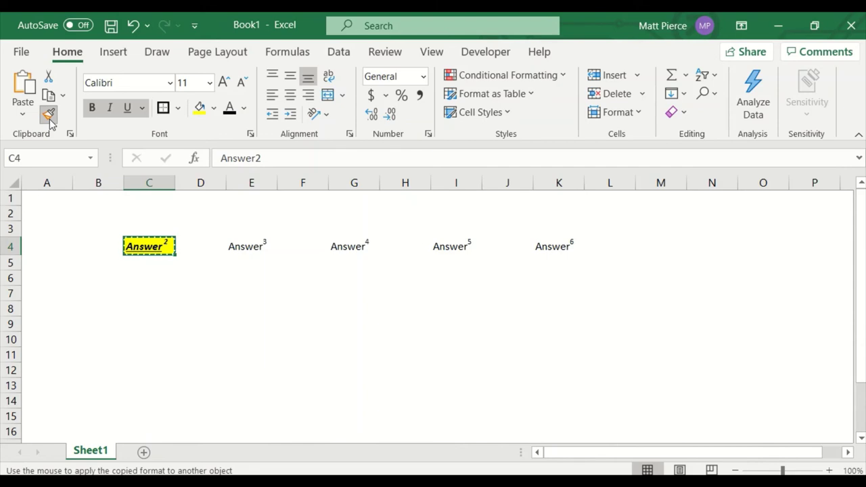
left_click(254, 247)
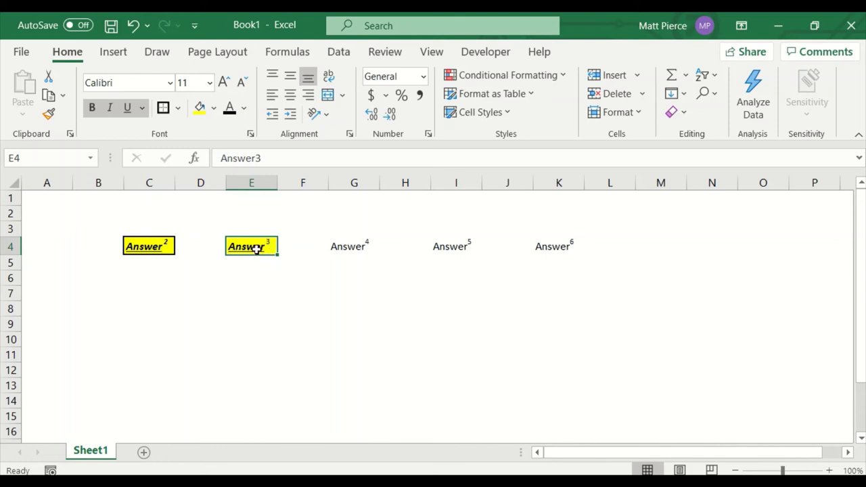
left_click(252, 306)
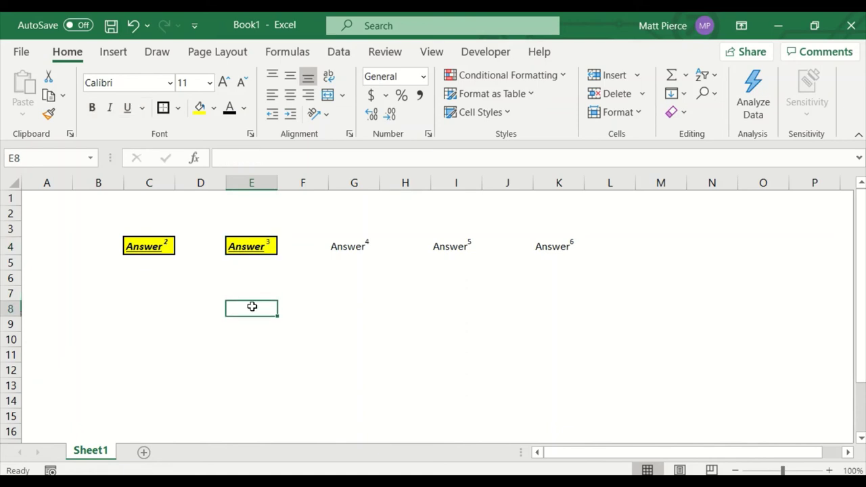
left_click(253, 248)
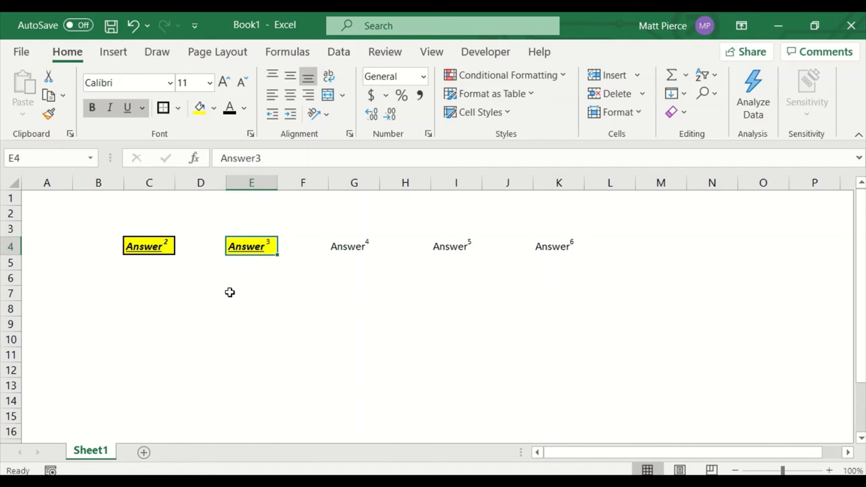
Step: Paint E4's yellow bordered style onto G4, I4, K4, E6, G6, I6, K6, K8 and J8
left_click(47, 117)
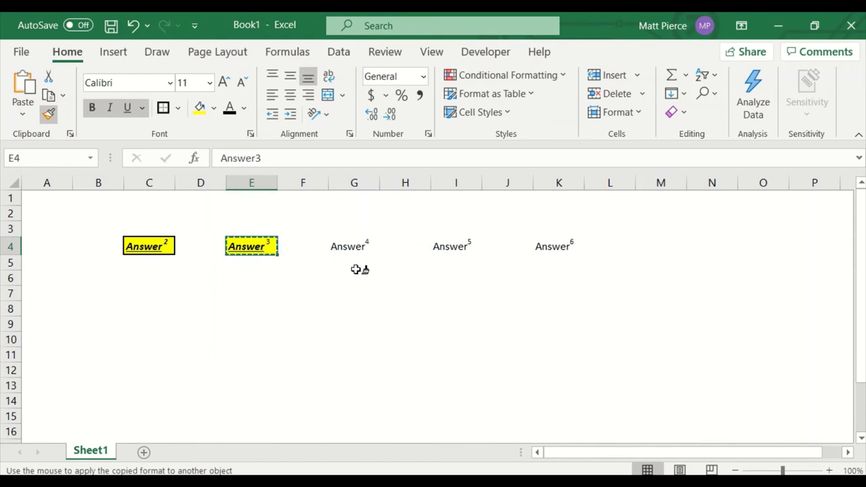
left_click(357, 247)
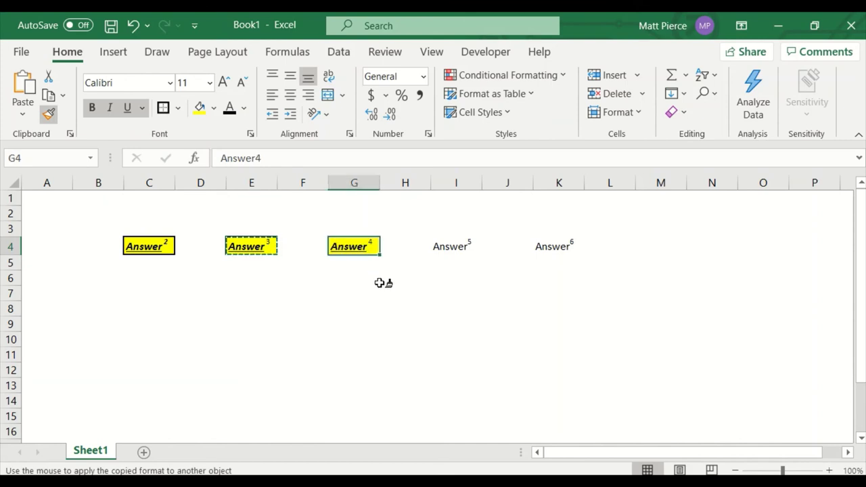
left_click(461, 249)
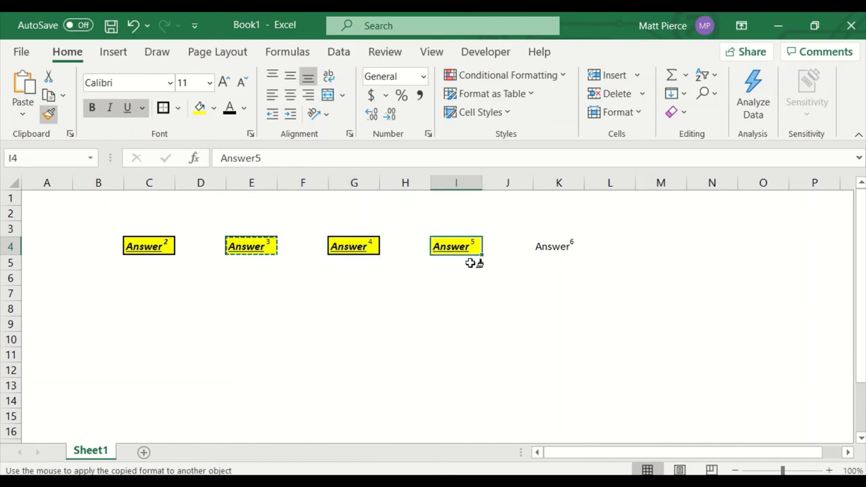
left_click(554, 249)
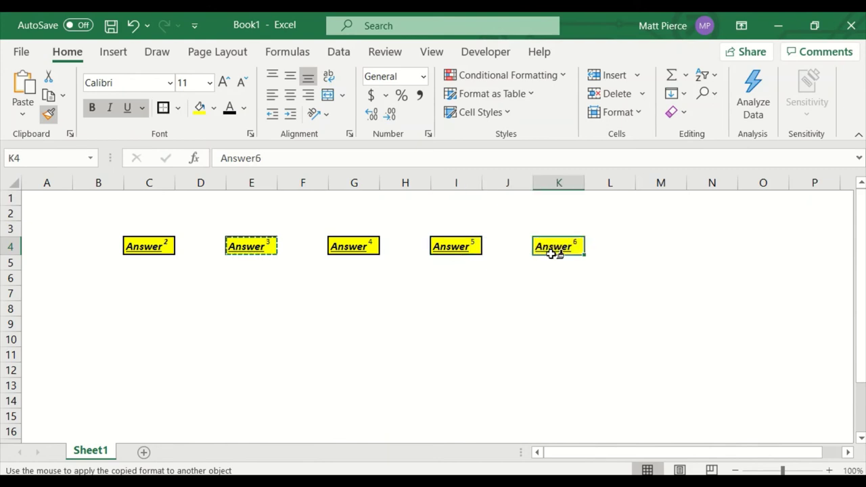
left_click(249, 279)
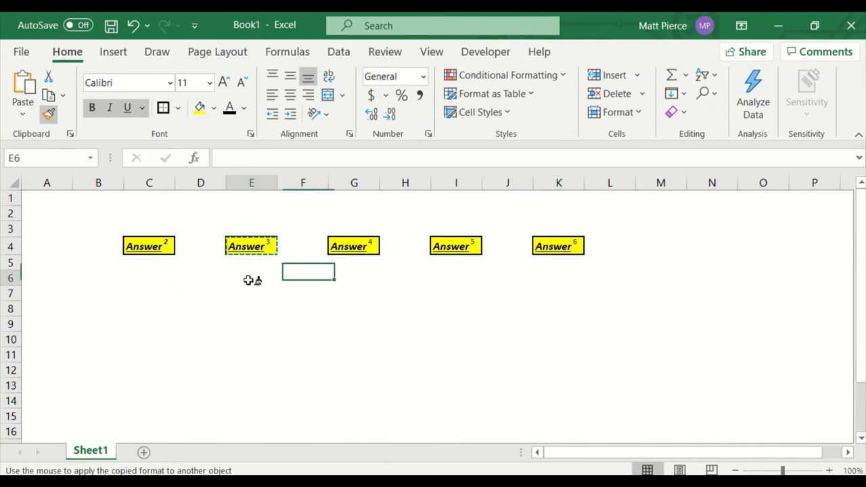
left_click(354, 279)
left_click(456, 279)
left_click(550, 279)
left_click(550, 313)
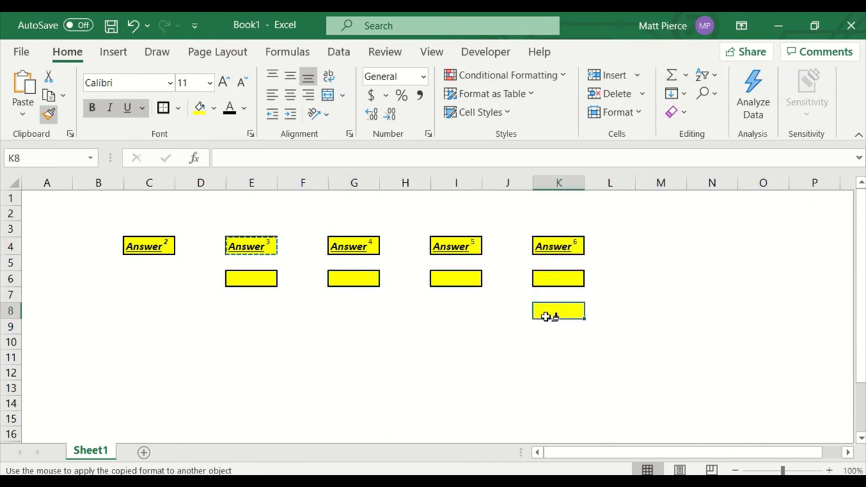
left_click(487, 314)
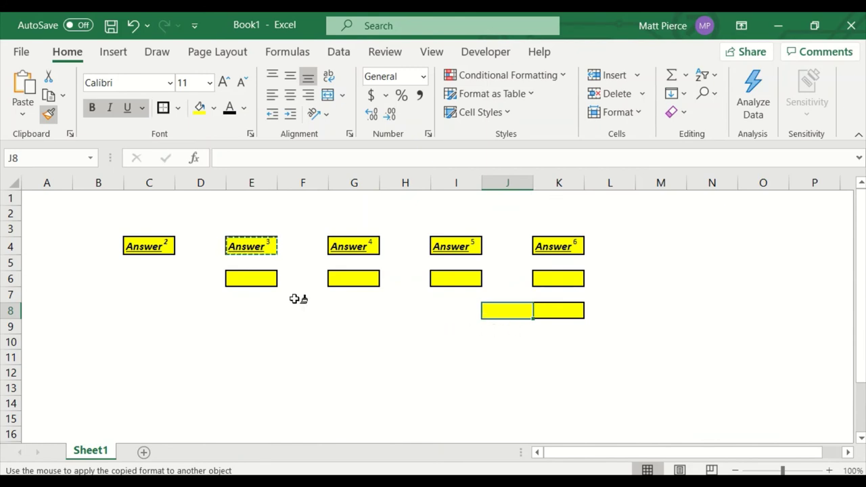
Step: Stop the Format Painter and undo the formatting painted onto J8
left_click(49, 118)
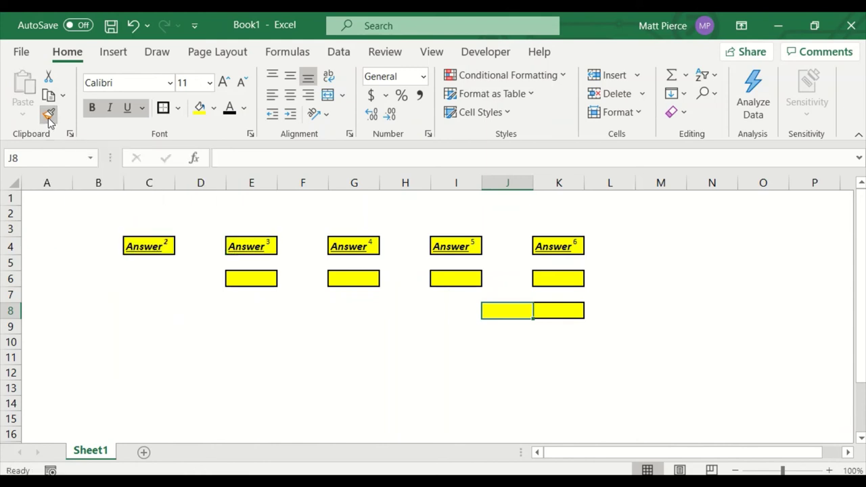
left_click(360, 315)
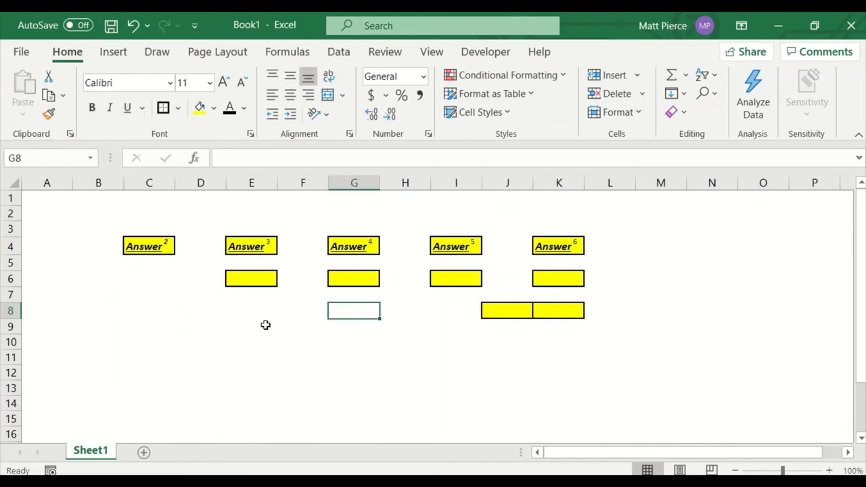
left_click(260, 325)
left_click(303, 388)
left_click(391, 328)
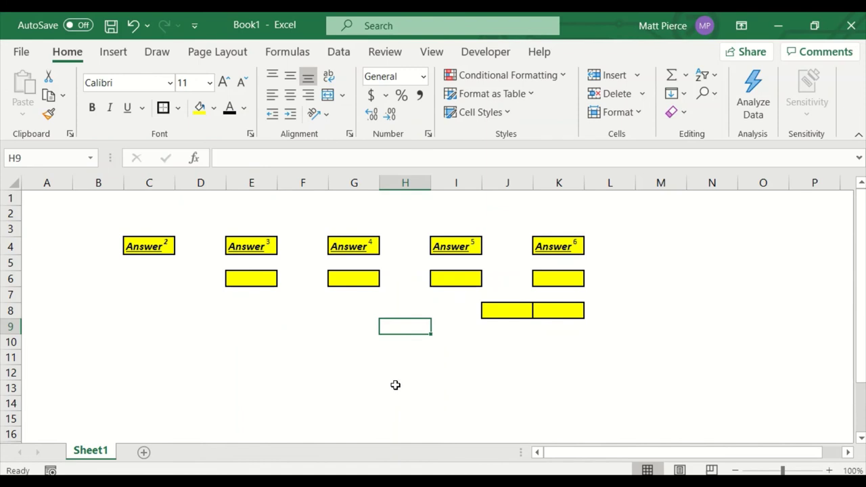
key("ctrl+z")
left_click(455, 379)
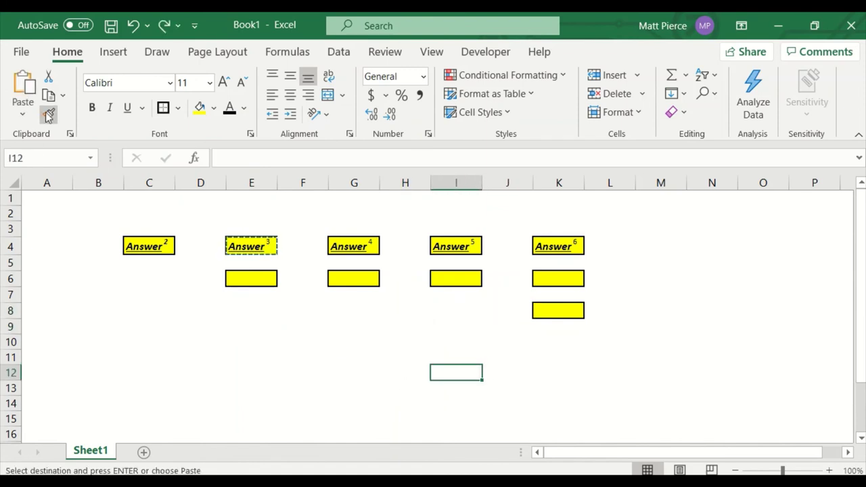
left_click(350, 338)
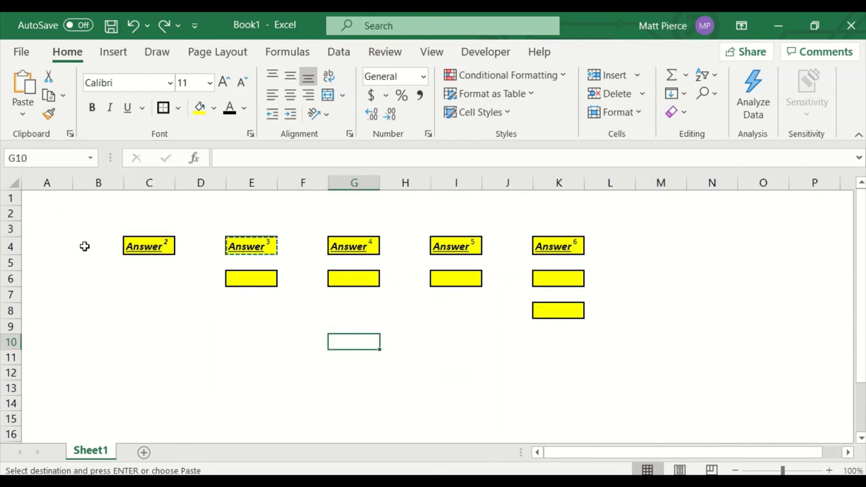
Step: Undo the yellow formatting copied onto the other Answer cells and clear C4's copy marquee
left_click(153, 245)
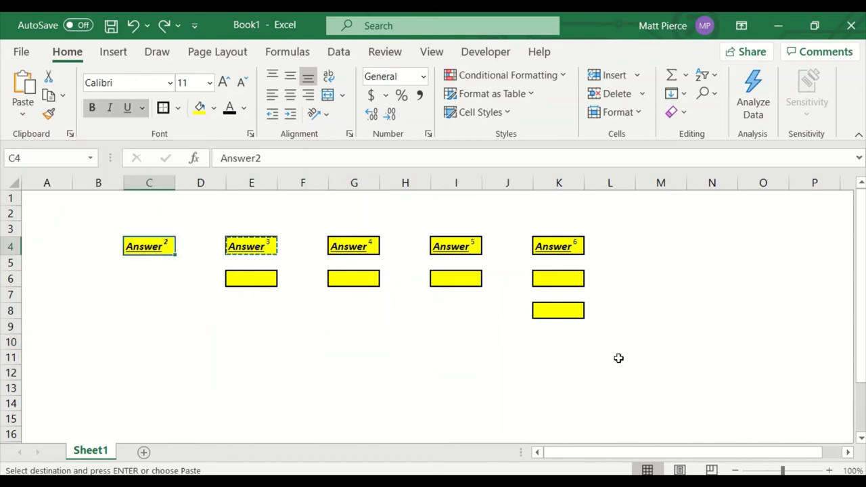
left_click(405, 378)
left_click(163, 245)
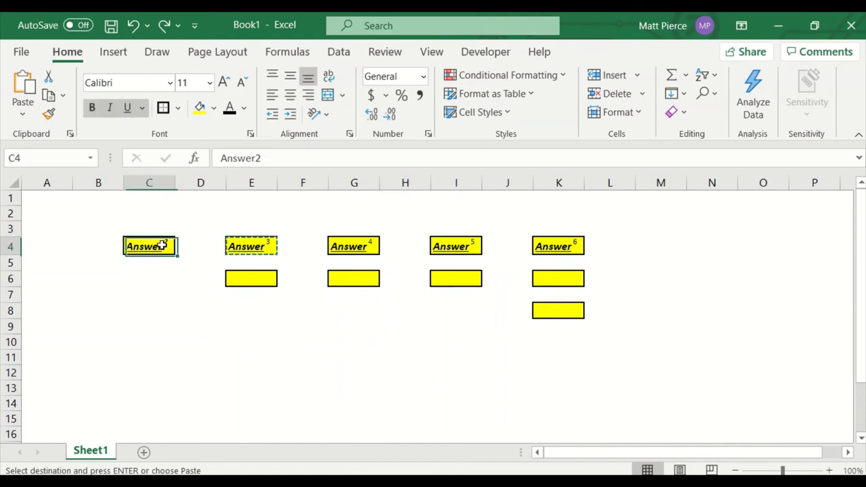
key("ctrl+z")
key("ctrl+z")
key("ctrl+z")
key("ctrl+z")
key("ctrl+z")
key("ctrl+z")
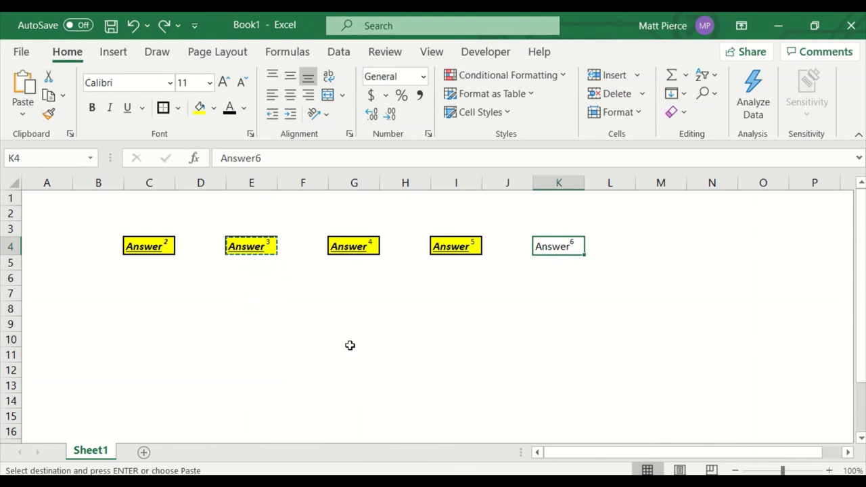
key("ctrl+z")
key("ctrl+z")
key("ctrl+z")
key("ctrl+z")
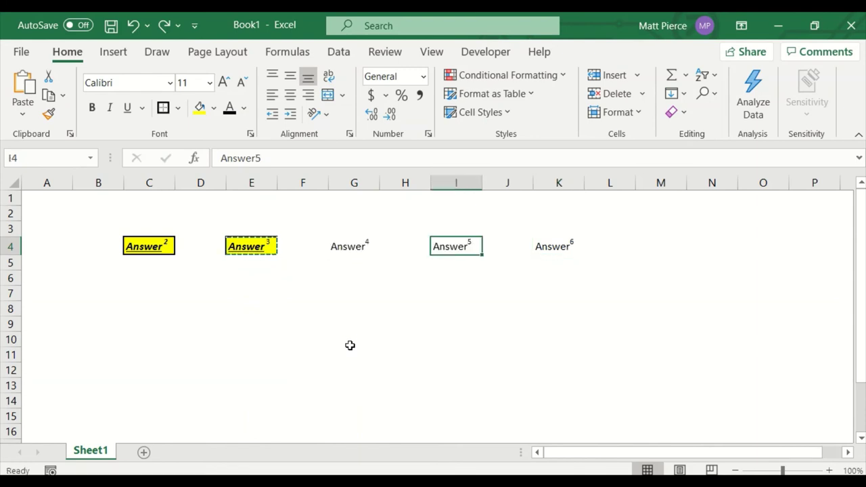
key("Escape")
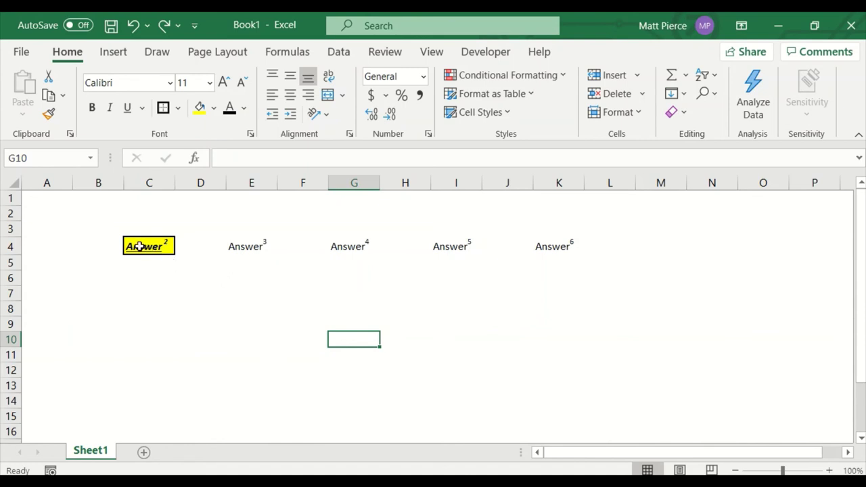
Step: Format-paint C4:D4's style over E4:L14 and C4's style down C5:C14
left_click_drag(139, 247, 191, 248)
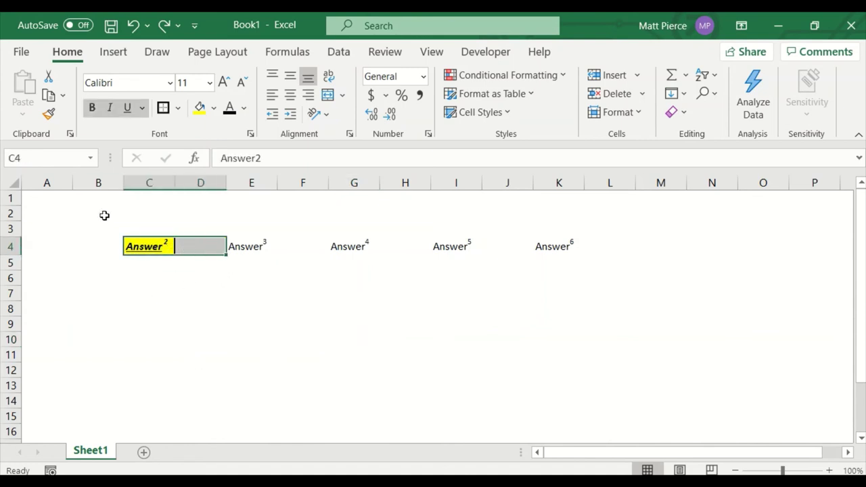
left_click(48, 114)
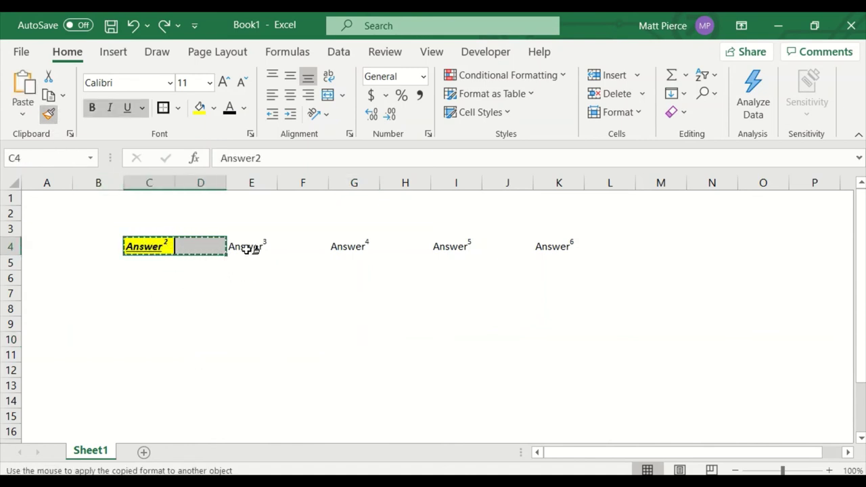
mouse_move(248, 249)
left_mouse_down()
mouse_move(611, 252)
mouse_move(629, 405)
left_mouse_up()
left_click(719, 357)
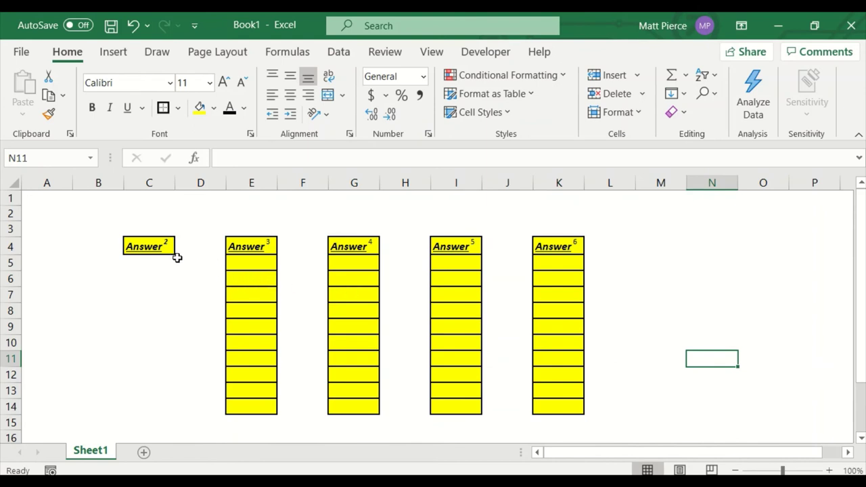
left_click(146, 247)
left_click(48, 113)
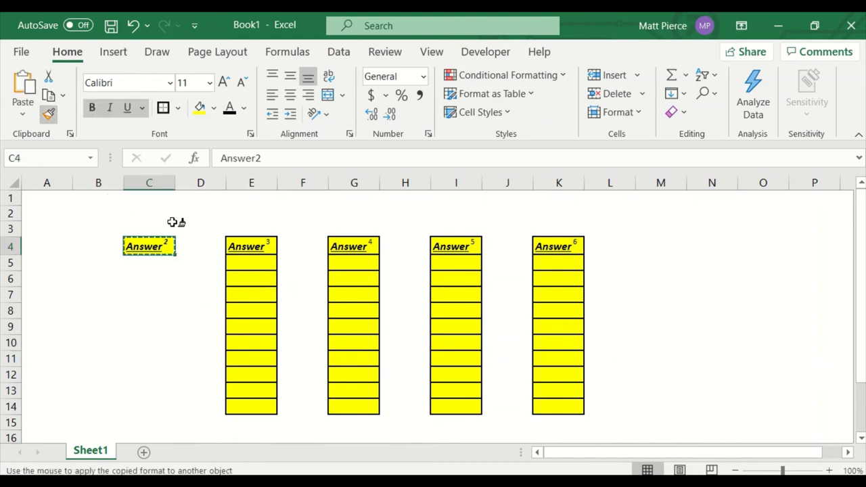
mouse_move(169, 269)
left_mouse_down()
mouse_move(182, 402)
mouse_move(151, 404)
left_mouse_up()
left_click(385, 218)
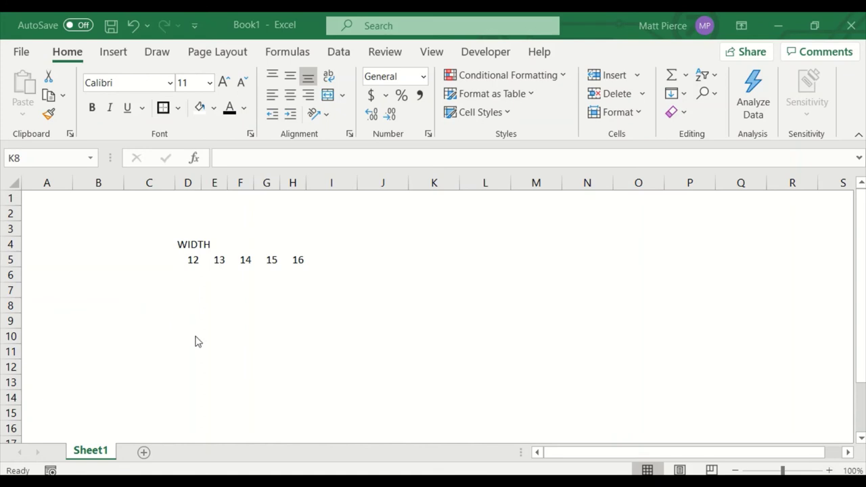
Step: Enter the widths 2, 2 and 1 down D6:D8 under the 12 heading
left_click_drag(186, 244, 281, 243)
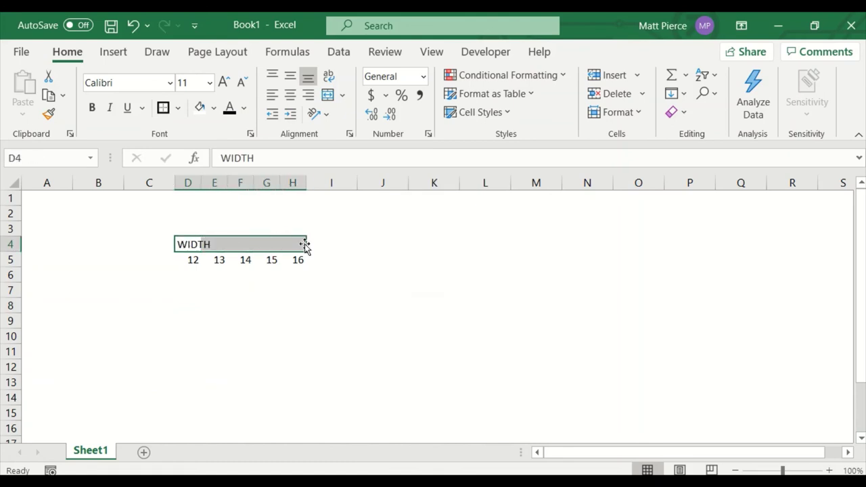
left_click(190, 259)
left_click_drag(192, 261, 295, 260)
left_click(192, 261)
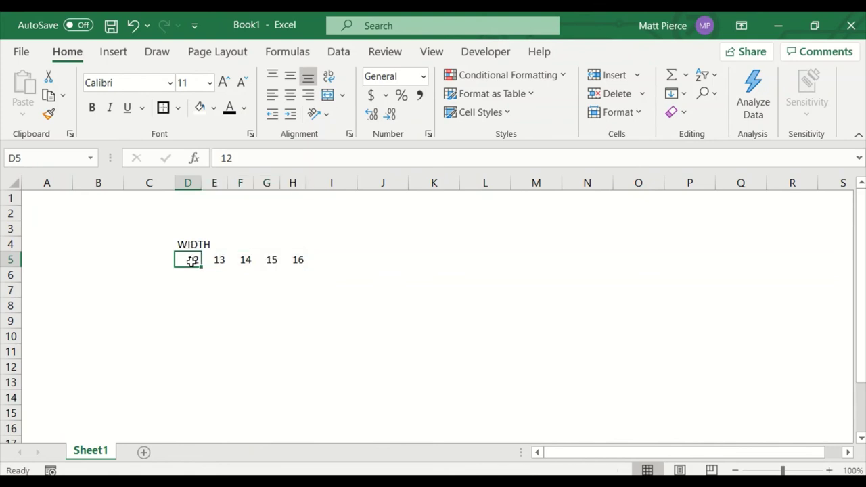
left_click(192, 278)
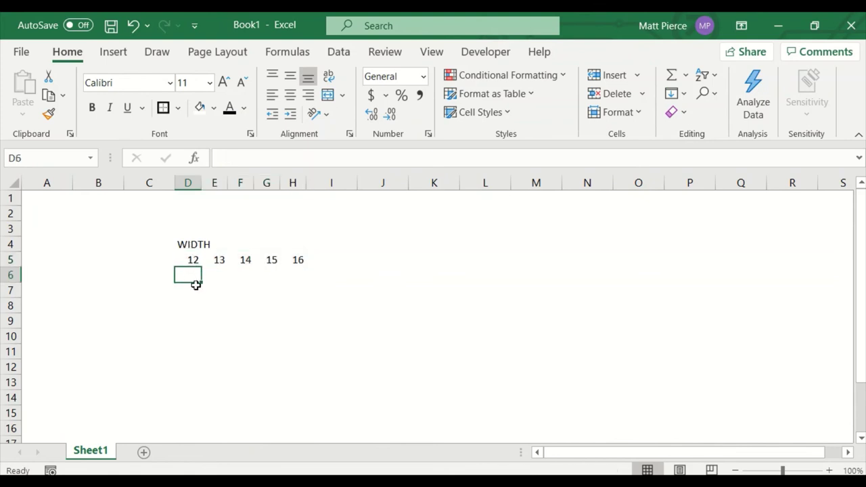
type("2")
key("Return")
type("2")
key("Return")
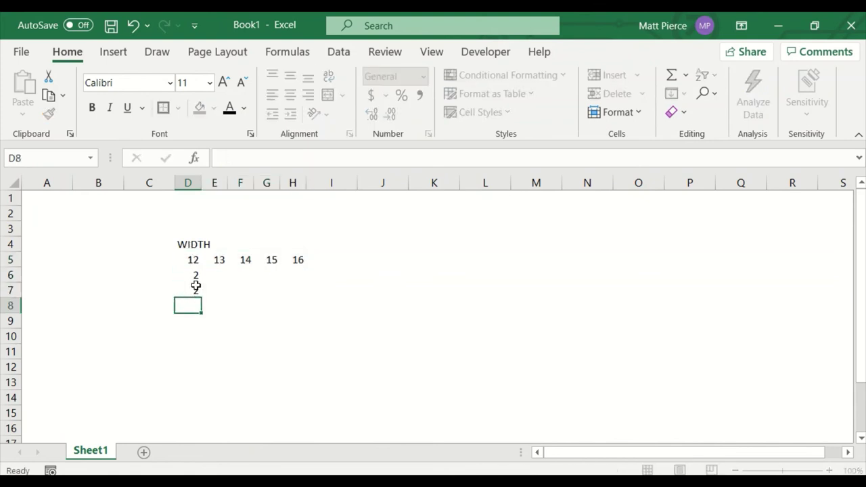
type("1")
key("Return")
Step: Type Name in C4 and the row labels a, b, c, d down C6:C9
key("Up")
key("Up")
key("Up")
key("Up")
key("Left")
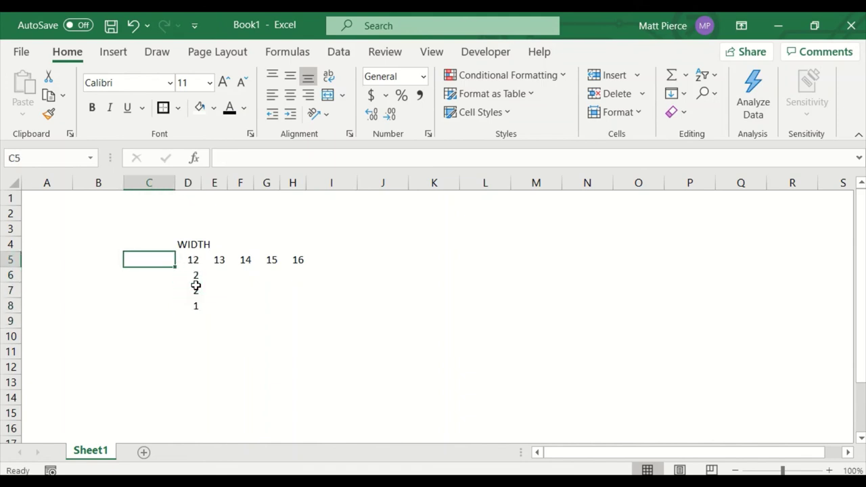
key("Up")
type("Name")
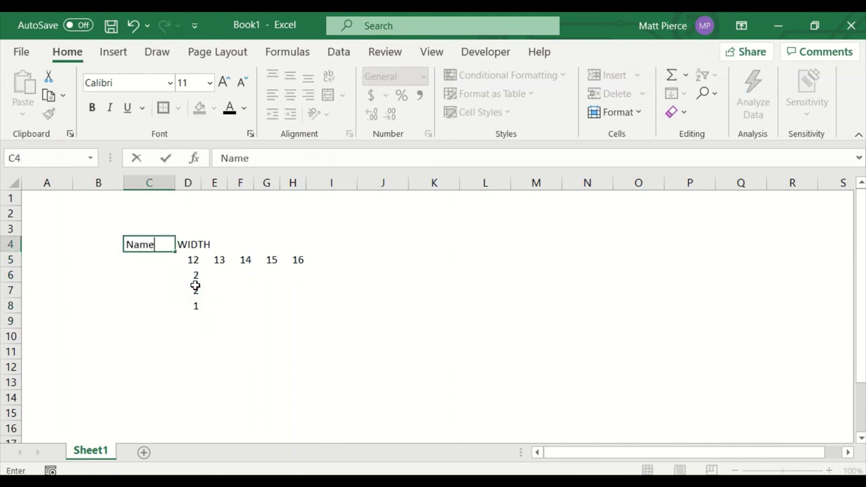
key("Return")
key("Down")
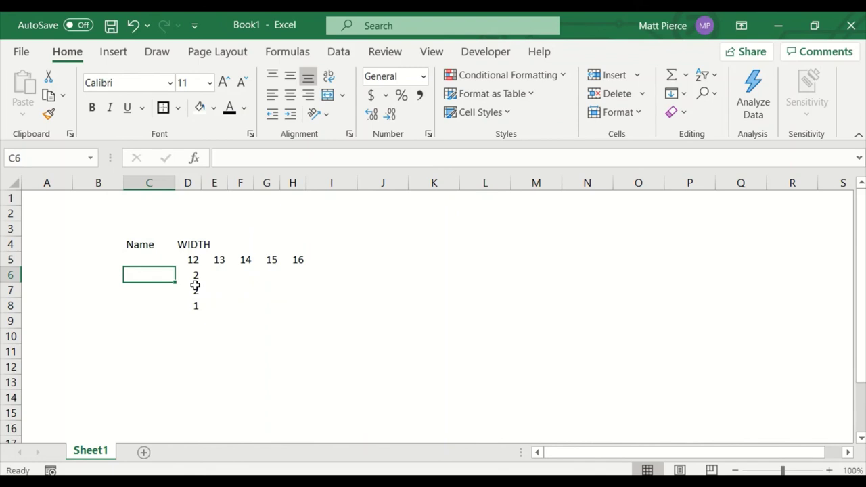
type("a")
key("Return")
type("b")
key("Return")
type("c")
key("Return")
type("d")
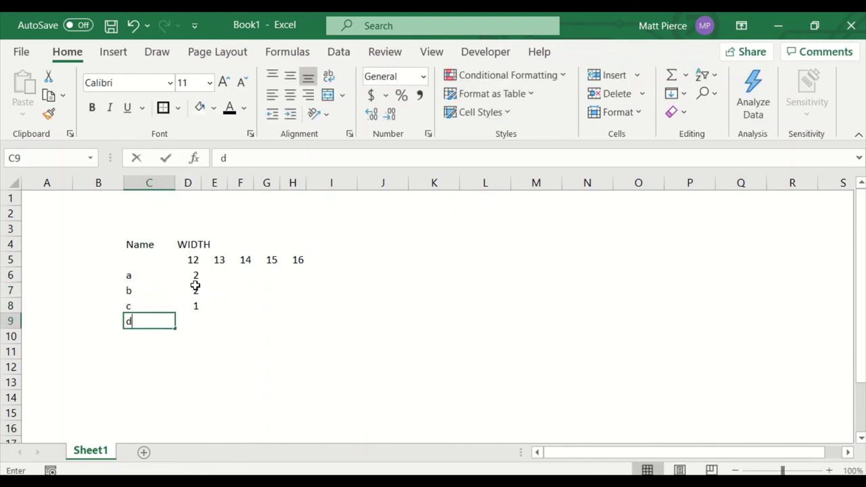
Step: Enter the width 4 in D9 beside label d
key("Tab")
type("4")
key("Tab")
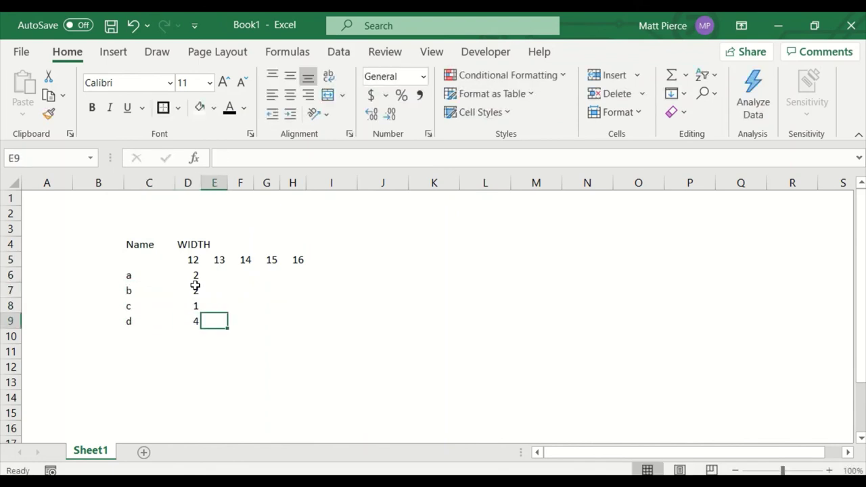
left_click(230, 278)
left_click(224, 281)
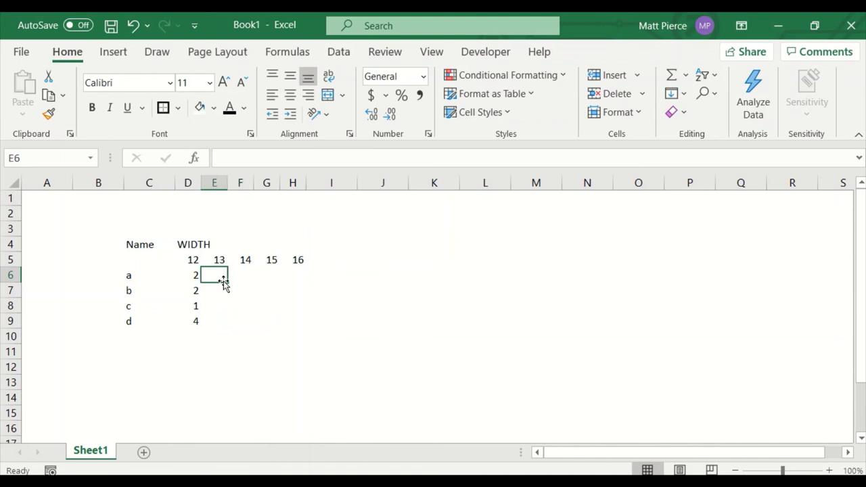
Step: Enter =D6+1 in E6 and paste it into E7:H9
type("=")
key("Left")
type("+")
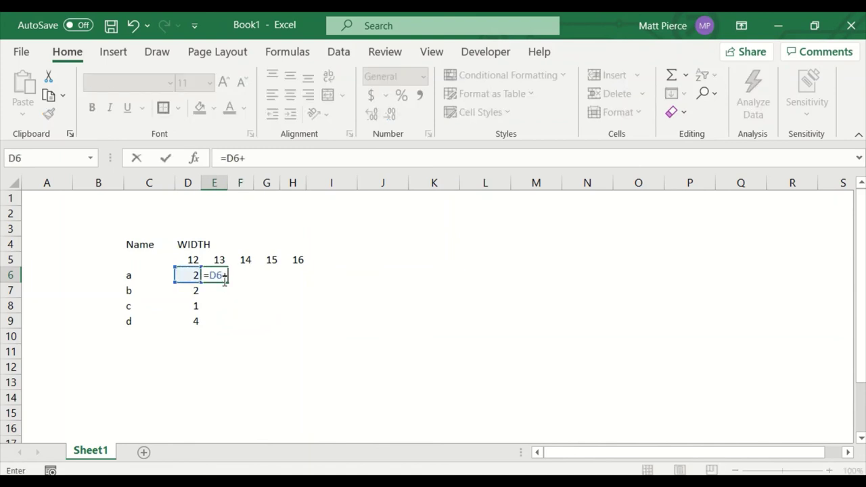
key("ctrl+Return")
key("ctrl+c")
mouse_move(225, 286)
left_mouse_down()
mouse_move(236, 306)
mouse_move(267, 321)
mouse_move(293, 321)
left_mouse_up()
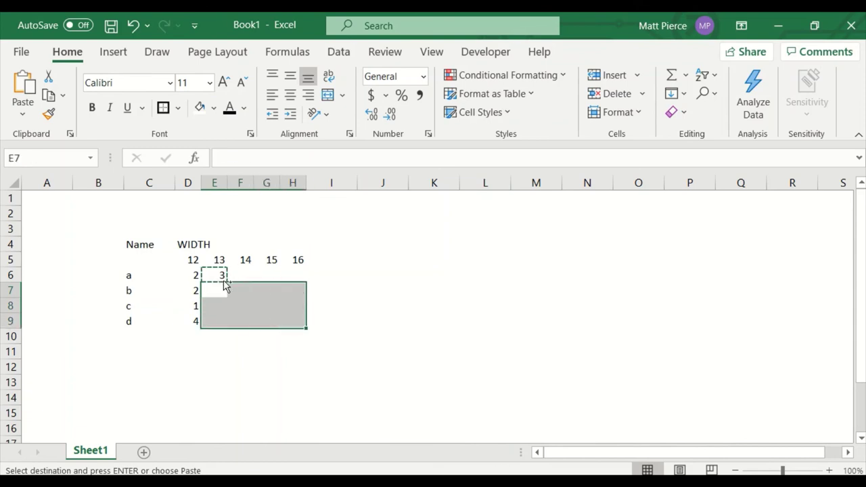
key("ctrl+v")
Step: Paste the formula into F6, G6 and H6 to complete row 6
key("Up")
key("Right")
key("ctrl")
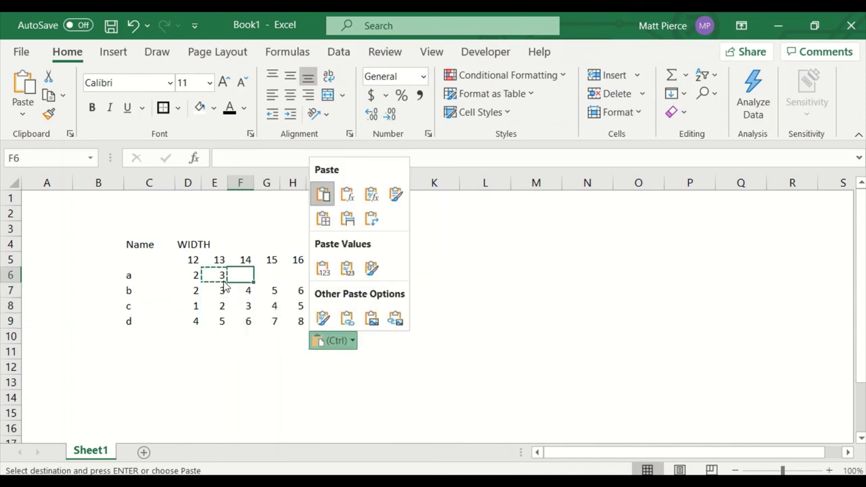
key("Escape")
key("ctrl+v")
key("Right")
key("ctrl+v")
key("Right")
key("ctrl+v")
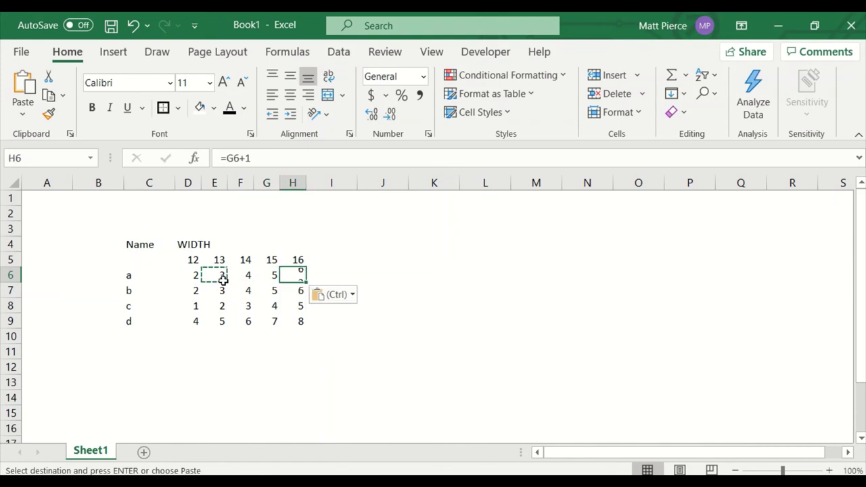
key("Up")
key("Left")
key("Left")
key("Left")
key("Left")
Step: Add inch marks to the row 5 headers so they read 12" to 16"
key("F2")
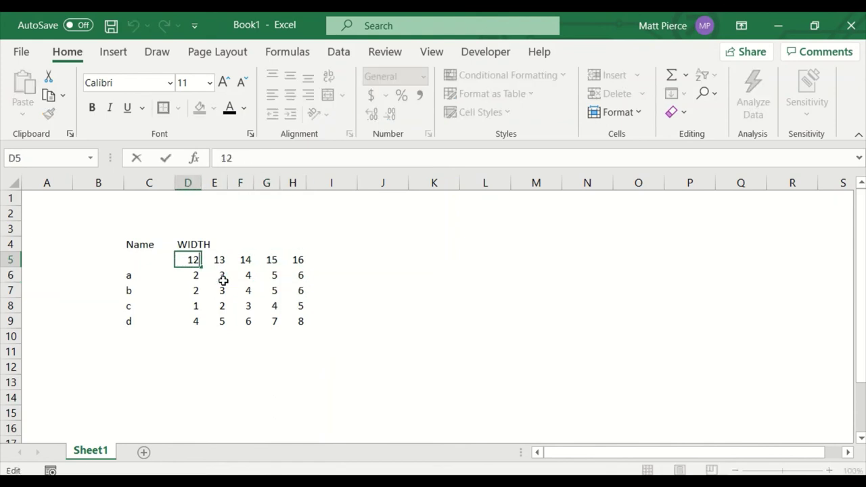
type("\"")
key("Return")
key("Up")
key("Right")
key("F2")
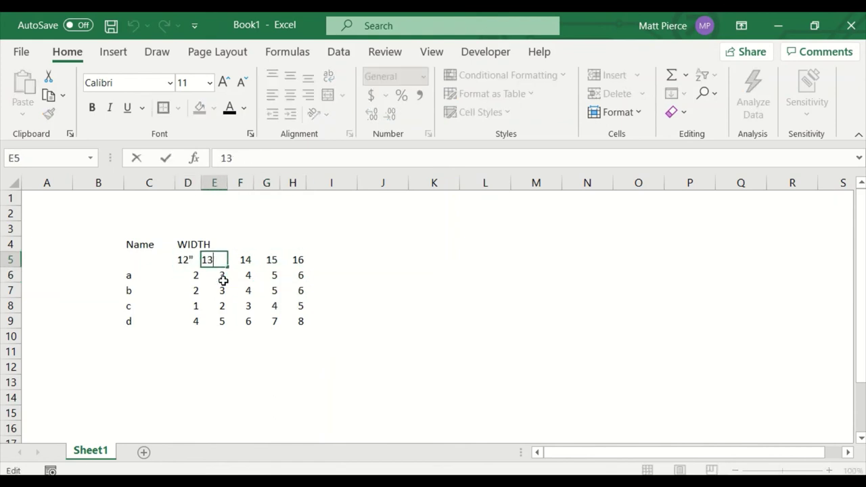
type("\"")
key("Return")
key("Up")
key("Right")
key("F2")
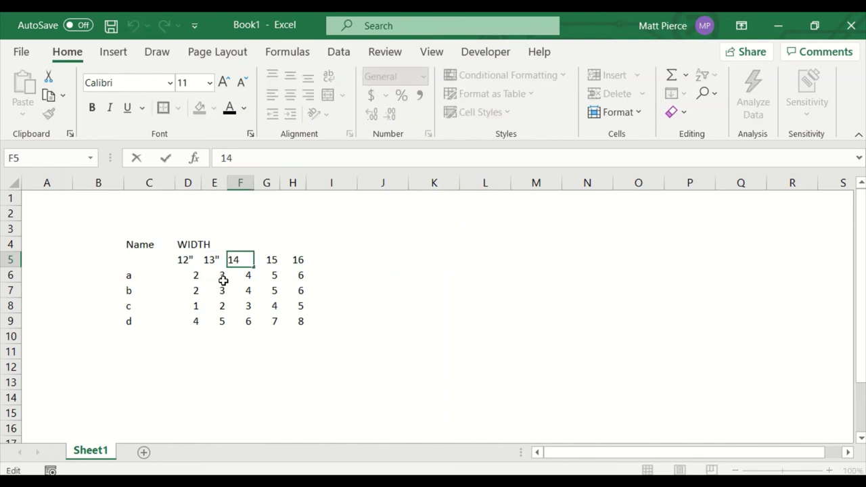
type("\"")
key("Return")
key("Up")
key("Right")
key("F2")
type("\"")
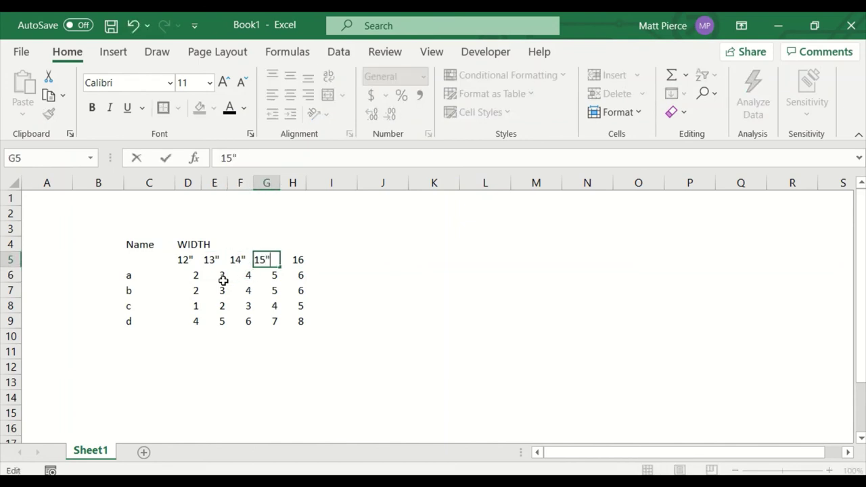
key("Return")
key("Up")
key("Right")
key("F2")
type("\"")
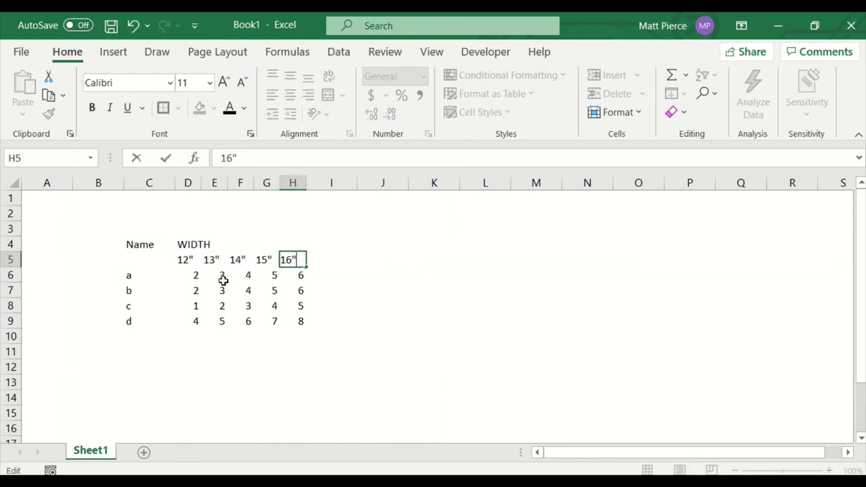
key("Return")
key("Left")
left_click(308, 330)
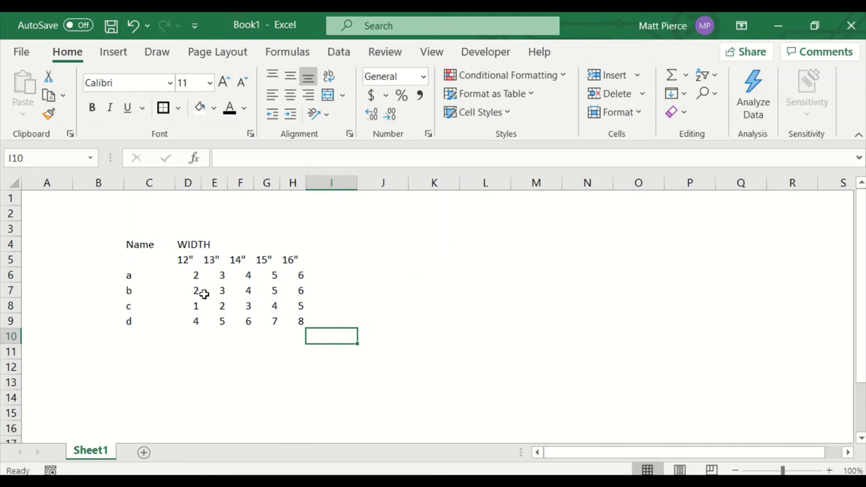
left_click(182, 261)
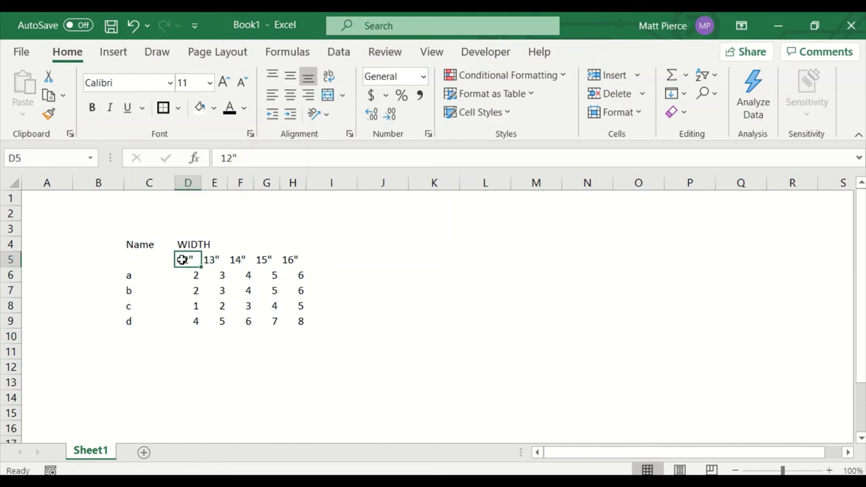
left_click_drag(182, 260, 298, 259)
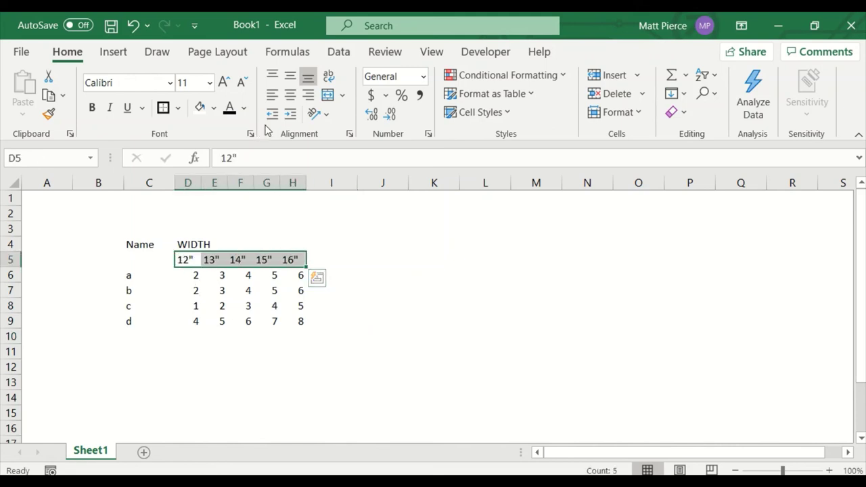
left_click(291, 96)
left_click_drag(193, 276, 300, 316)
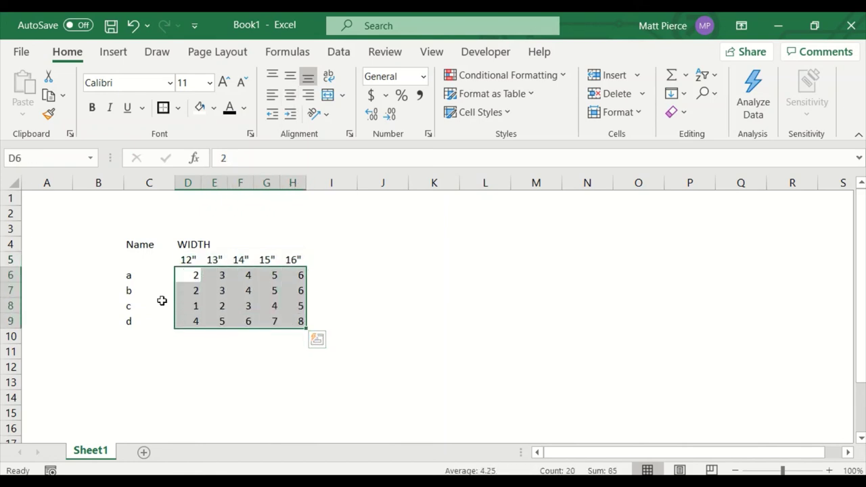
left_click(139, 277)
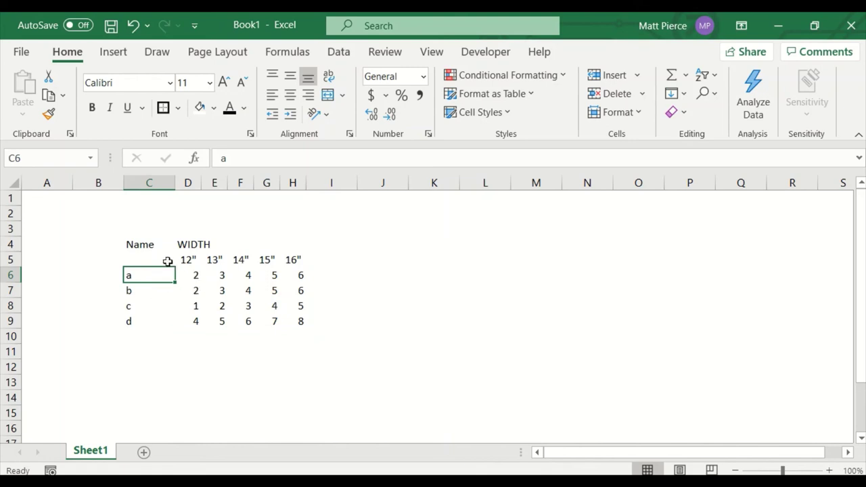
left_click_drag(141, 245, 304, 326)
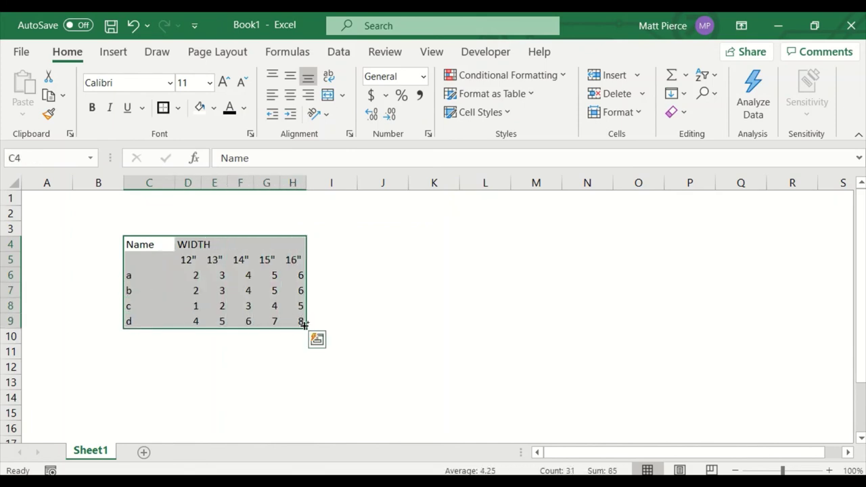
key("ctrl+1")
key("Escape")
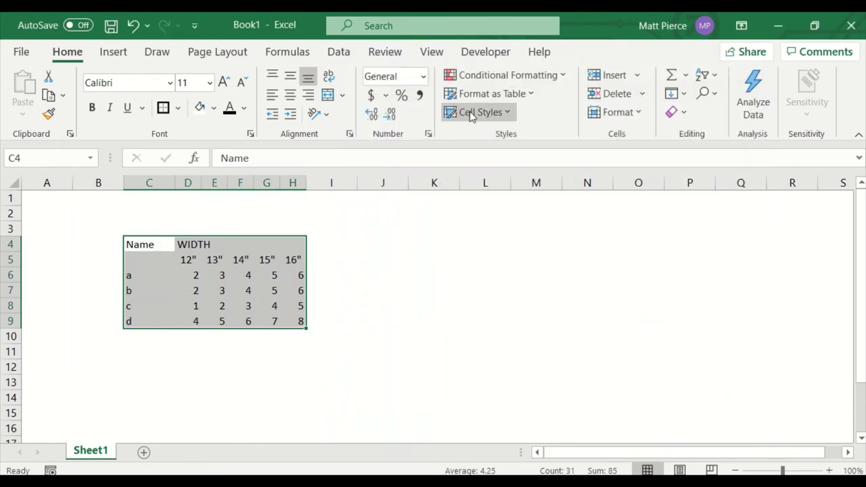
left_click(528, 95)
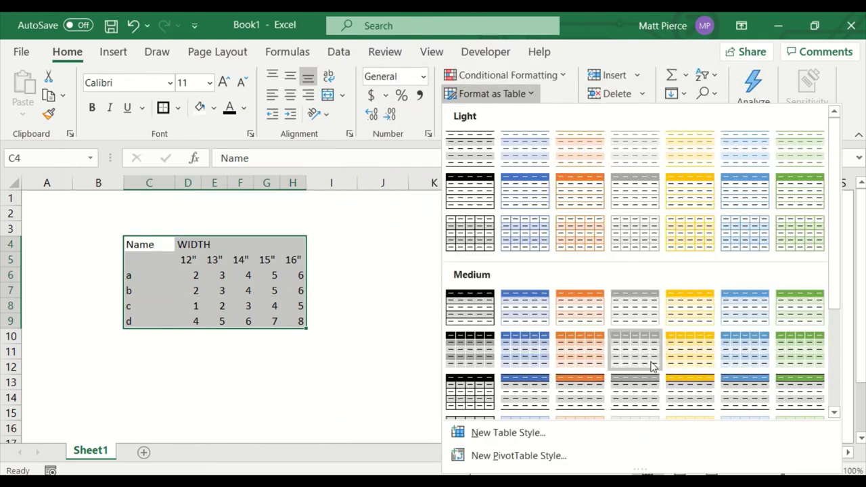
left_click(376, 354)
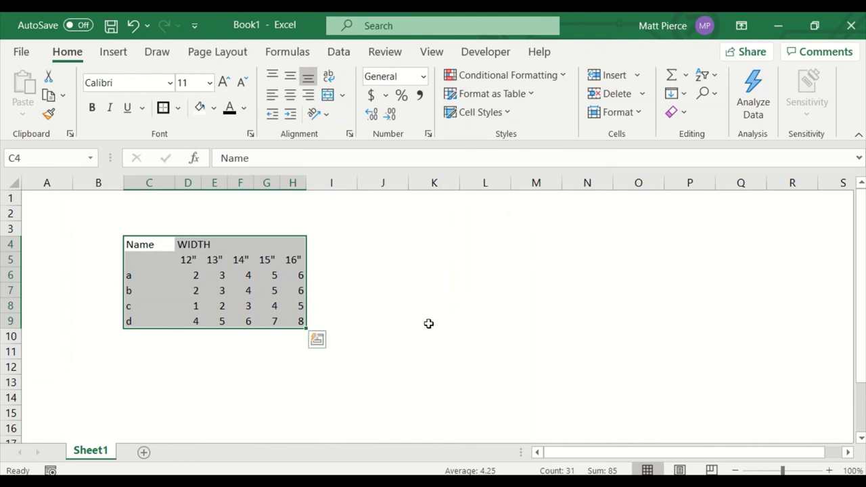
Step: Give C4:H9 a grey outline border and grey inside vertical lines via Format Cells
key("ctrl+1")
left_click(449, 262)
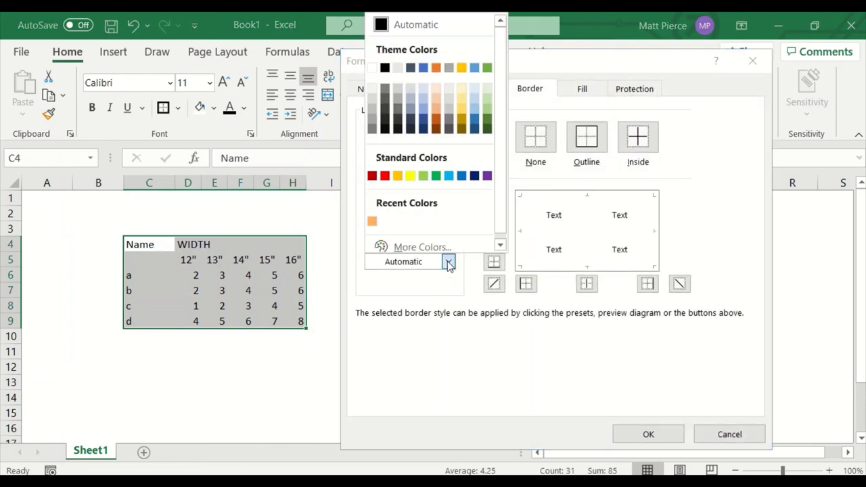
left_click(371, 113)
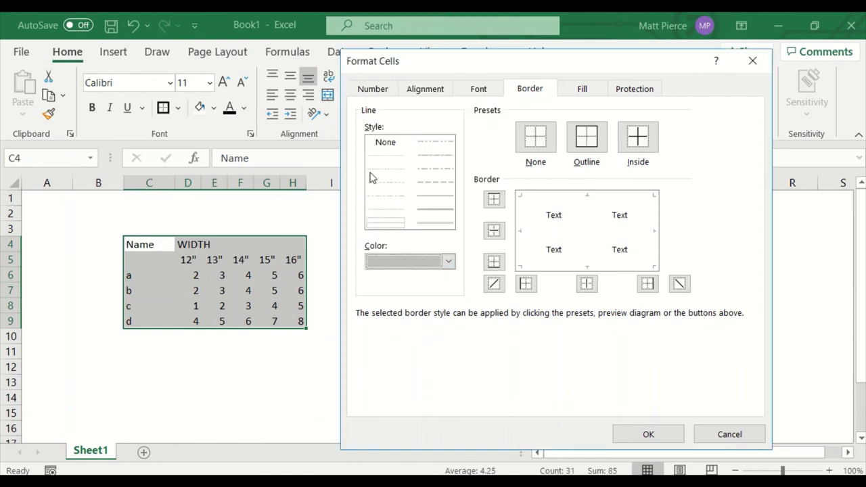
left_click(590, 142)
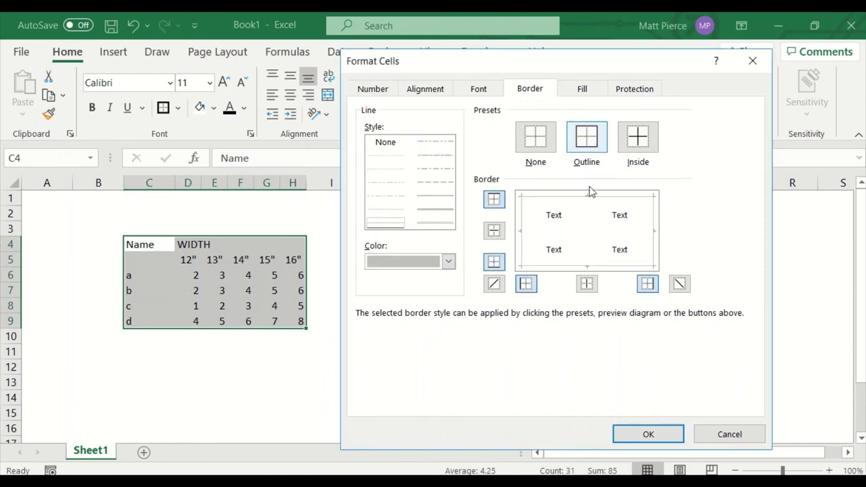
left_click(589, 230)
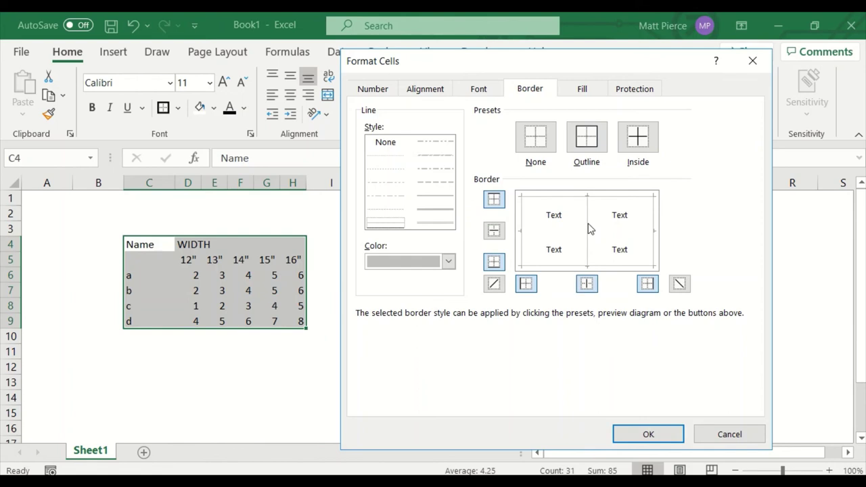
left_click(648, 436)
left_click(451, 378)
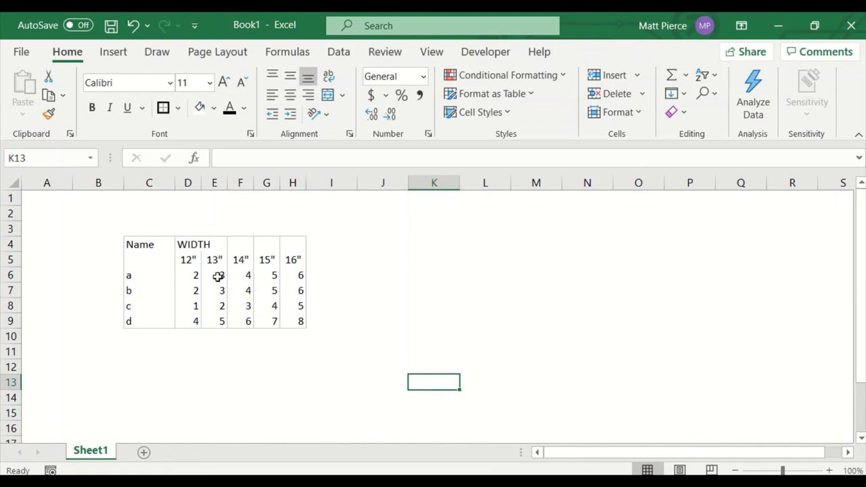
Step: Add an outline border around header row C4:H4
left_click_drag(129, 245, 284, 247)
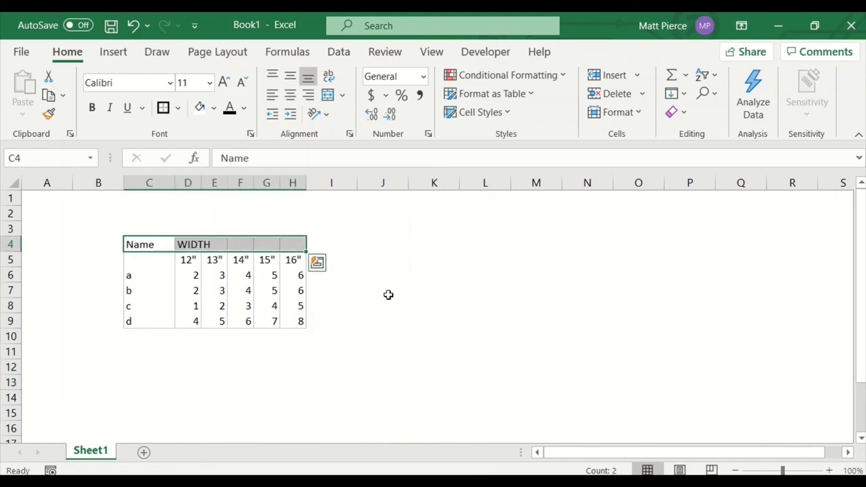
key("ctrl+1")
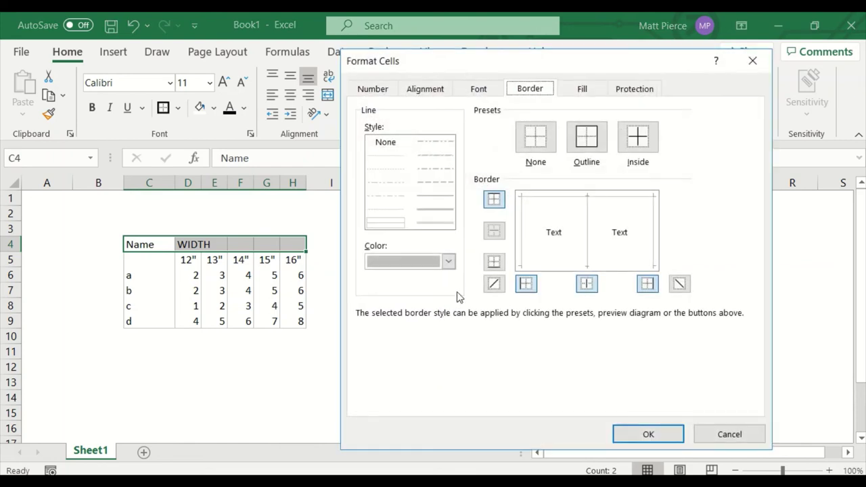
left_click(585, 143)
left_click(649, 433)
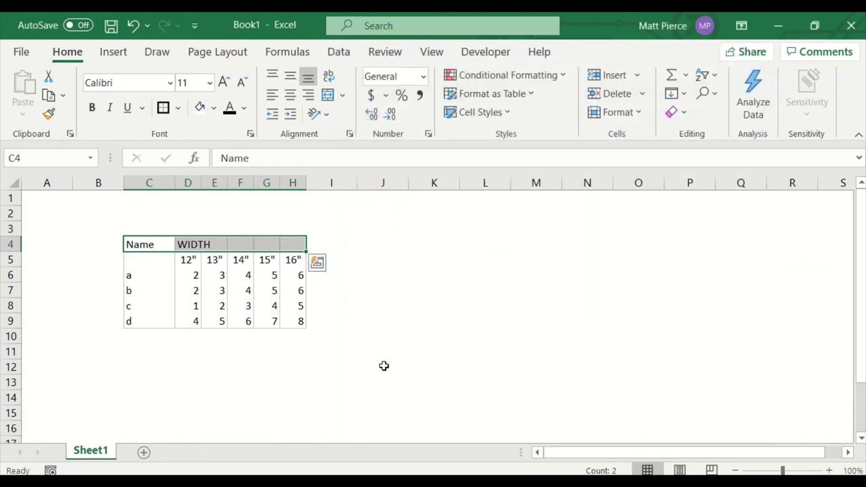
left_click(348, 343)
Step: Add a separate outline border around the inch header row C5:H5
left_click_drag(135, 260, 292, 269)
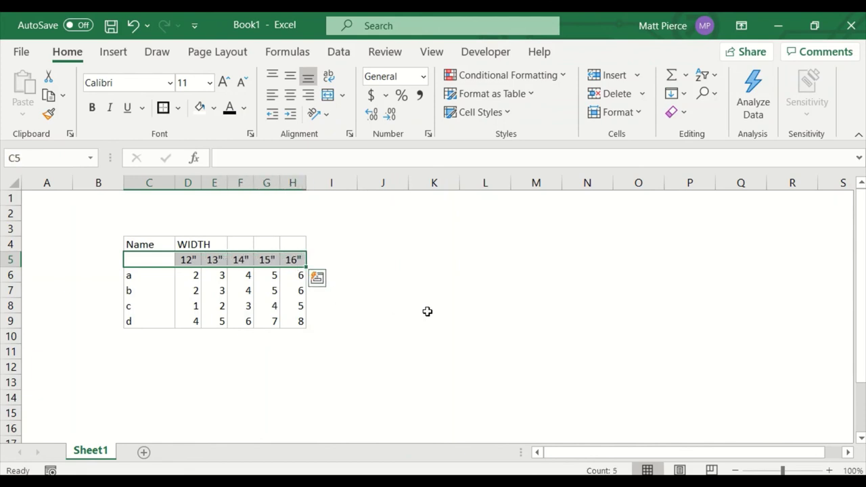
key("ctrl+1")
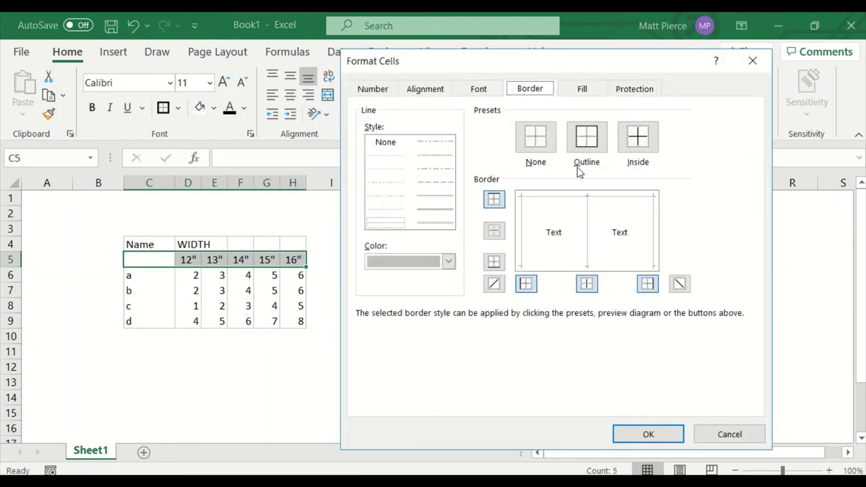
left_click(584, 146)
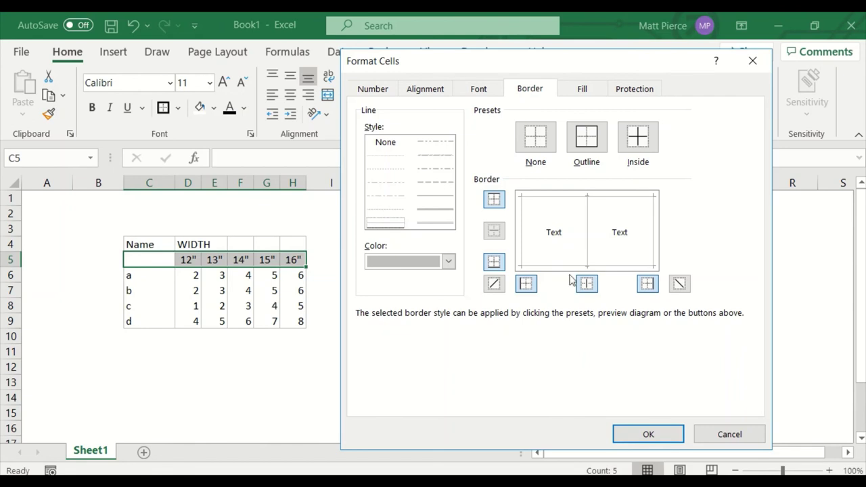
left_click(646, 434)
left_click(338, 368)
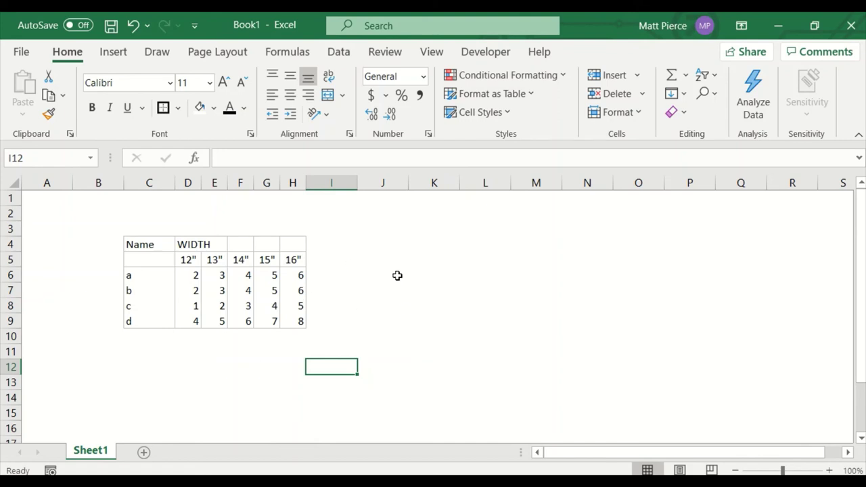
left_click(370, 246)
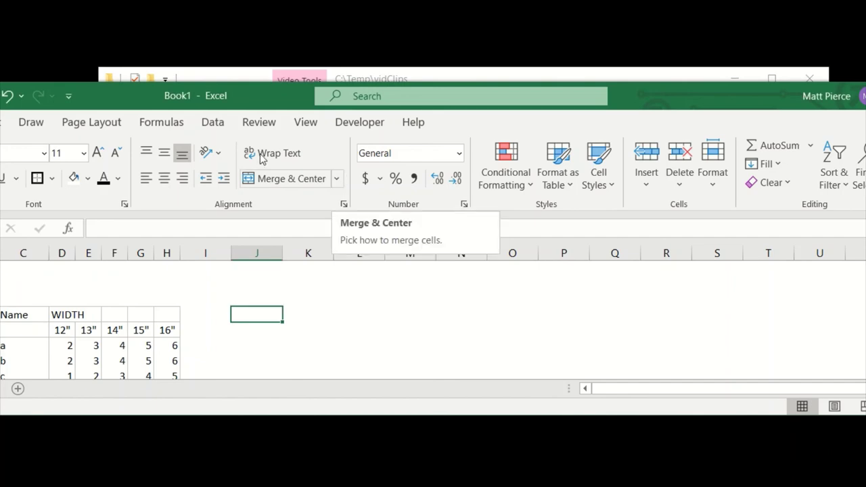
double_click(125, 100)
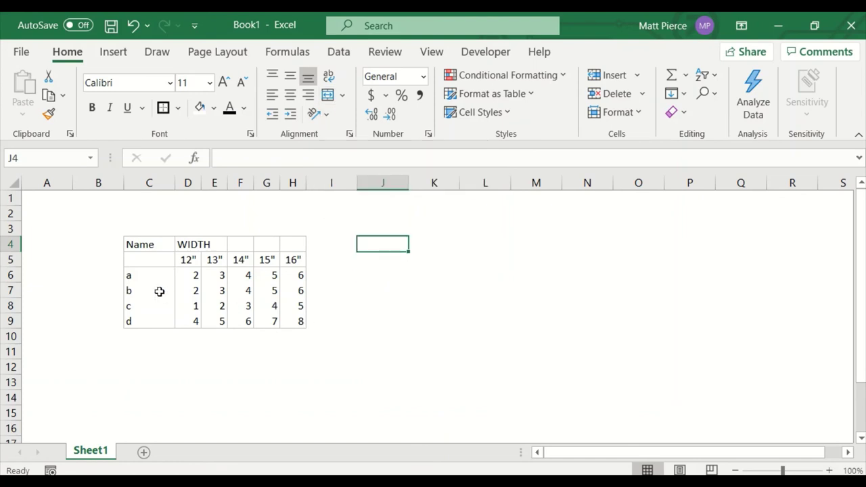
Step: Merge & Center D4:H4 so WIDTH spans all five inch columns
left_click(190, 247)
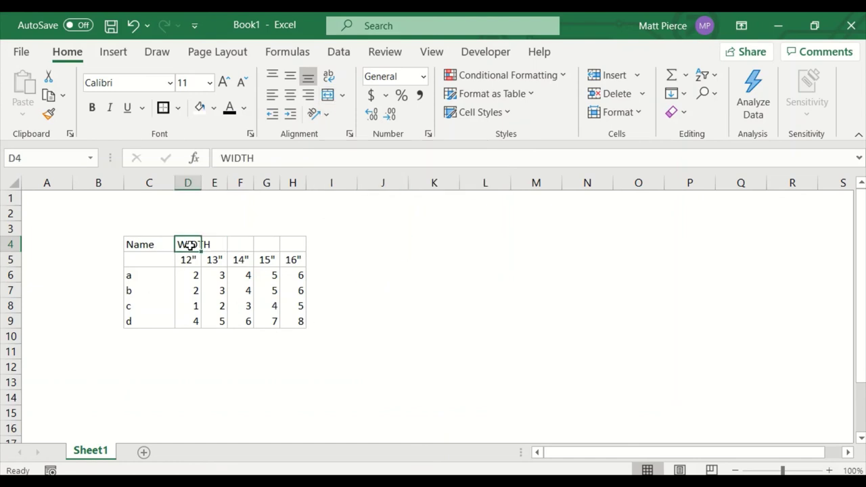
left_click_drag(190, 246, 298, 246)
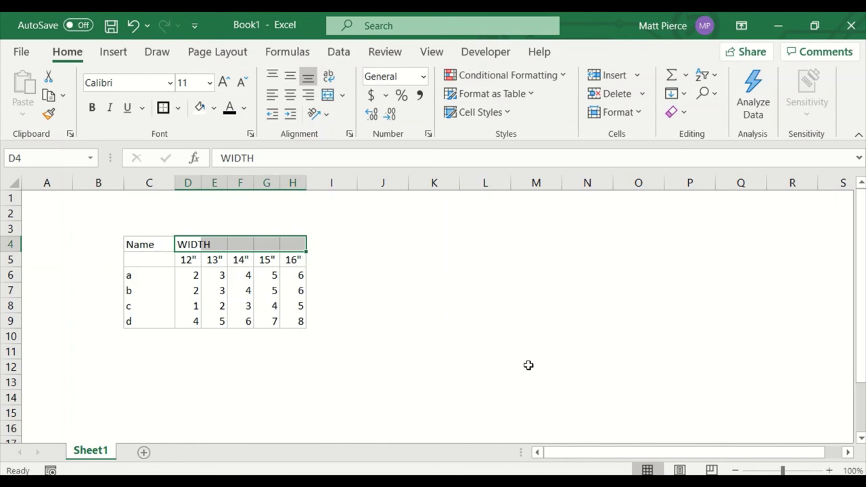
left_click(328, 95)
left_click(423, 305)
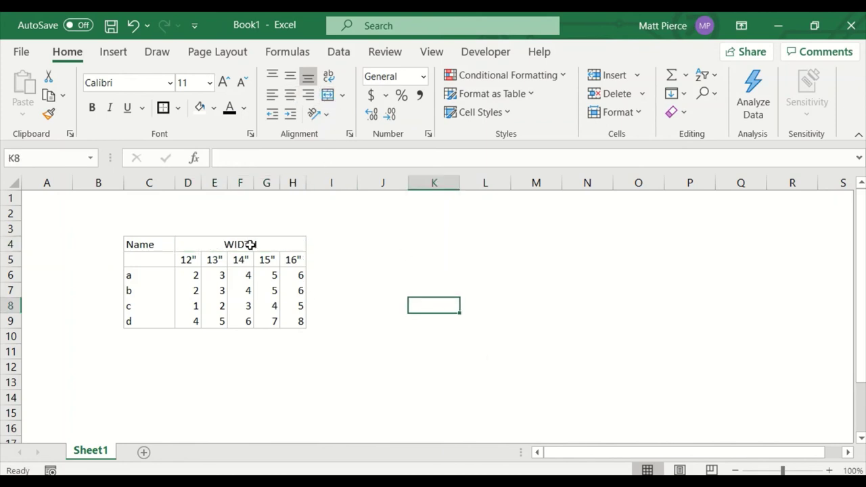
left_click(210, 245)
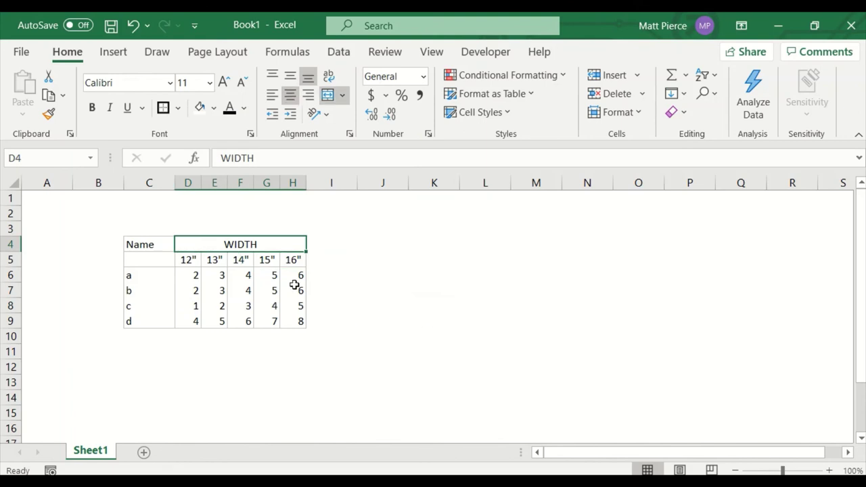
left_click(265, 261)
left_click(240, 260)
left_click(216, 260)
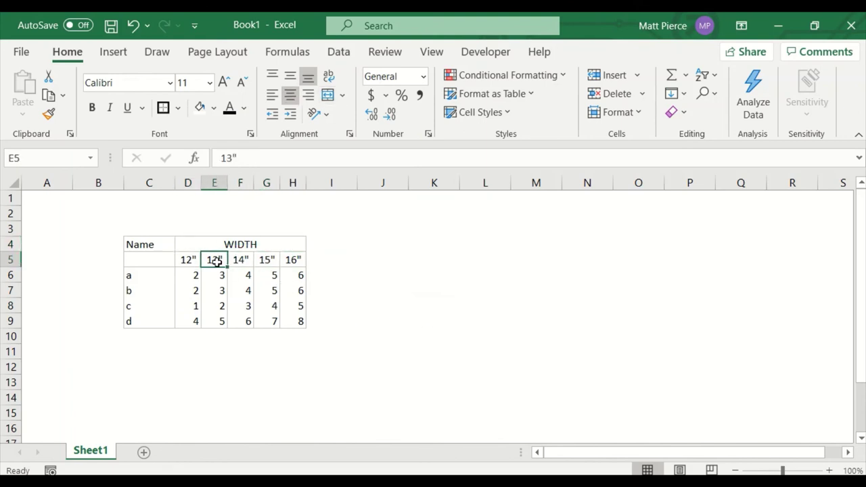
left_click(207, 243)
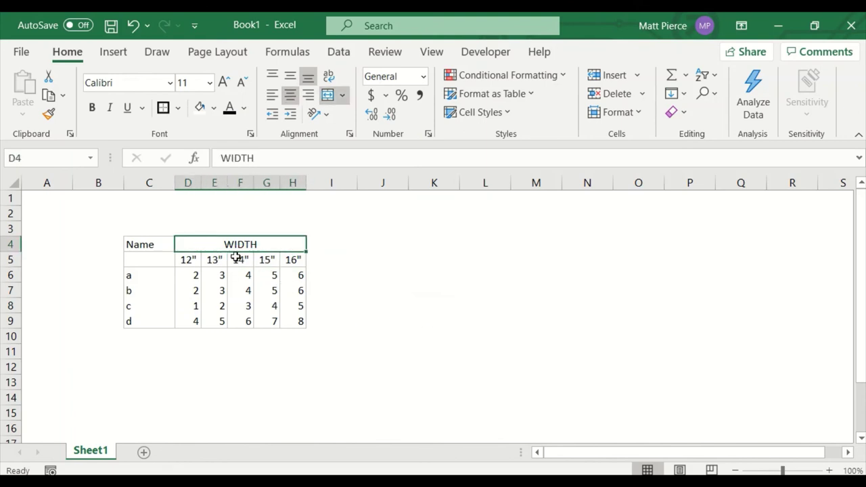
left_click(418, 314)
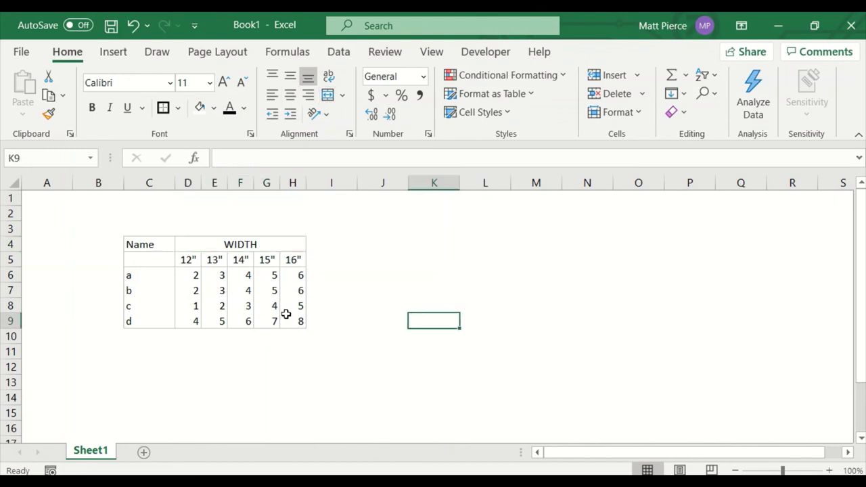
left_click(154, 244)
Step: Merge & Center C4:C5 so the Name heading fills one cell
left_click(443, 273)
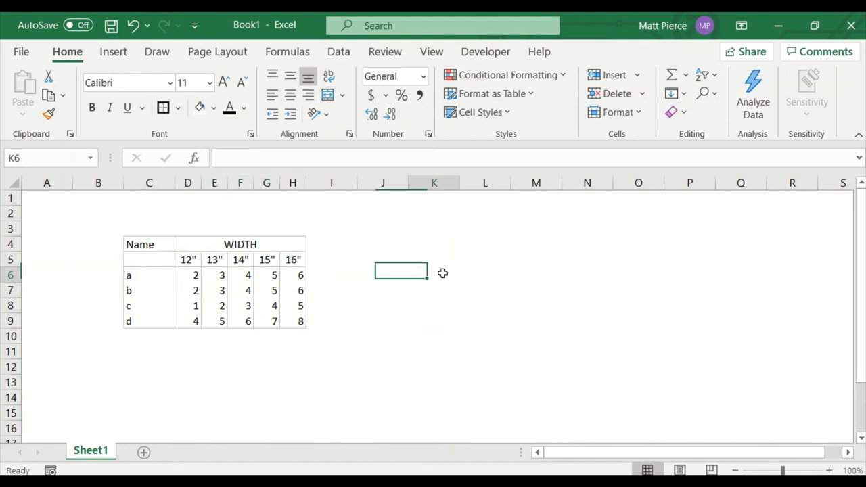
left_click_drag(161, 245, 152, 263)
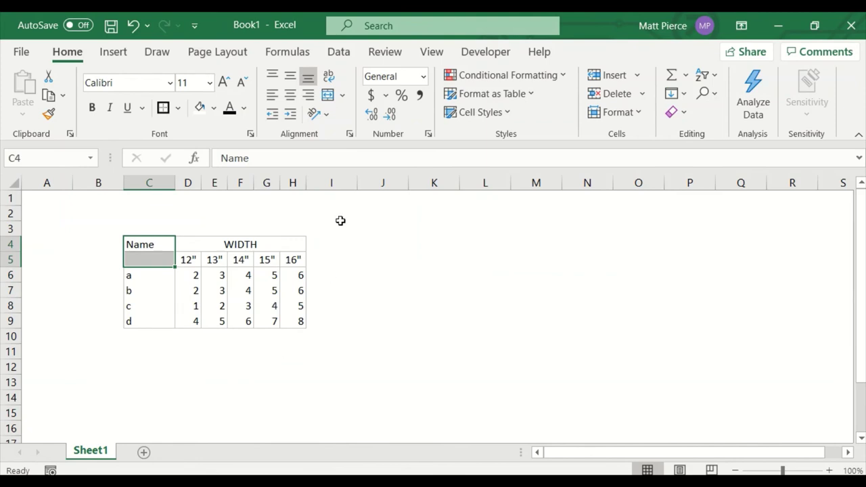
left_click(328, 95)
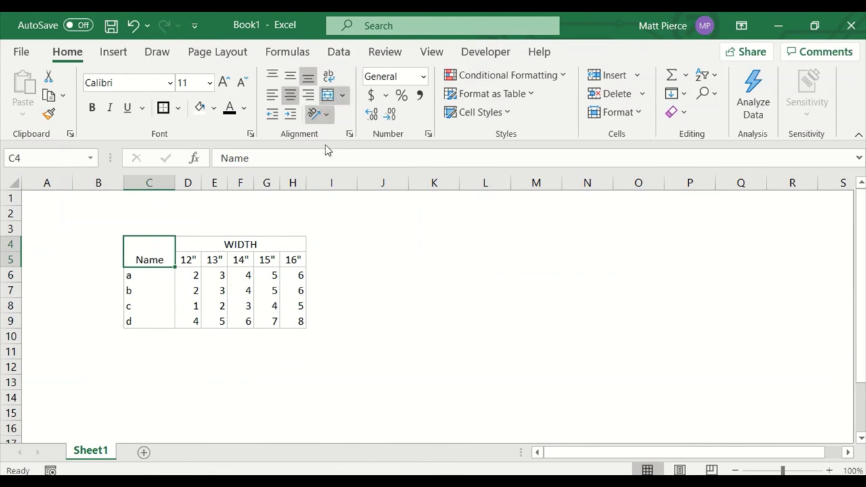
left_click(420, 287)
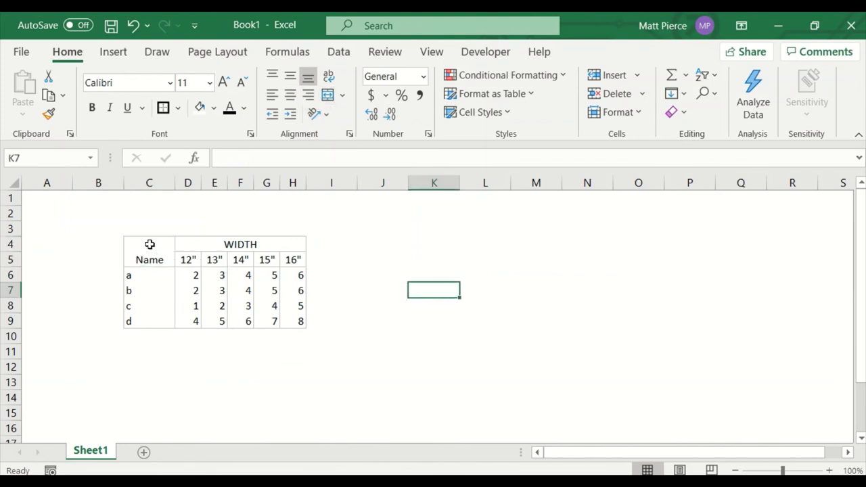
Step: Fill the header block C4:H5, with Name, WIDTH and the inch sizes, light blue
left_click_drag(152, 252, 265, 253)
left_click(213, 108)
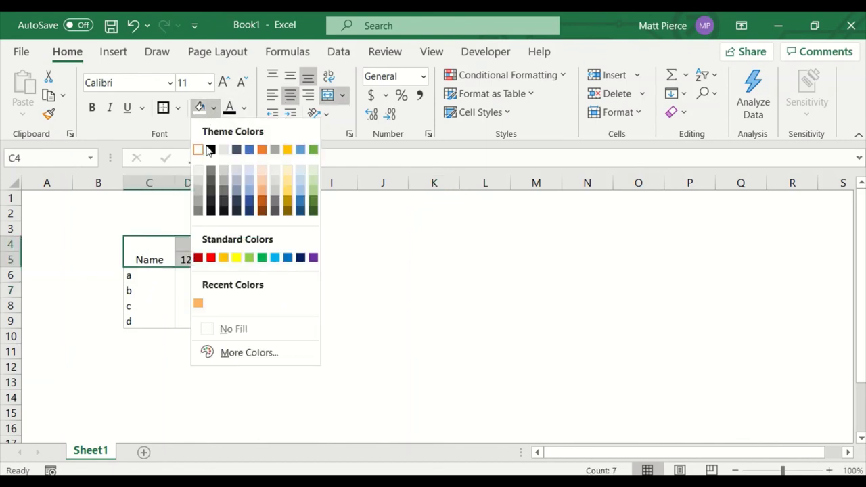
left_click(246, 177)
left_click(485, 306)
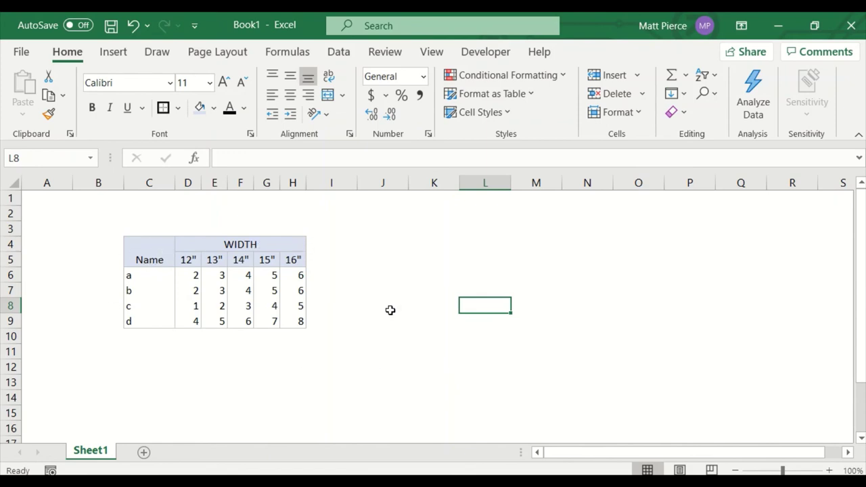
left_click(385, 290)
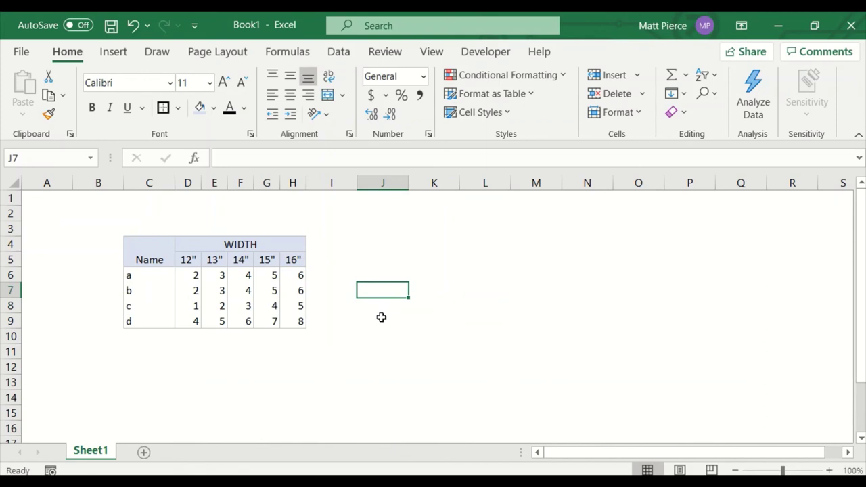